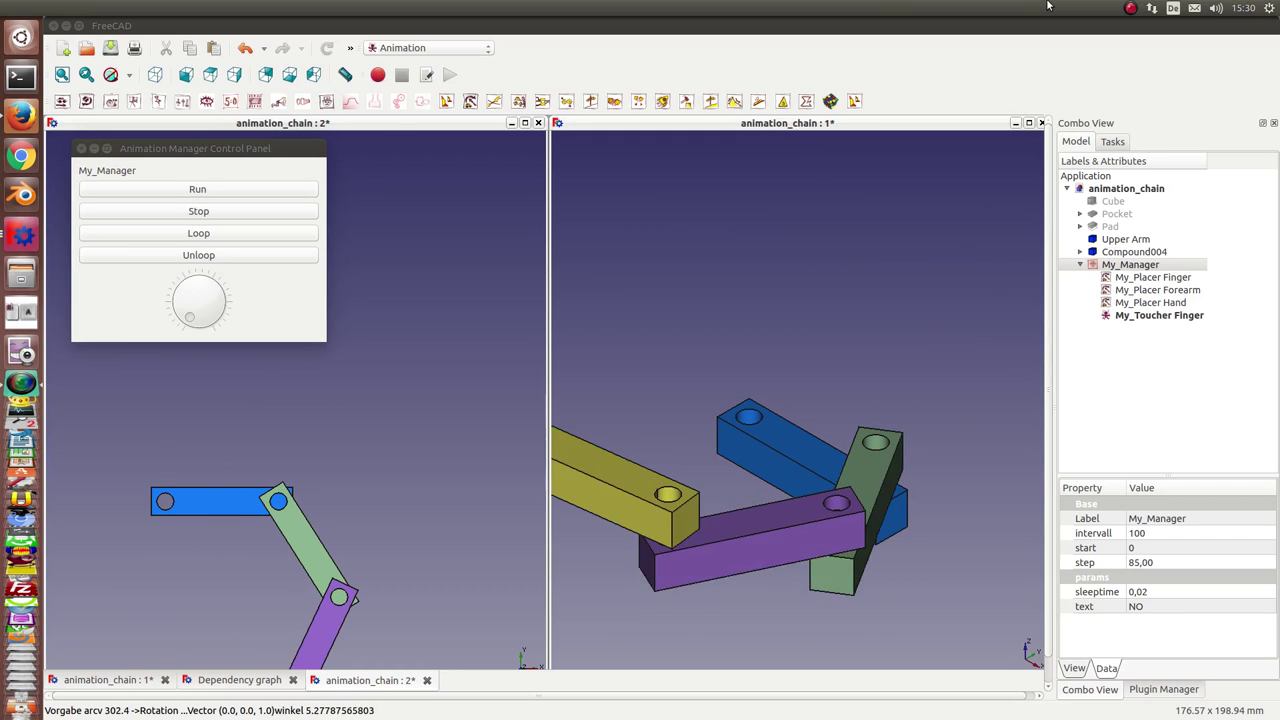
Stop the running finger–hand–forearm–arm animation in the Animation Manager panel.
left_click(185, 212)
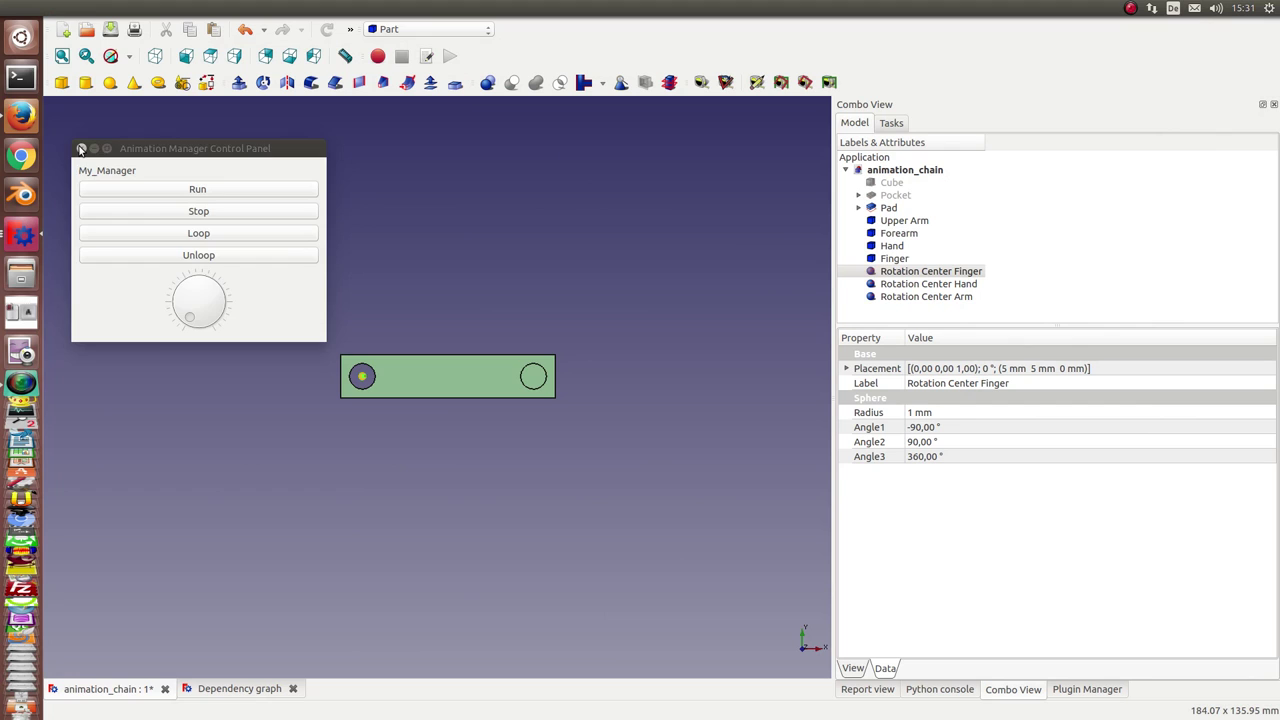
Close the Animation Manager panel and hide Upper Arm, Hand and Forearm.
left_click(81, 148)
middle_click_drag(423, 582, 758, 313)
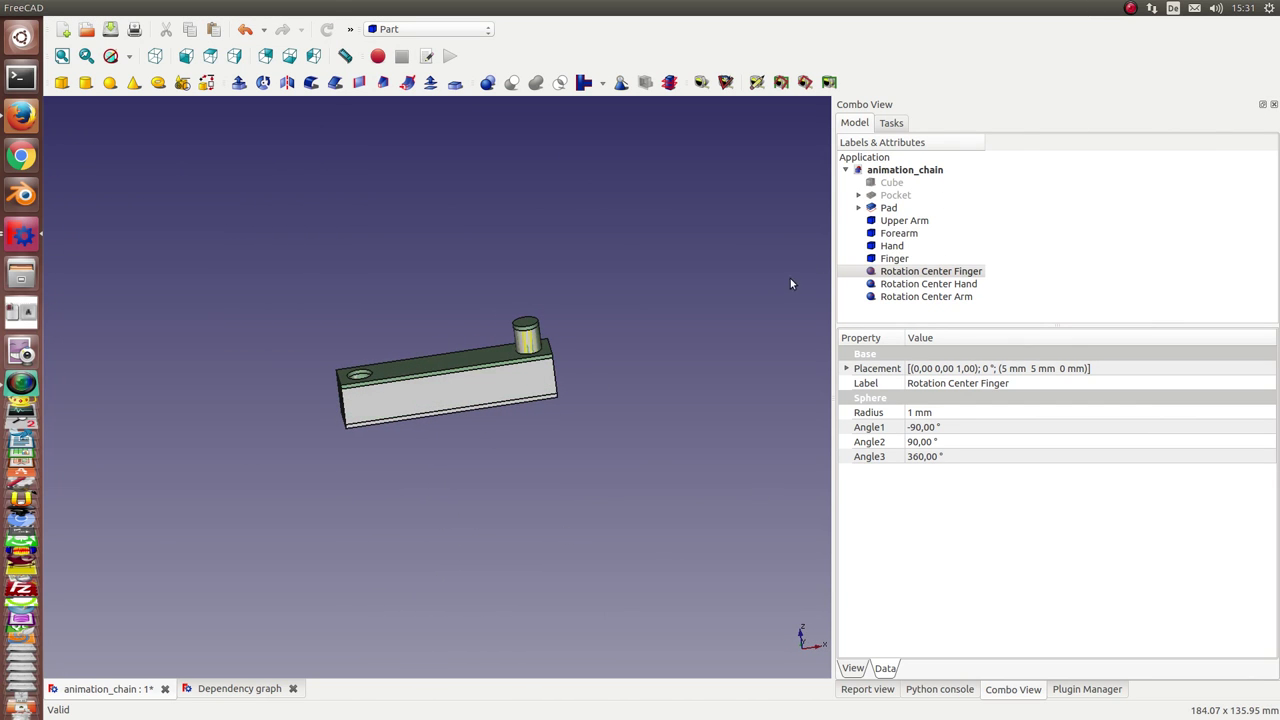
left_click(899, 208)
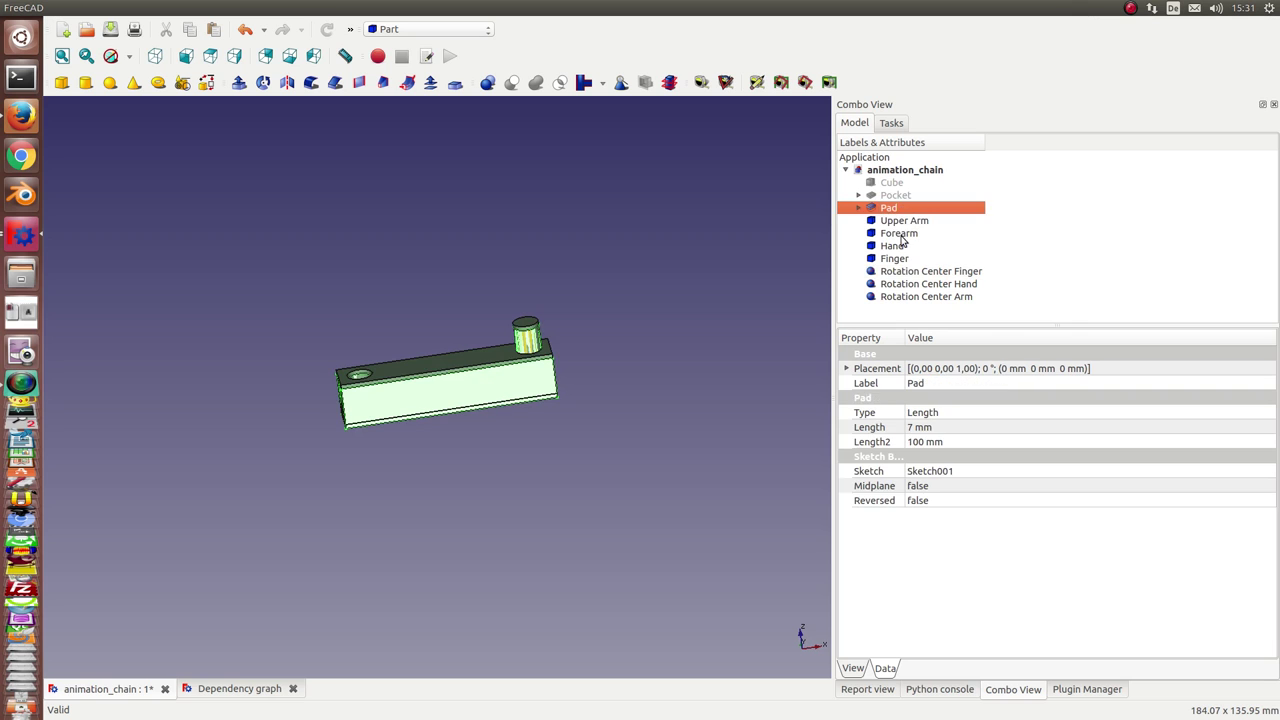
left_click(905, 221)
key("space")
left_click(899, 233)
left_click(892, 246)
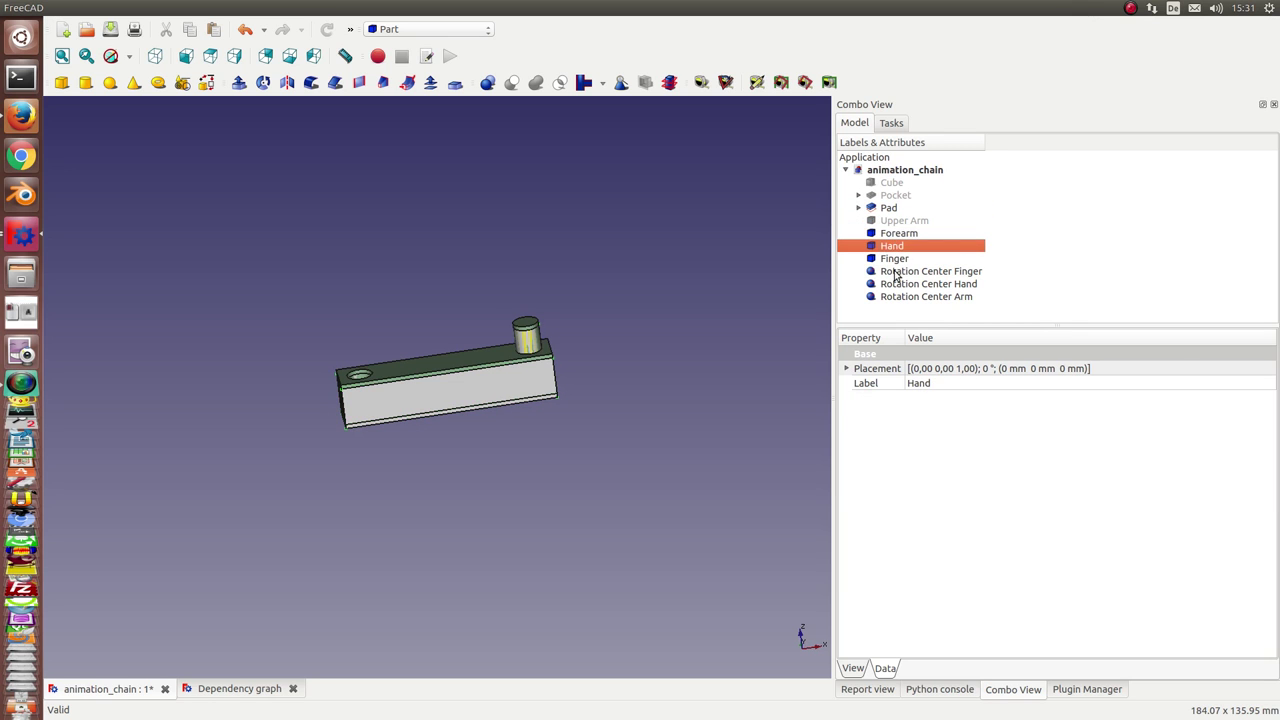
key("space")
Hide Finger as well, leaving the Pad bar visible.
left_click(895, 259)
mouse_move(477, 429)
left_mouse_down()
mouse_move(423, 343)
mouse_move(480, 424)
left_mouse_up()
key("space")
left_click(899, 233)
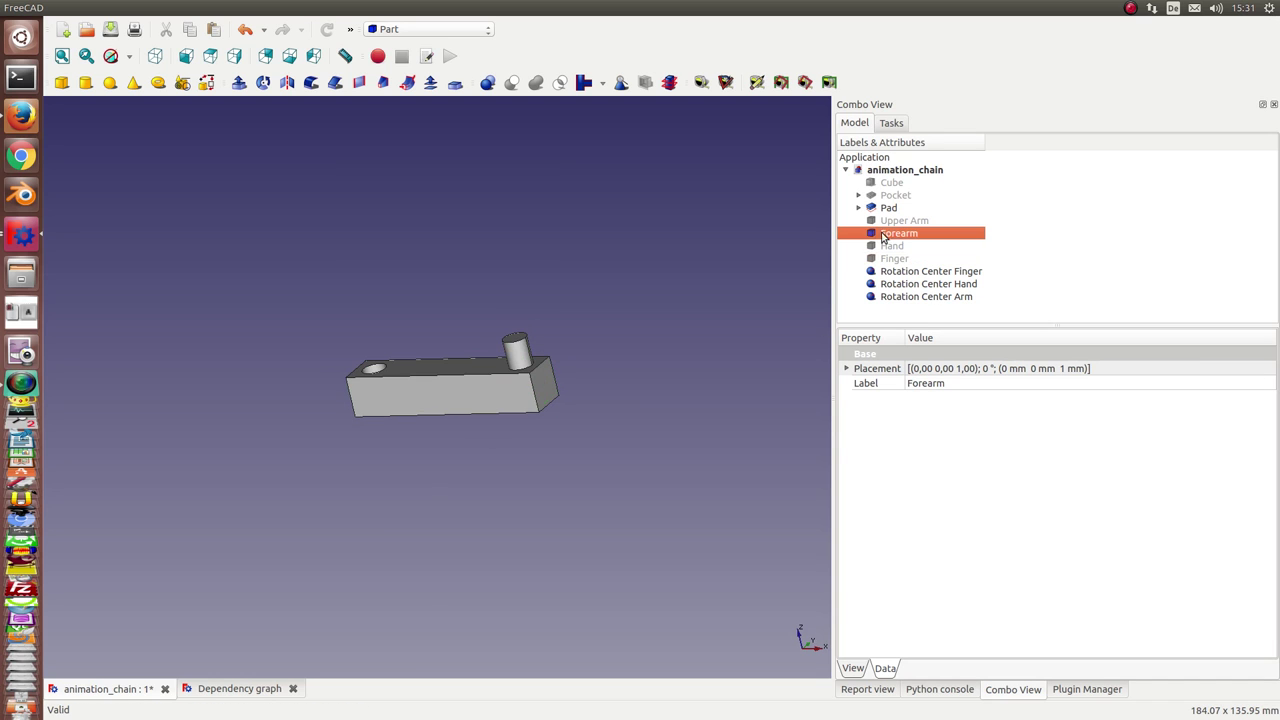
left_click_drag(617, 419, 510, 338)
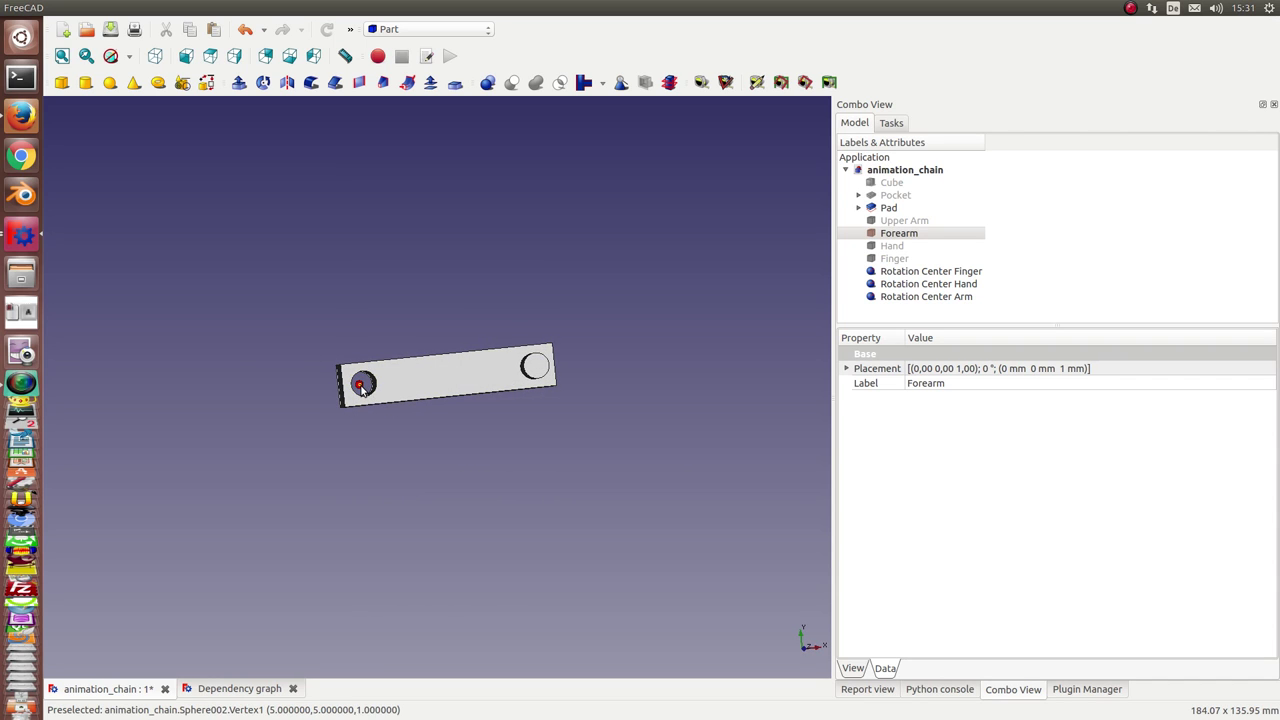
Zoom and orbit to inspect the Pad bar with its red rotation center.
scroll(500, 454, "up", 3)
left_click_drag(500, 454, 446, 463)
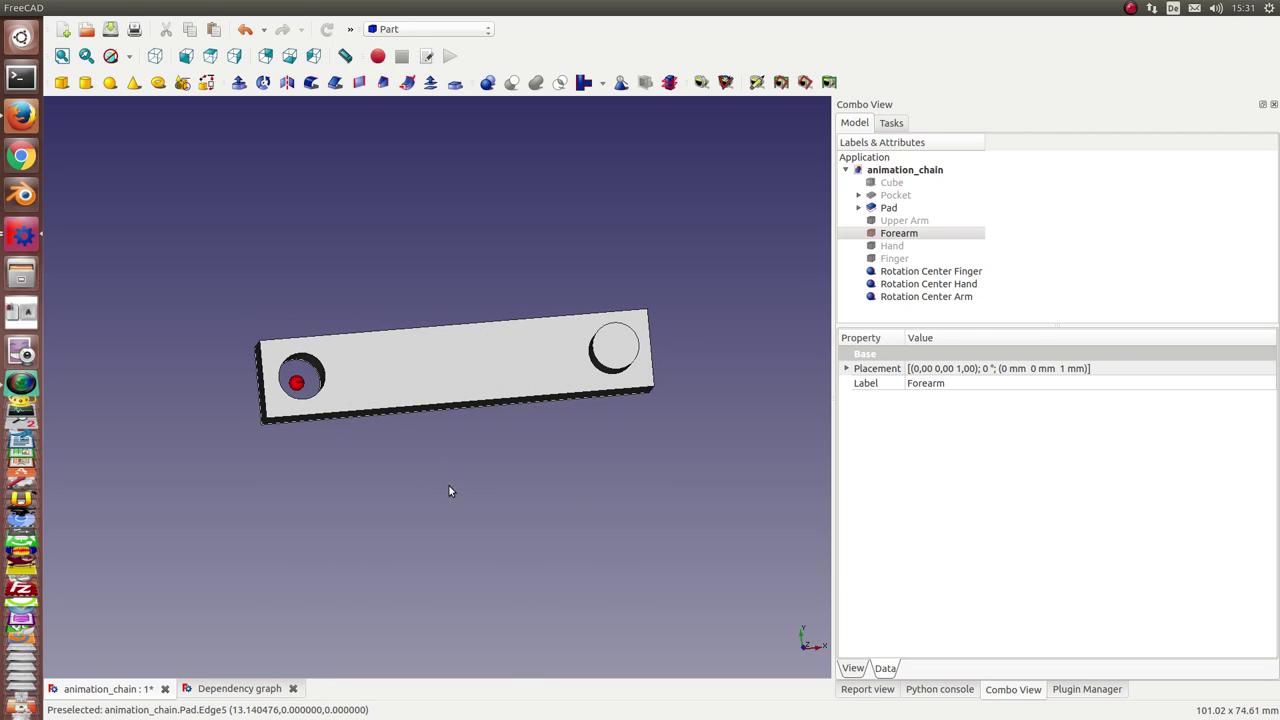
left_click_drag(465, 486, 474, 486)
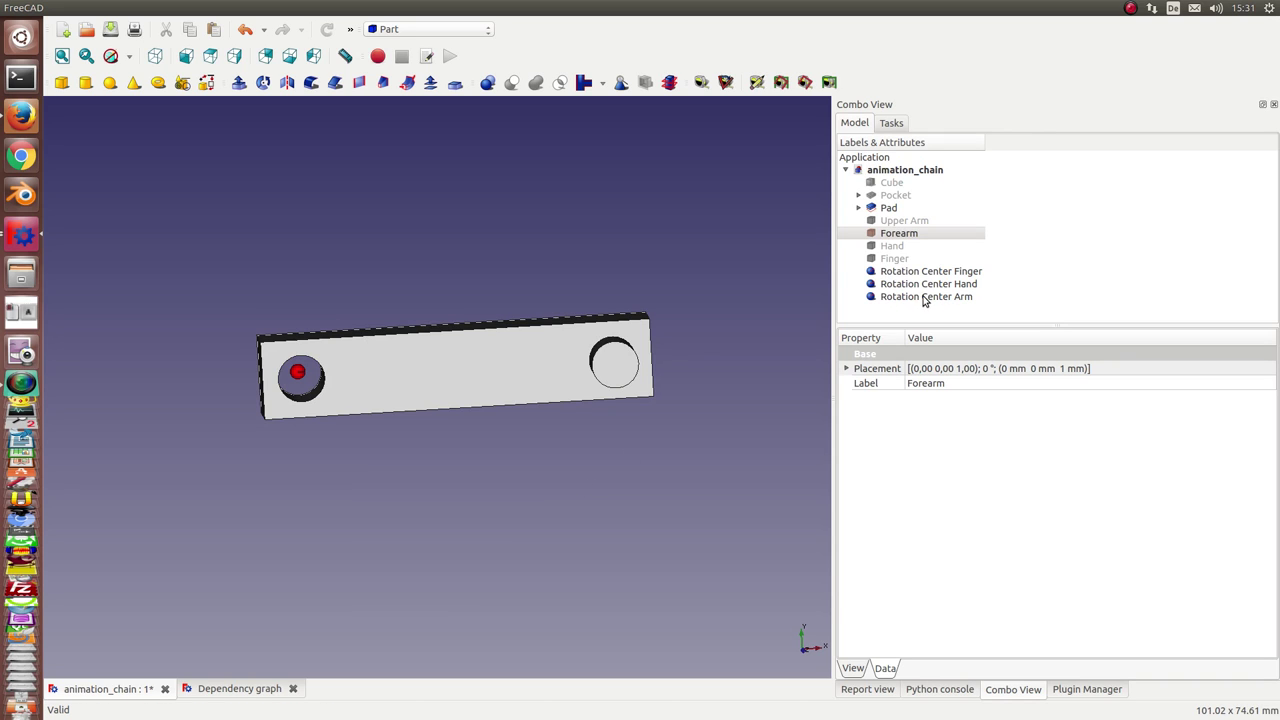
left_click(889, 210)
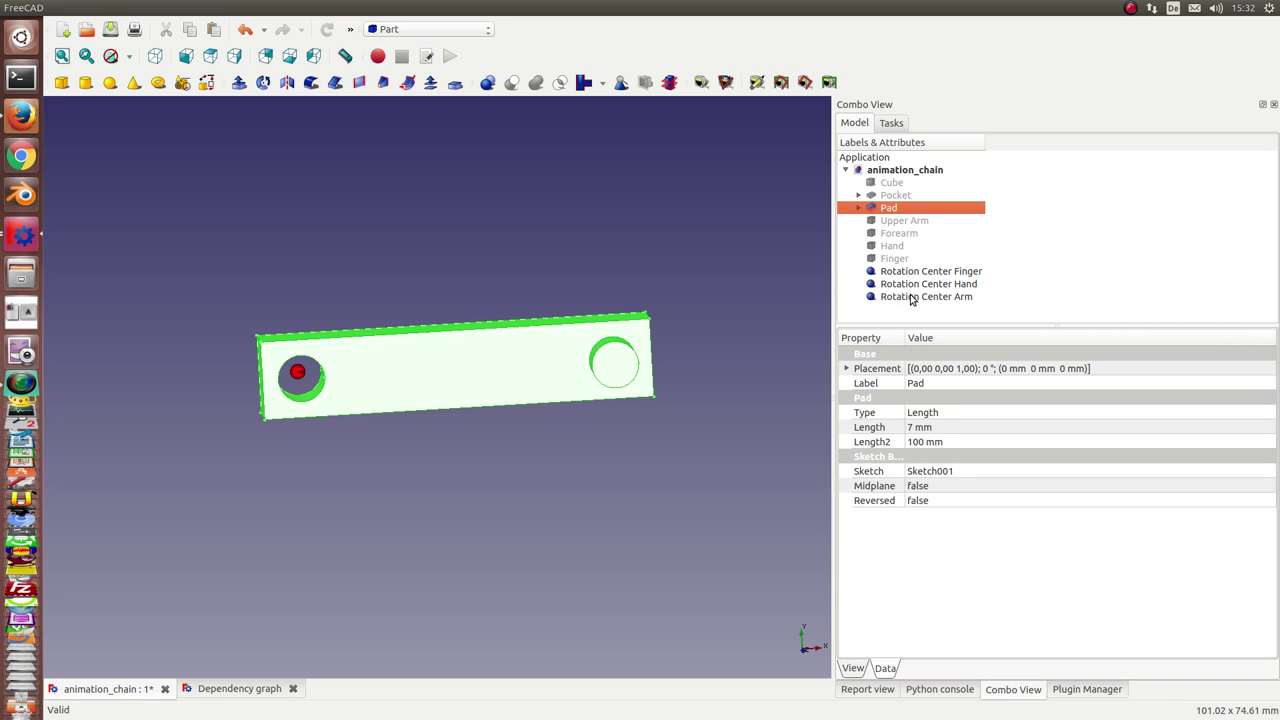
middle_click_drag(495, 523, 486, 450)
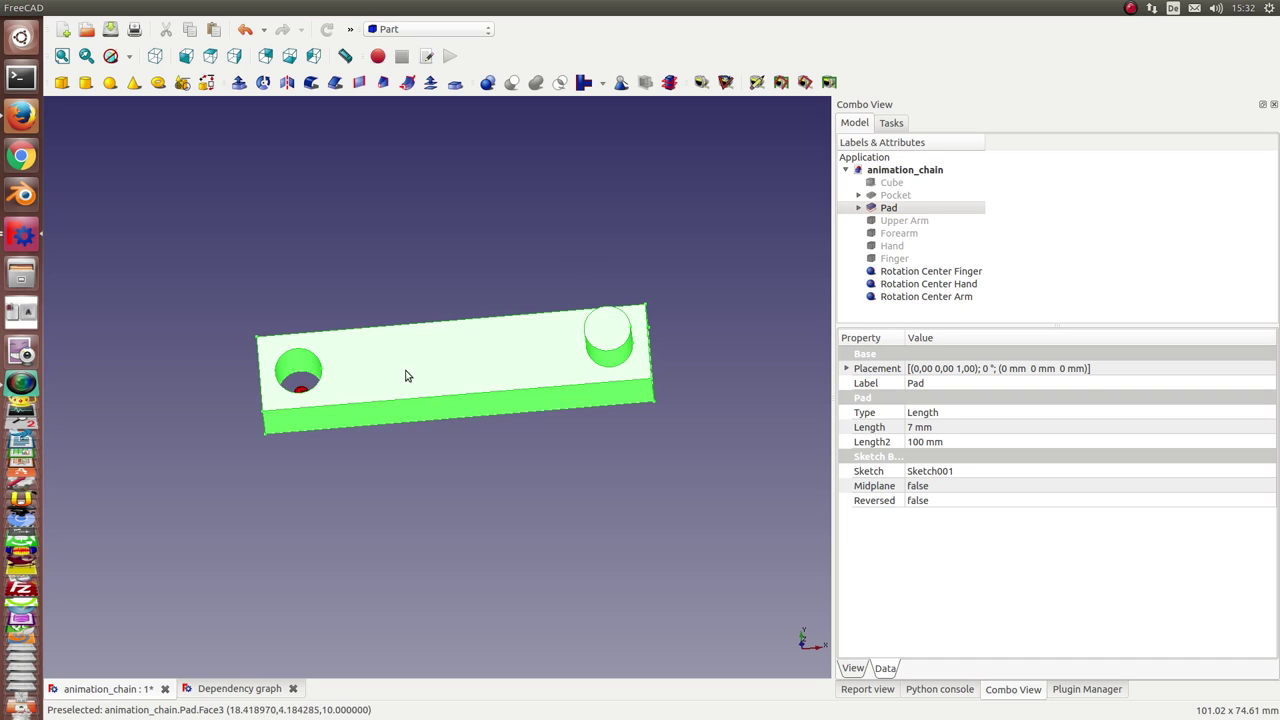
Hide the Rotation Center Hand and Rotation Center Arm markers in top view.
left_click(444, 442)
key("2")
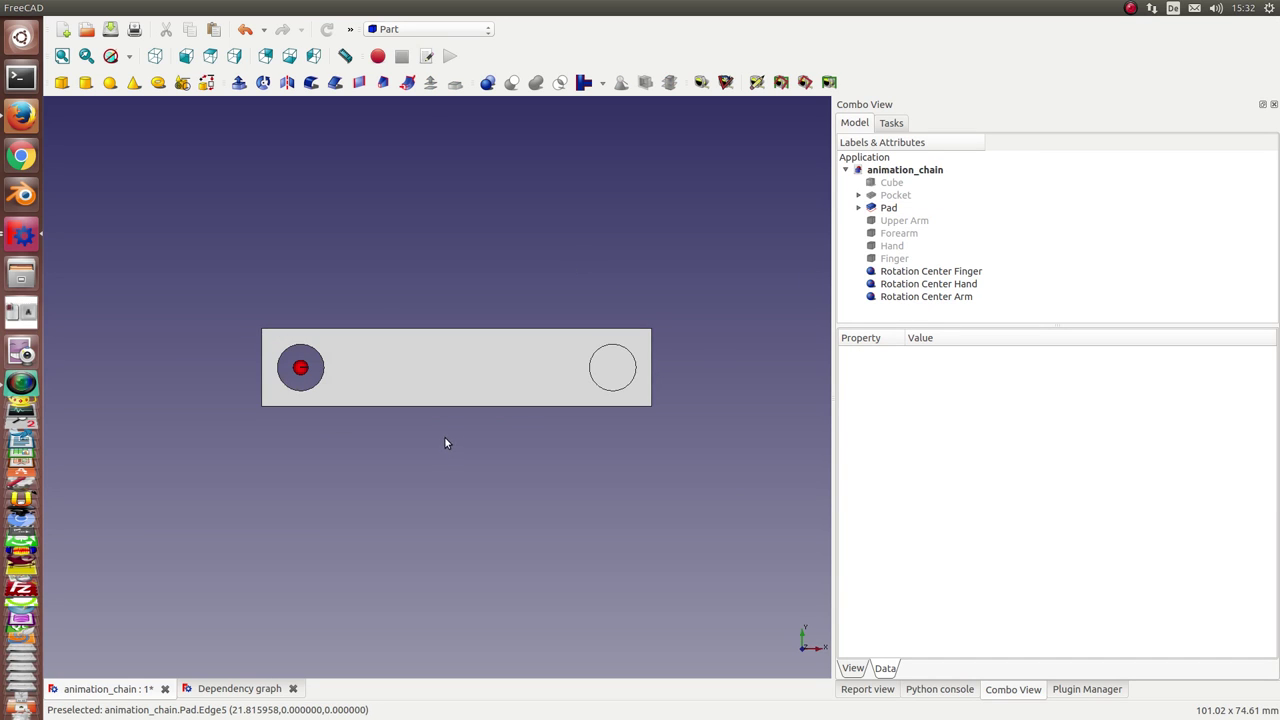
left_click(936, 285)
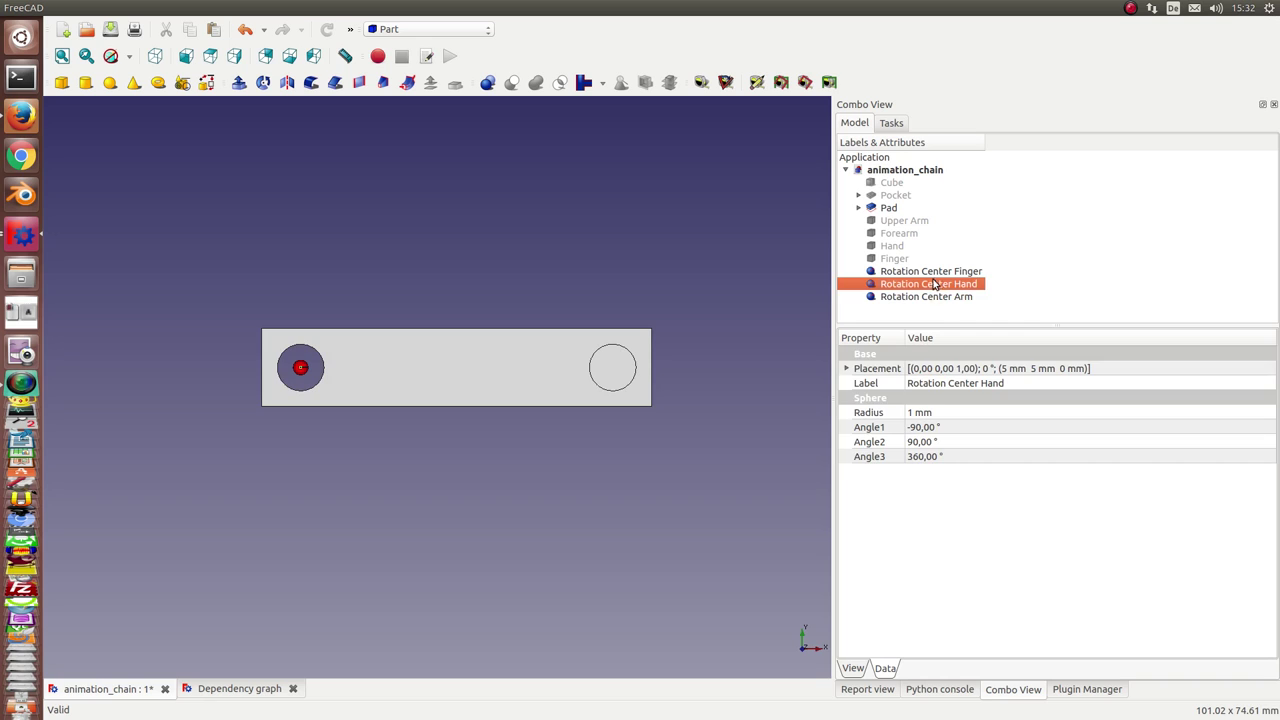
key("space")
left_click(935, 297)
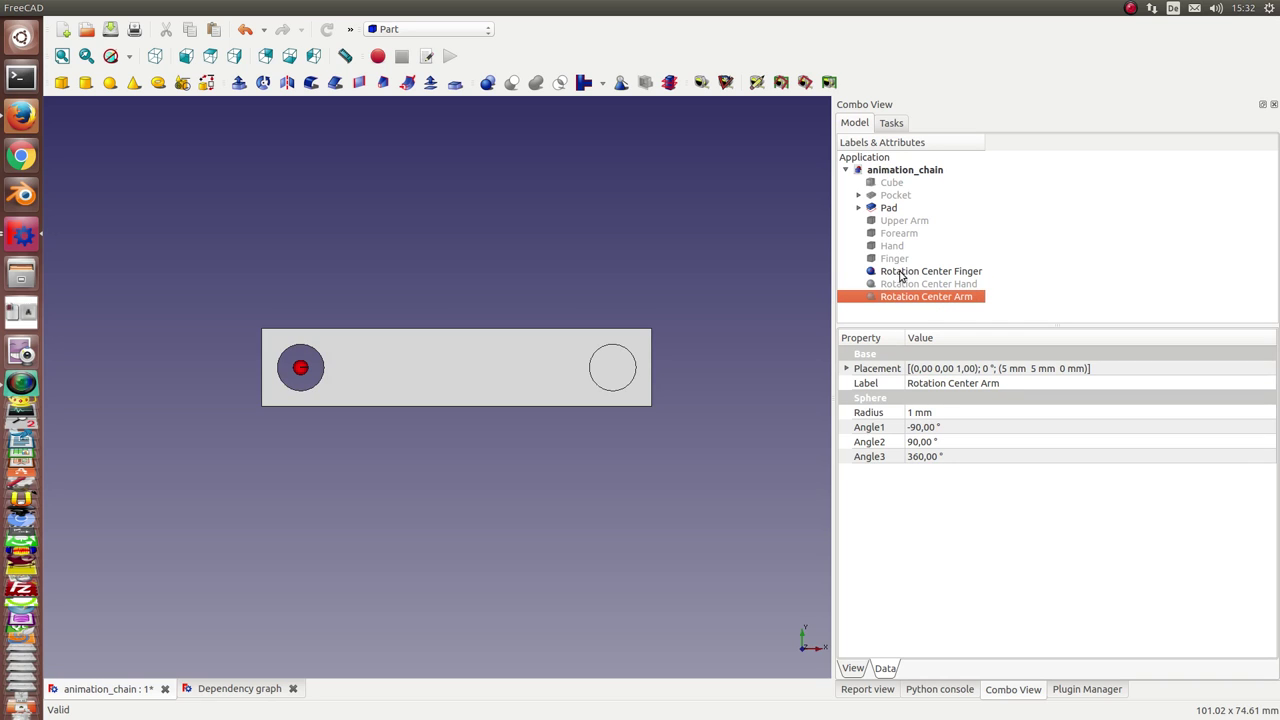
With Finger selected, switch to the Animation workbench and create a placer, My_Placer.
left_click(896, 259)
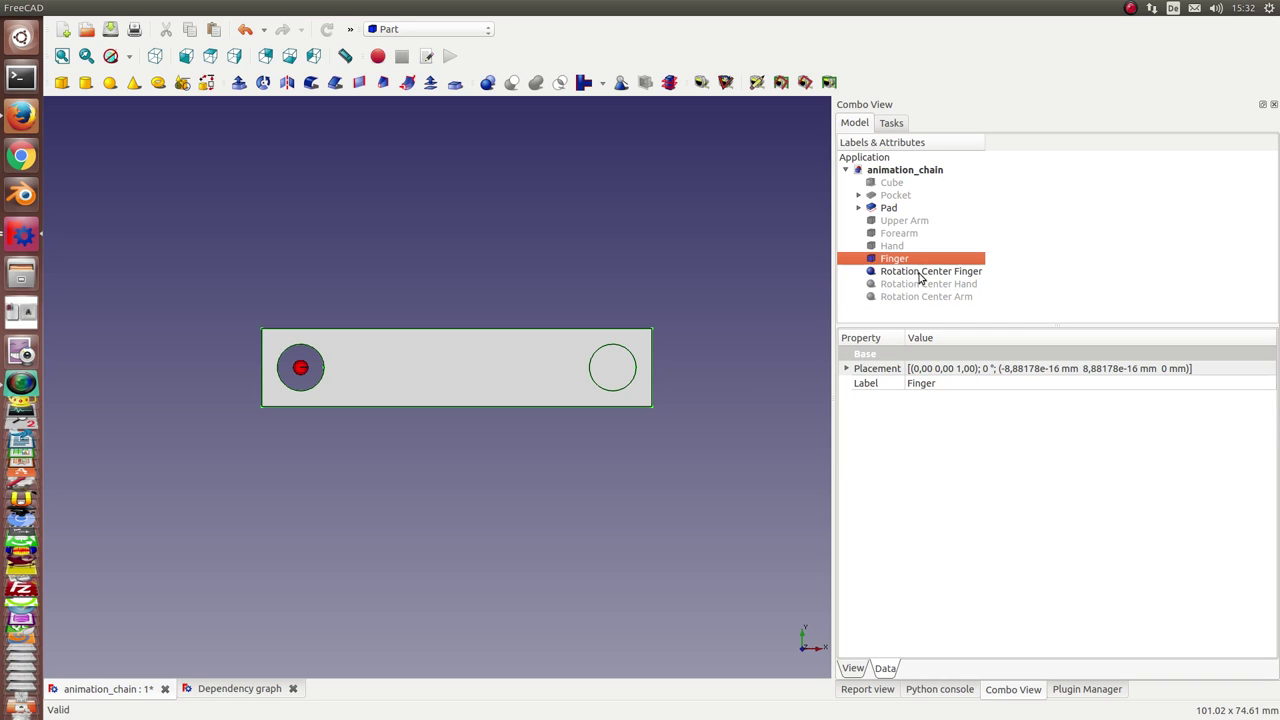
left_click(422, 33)
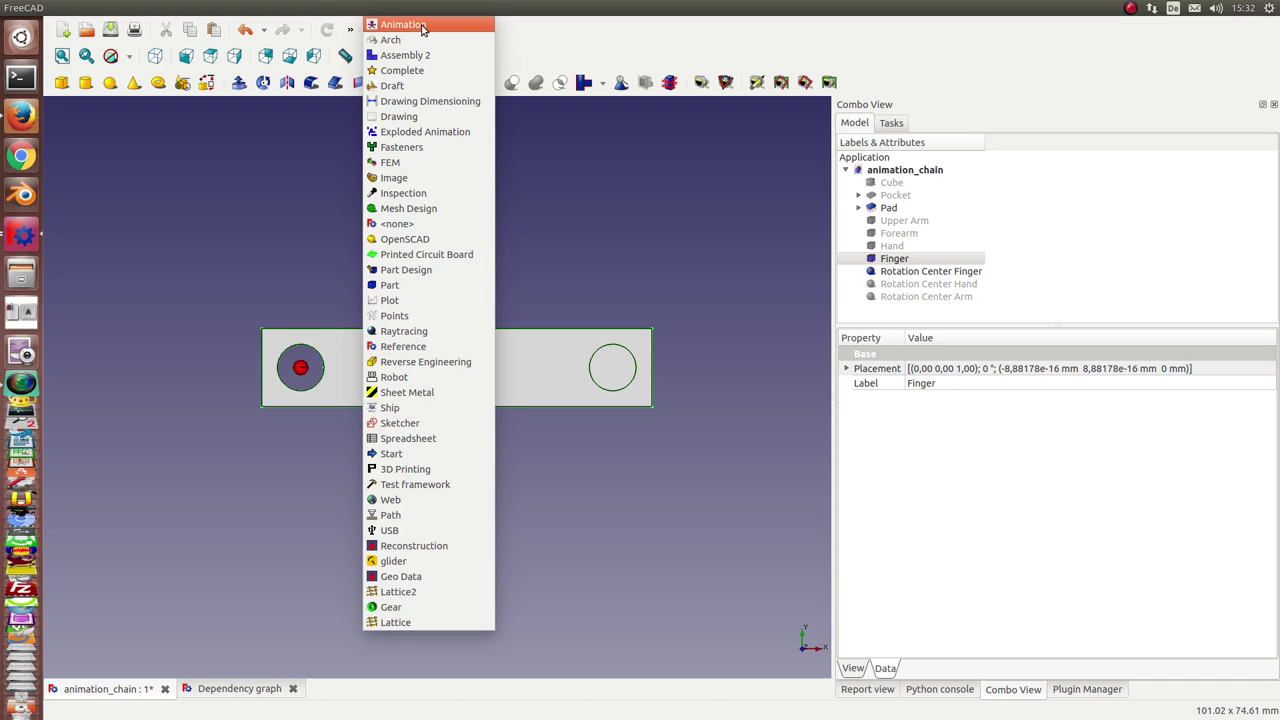
left_click(422, 25)
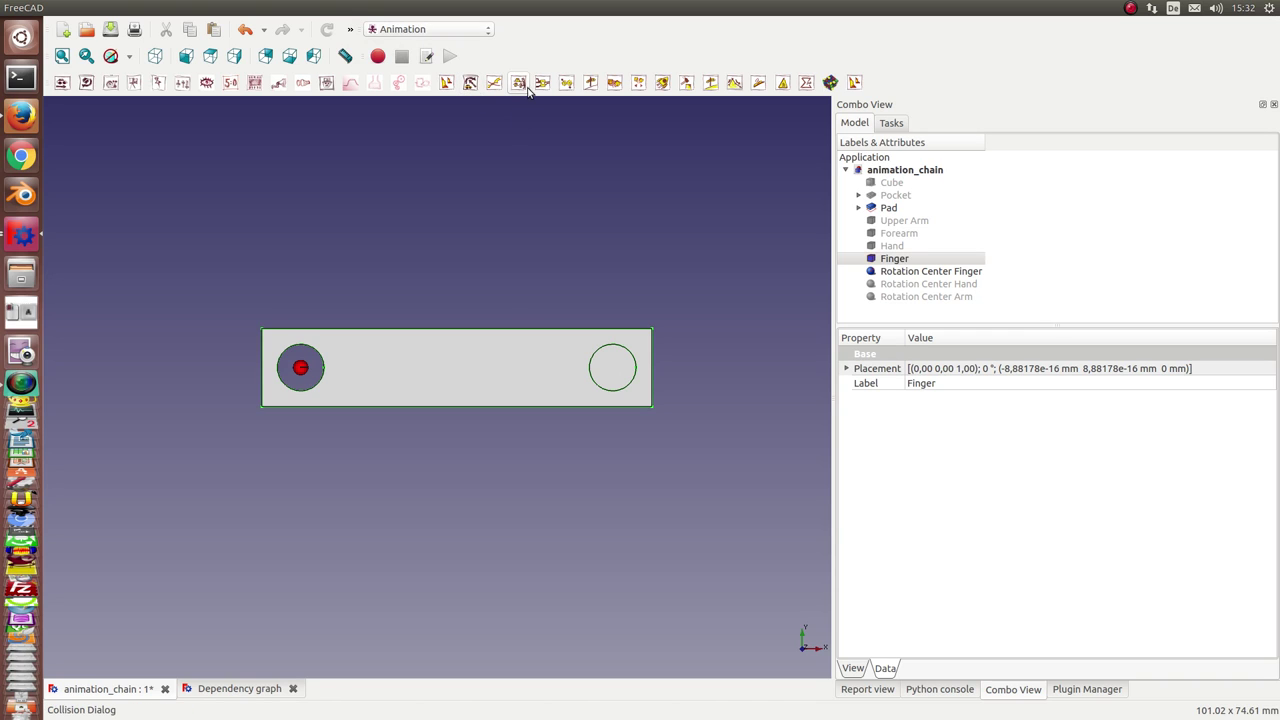
left_click(472, 84)
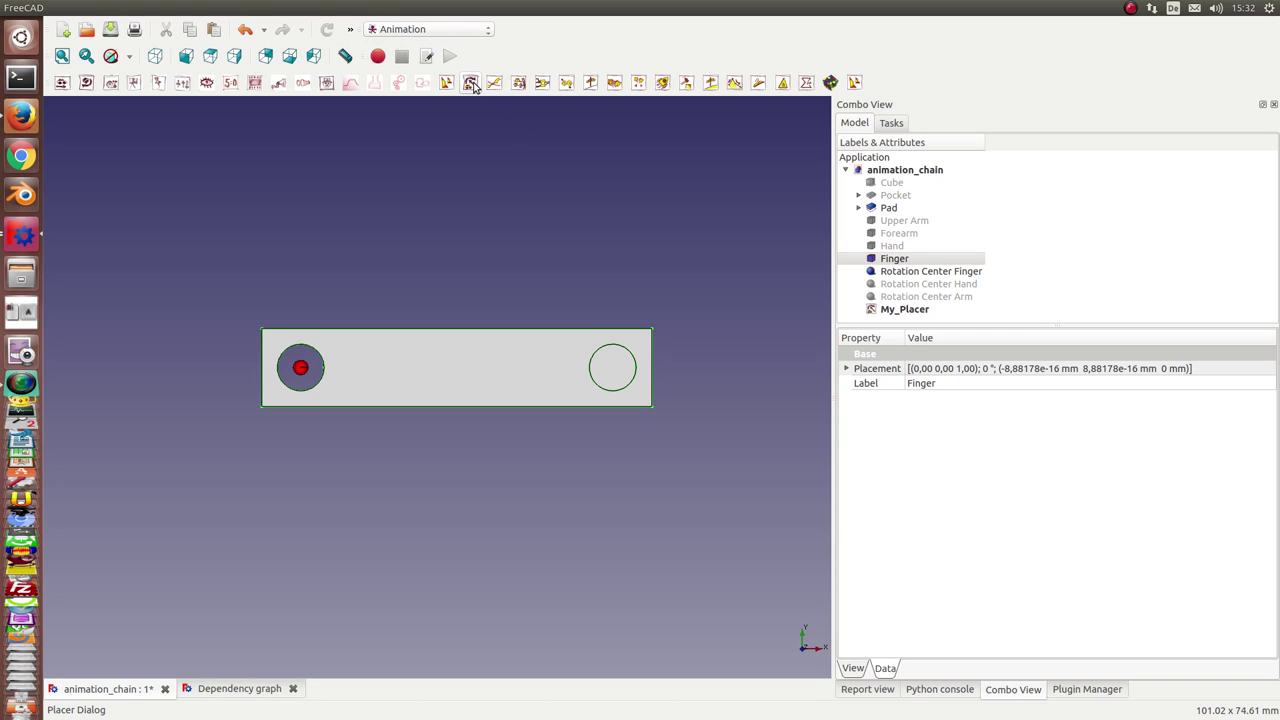
left_click_drag(948, 324, 948, 385)
Set My_Placer's target to Finger.
left_click(901, 316)
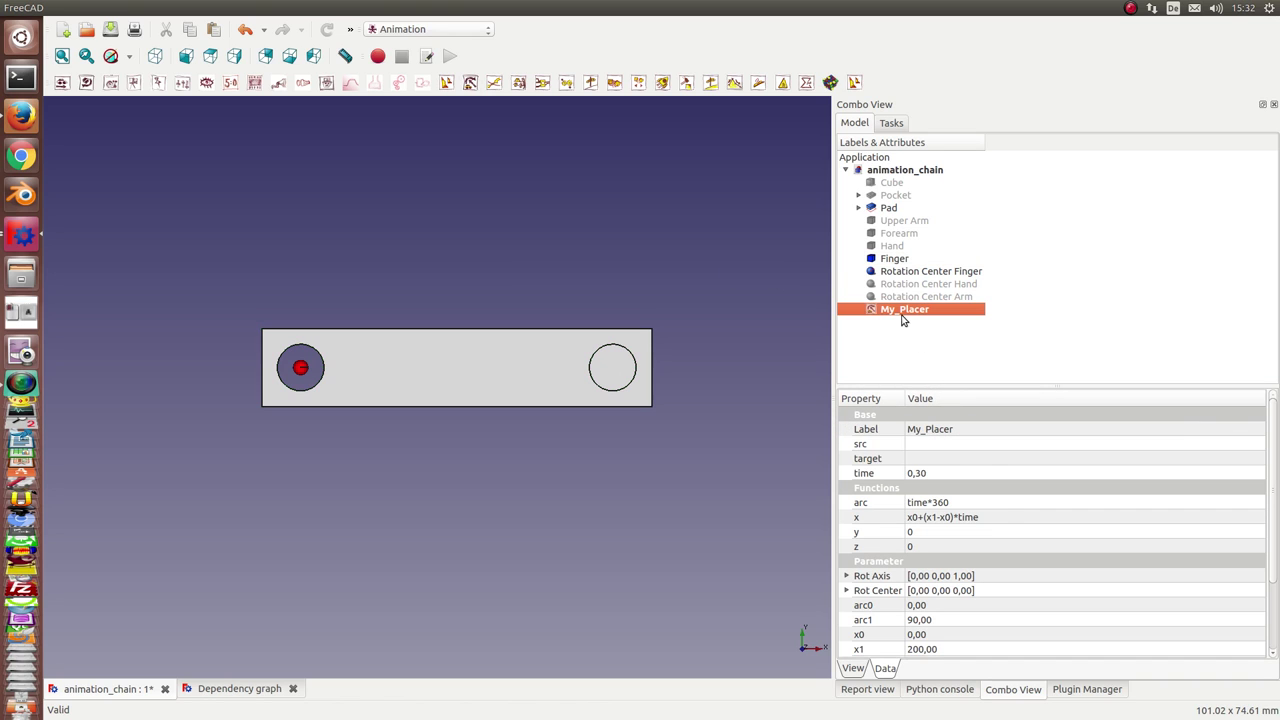
left_click(958, 460)
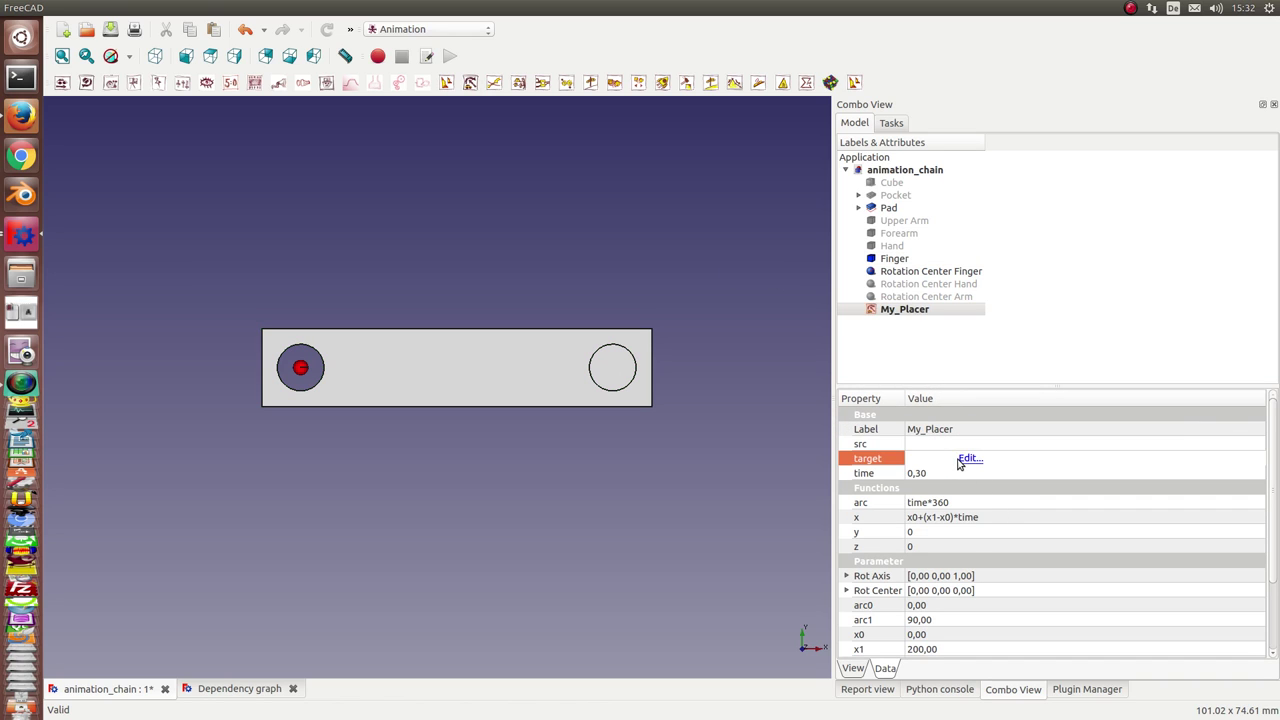
left_click(969, 460)
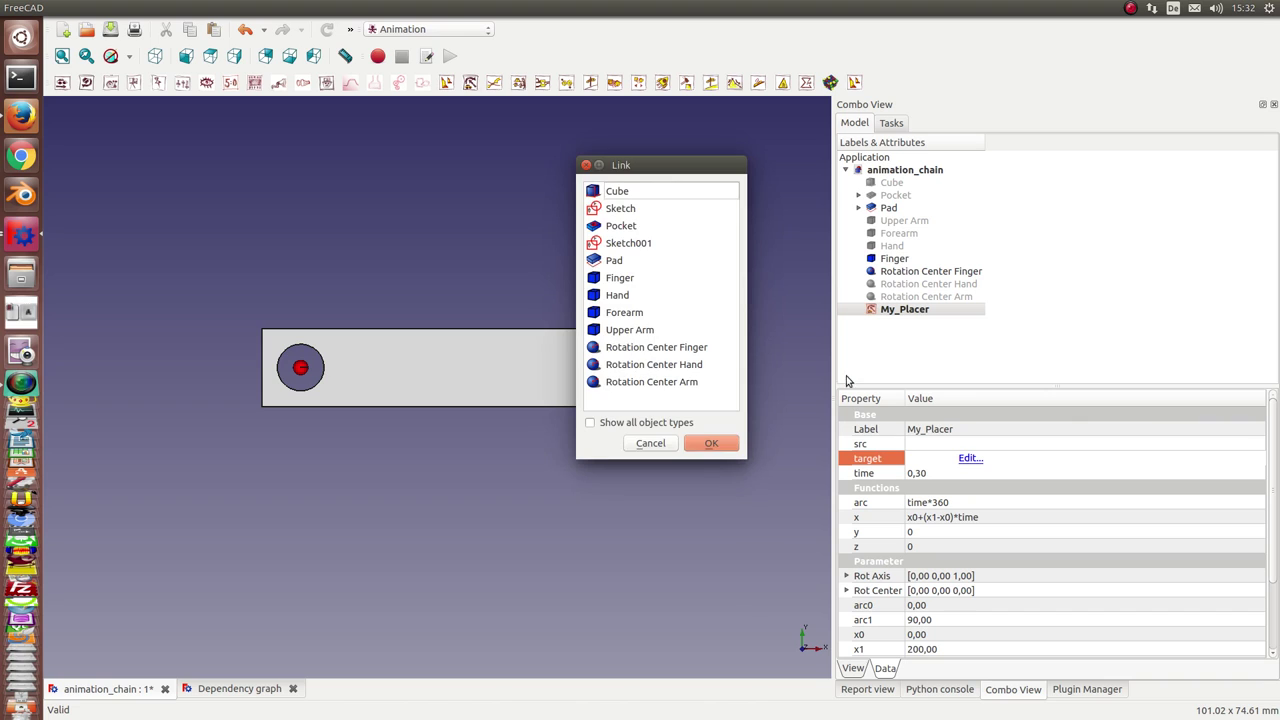
left_click(618, 282)
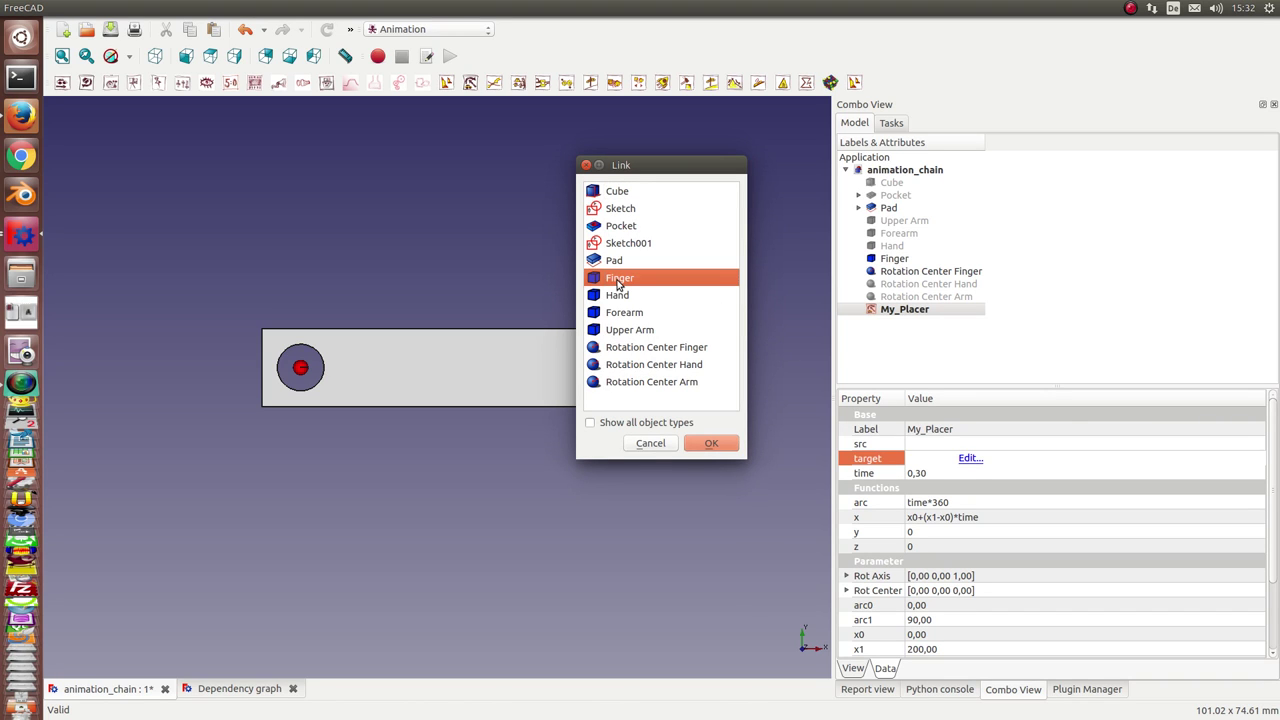
left_click(716, 444)
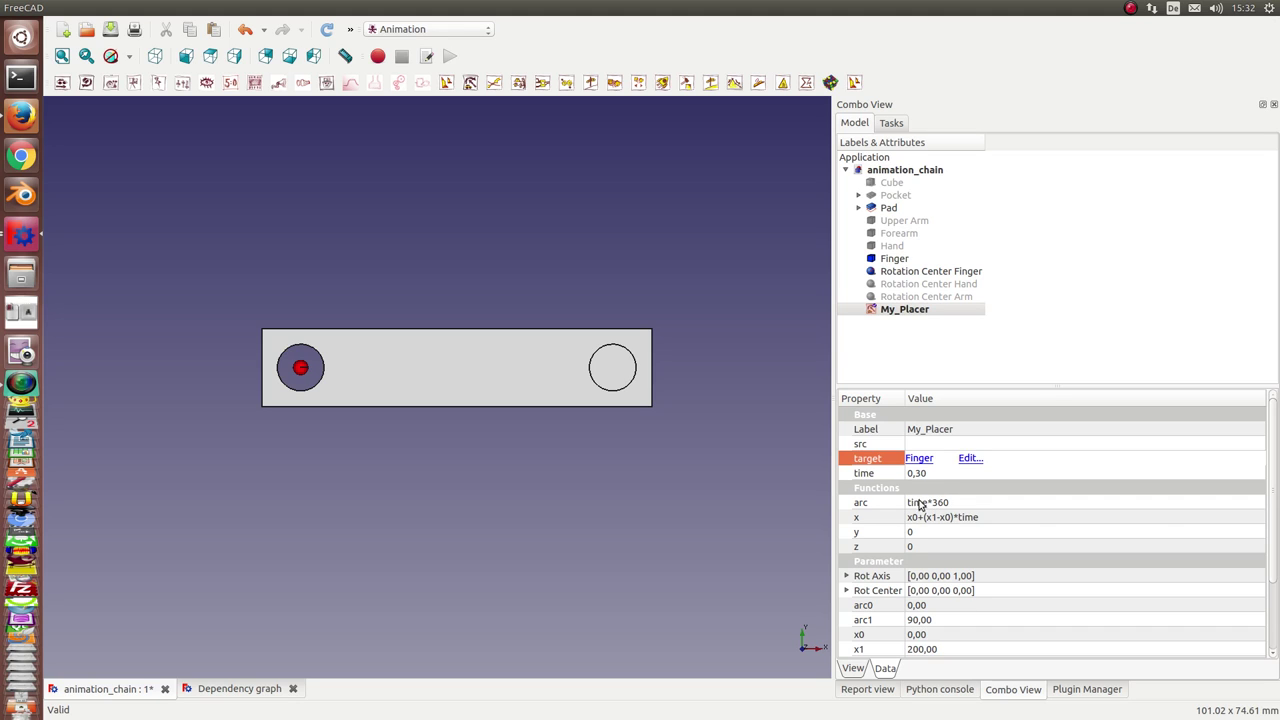
Set My_Placer's rotation axis to (0, 0, 1).
left_click(1000, 517)
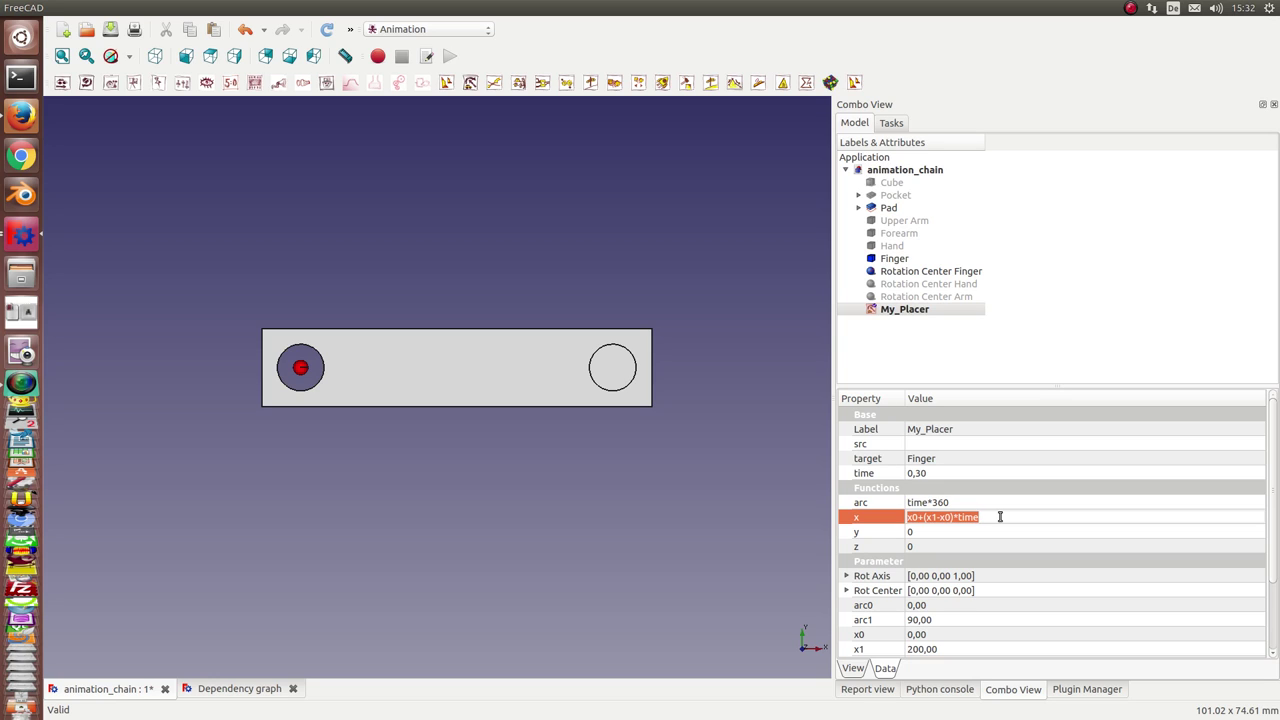
type("0")
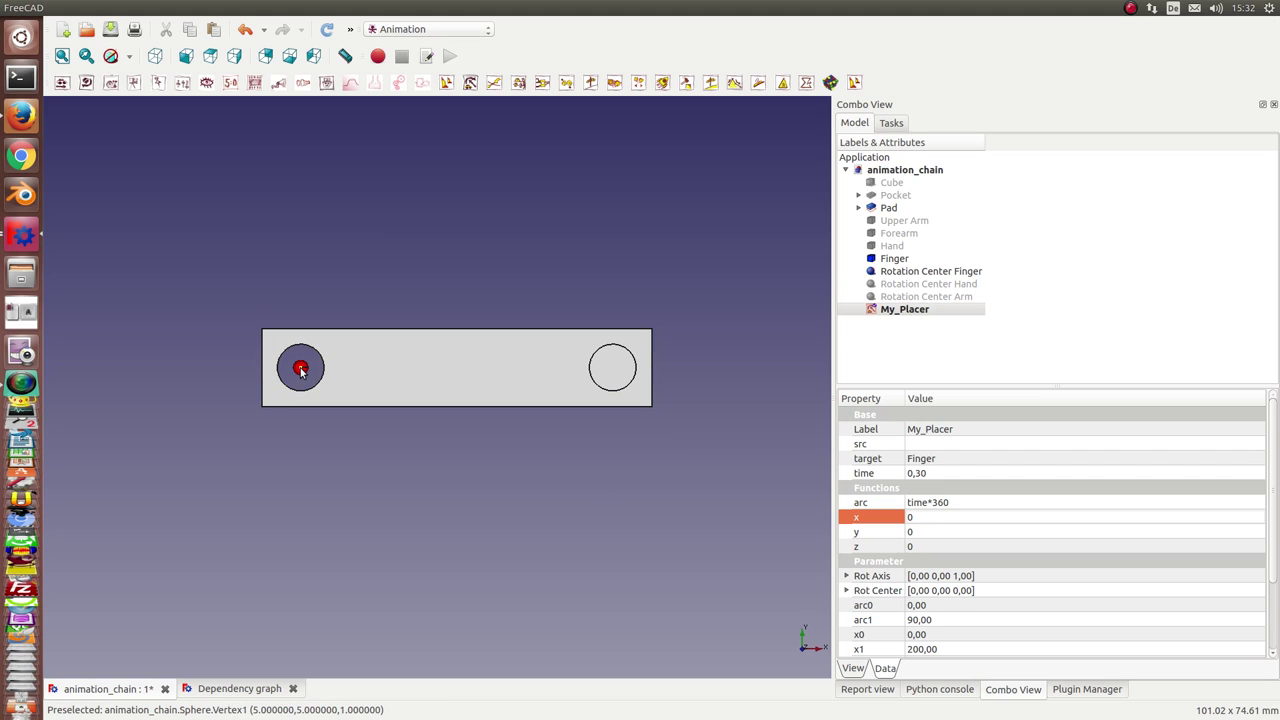
left_click(846, 576)
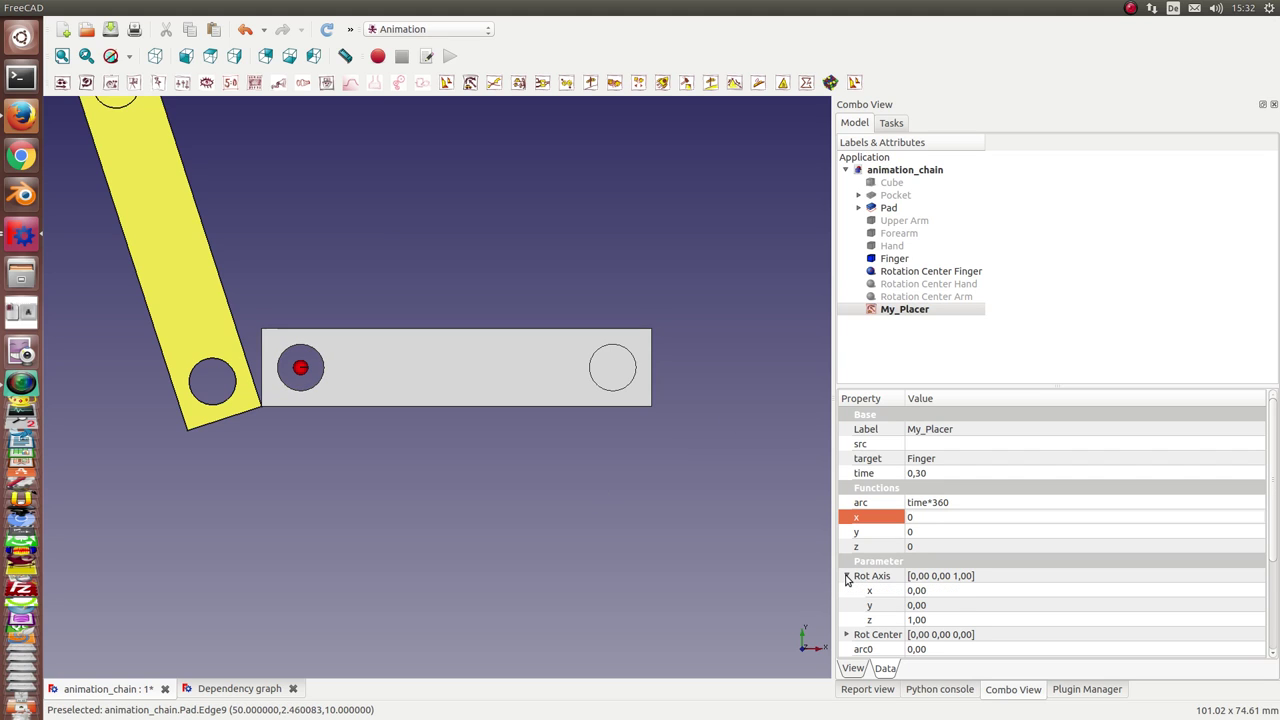
left_click(948, 590)
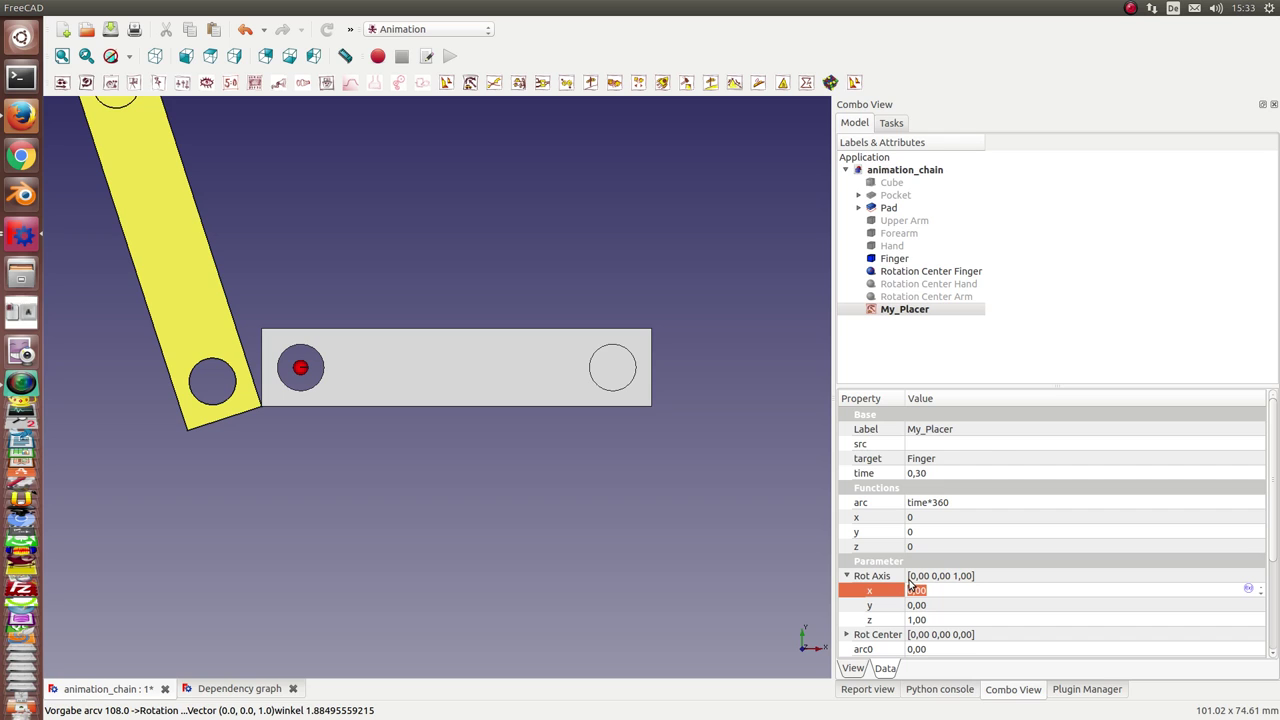
type("1")
key("Tab")
type("5")
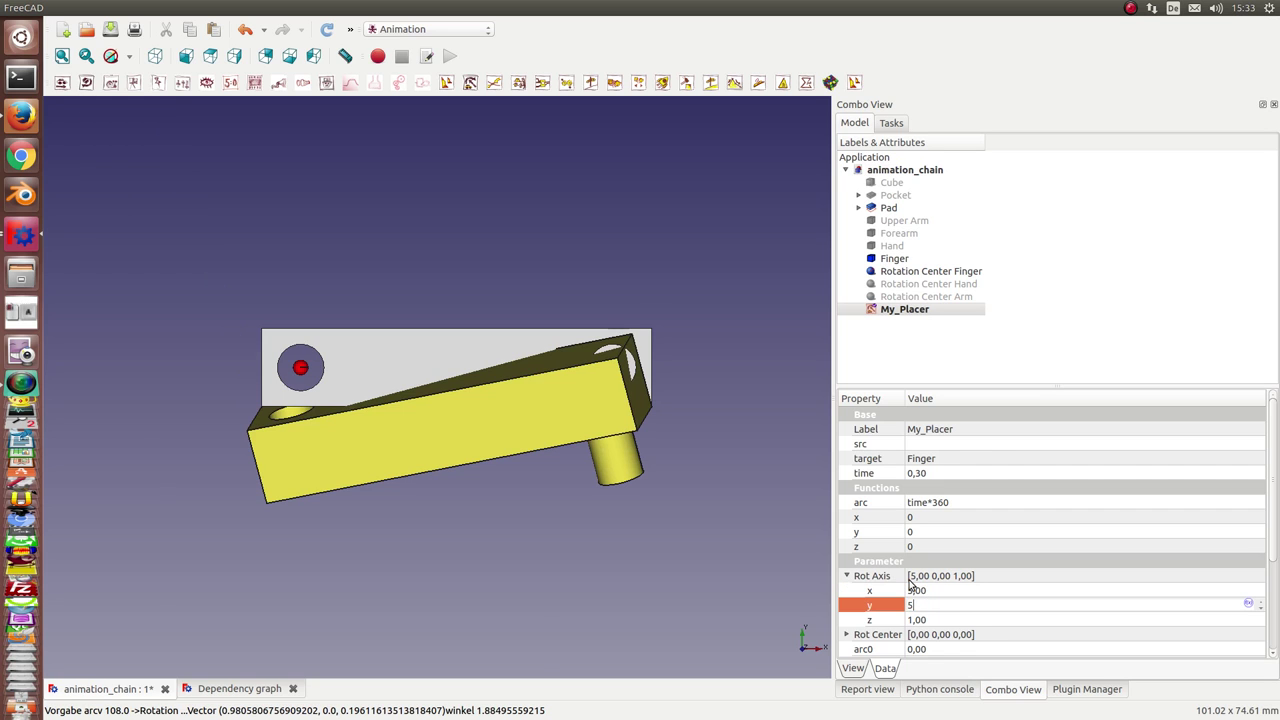
key("Return")
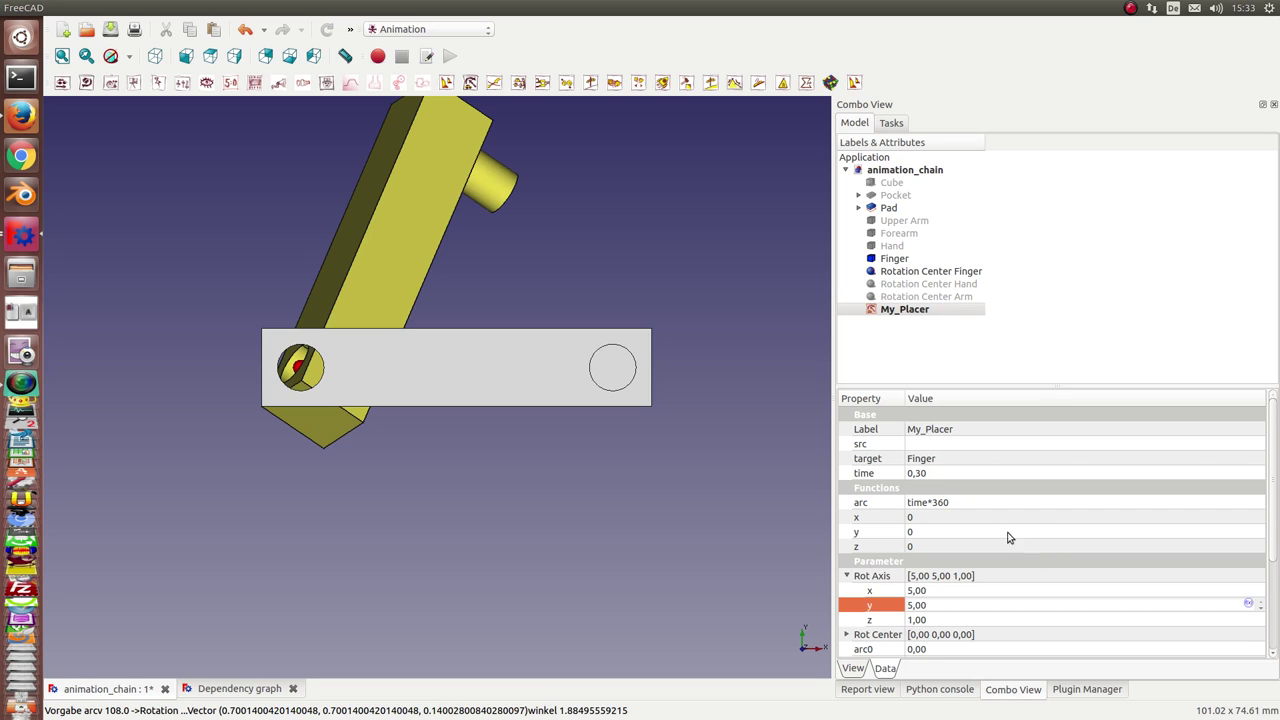
left_click(930, 591)
type("0")
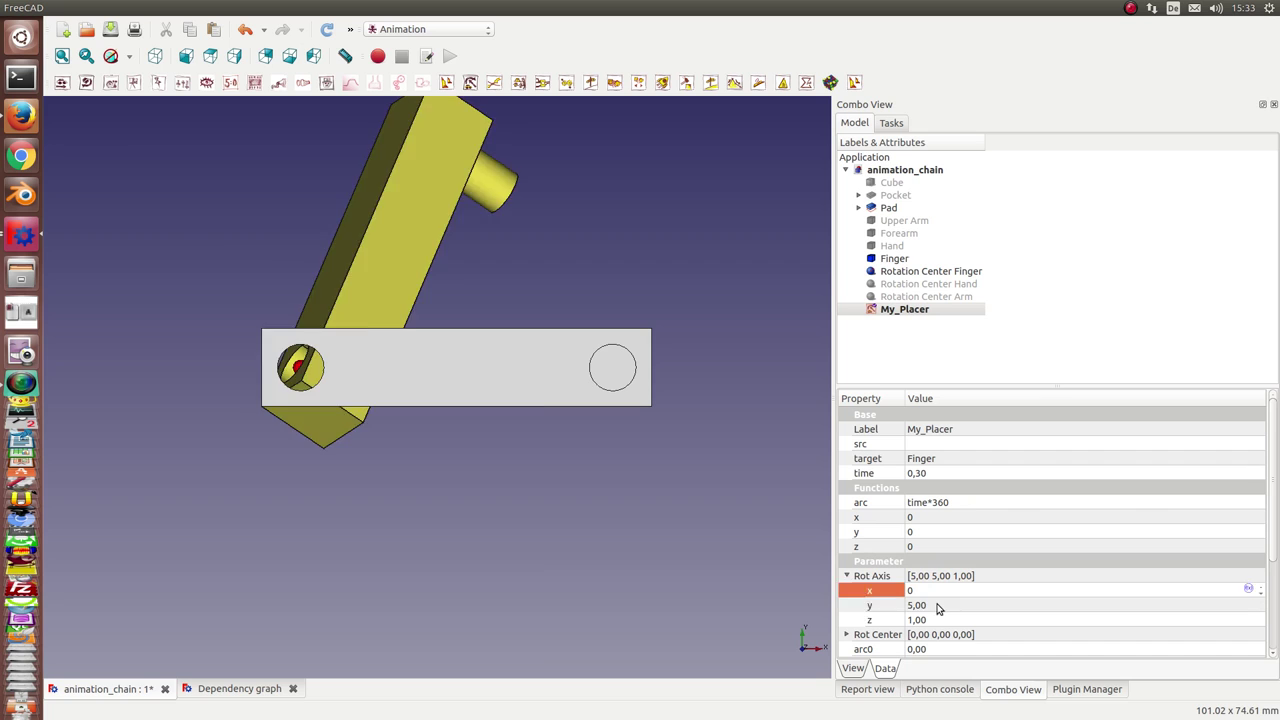
left_click(937, 606)
type("0")
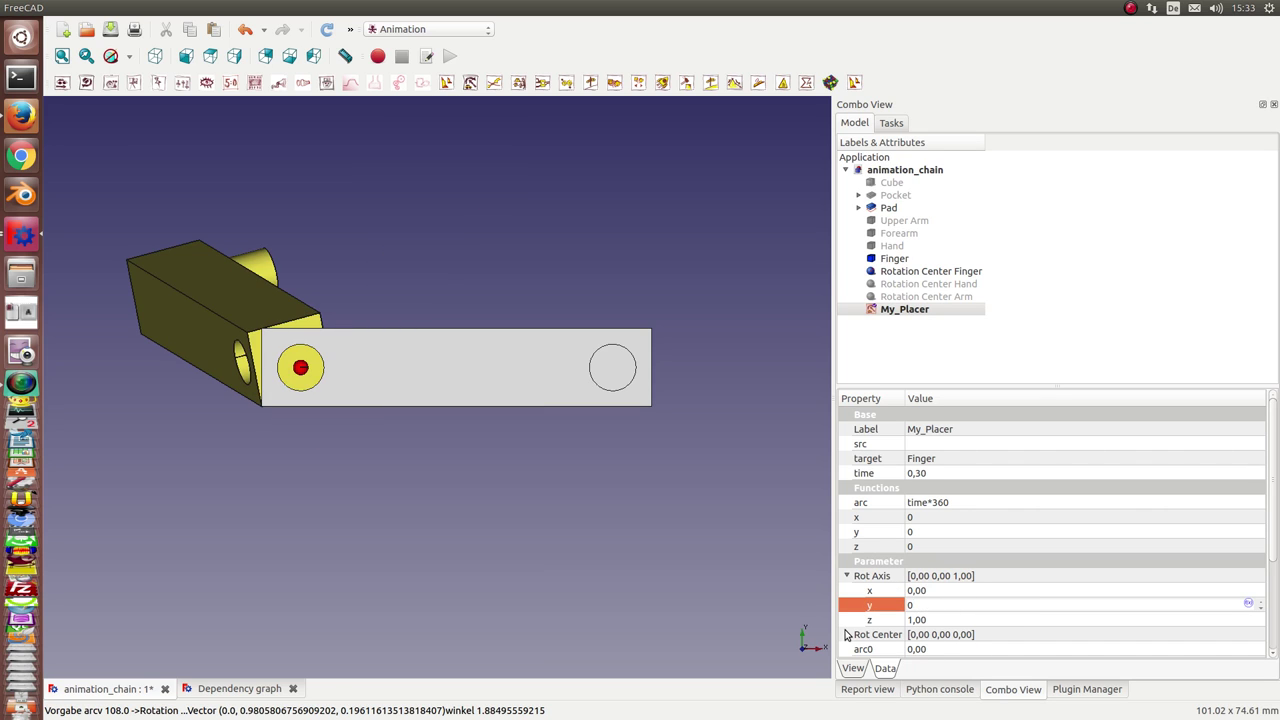
Set My_Placer's rotation center to x 5, y 5.
scroll(1276, 540, "down", 3)
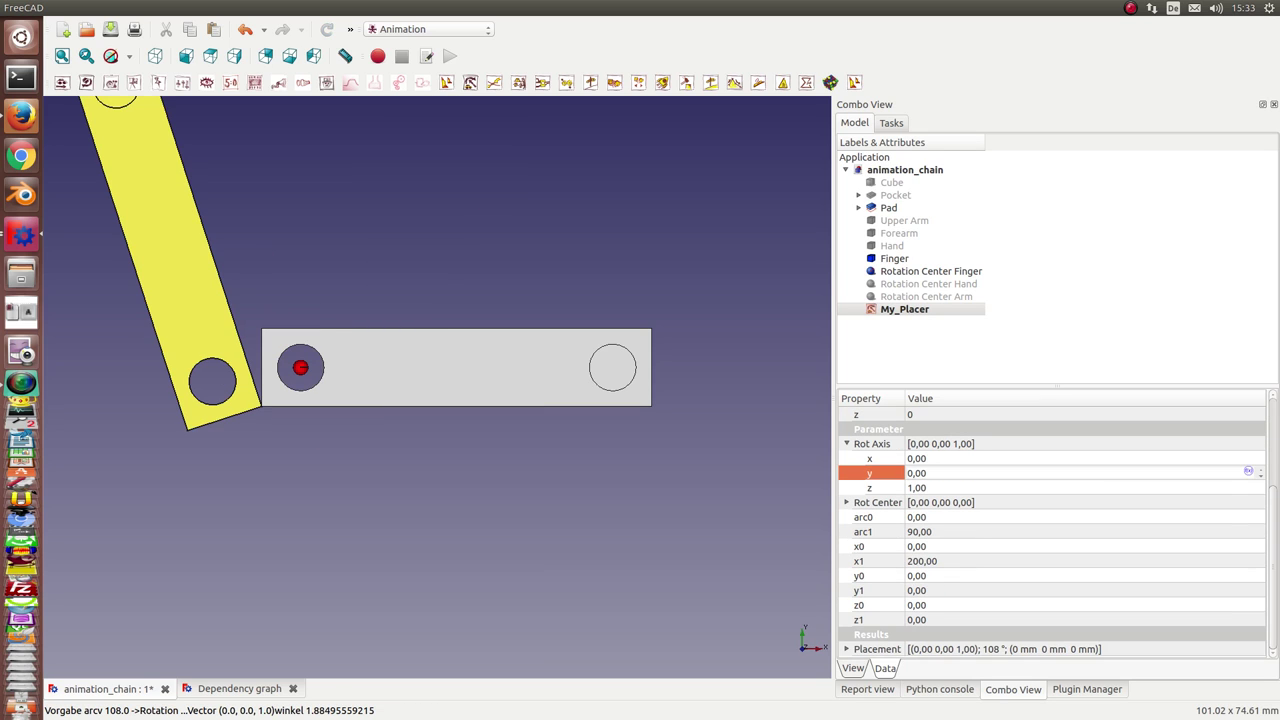
left_click(847, 502)
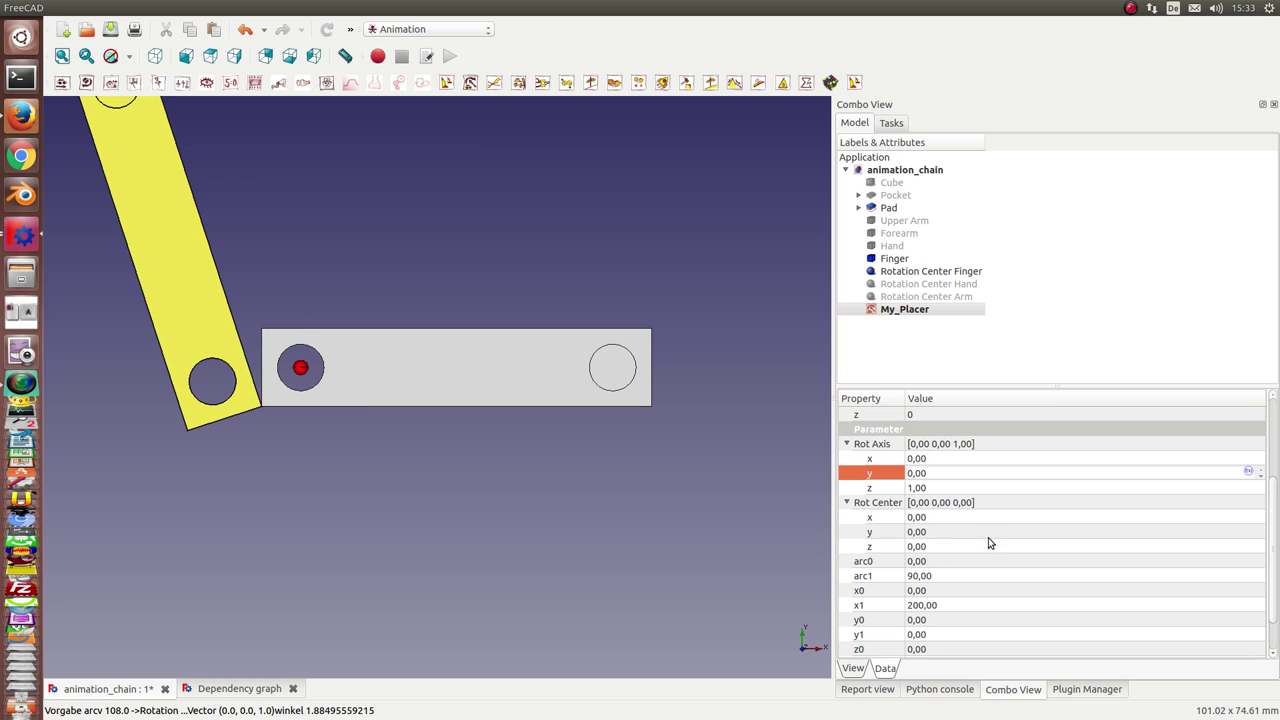
left_click(970, 517)
type("5")
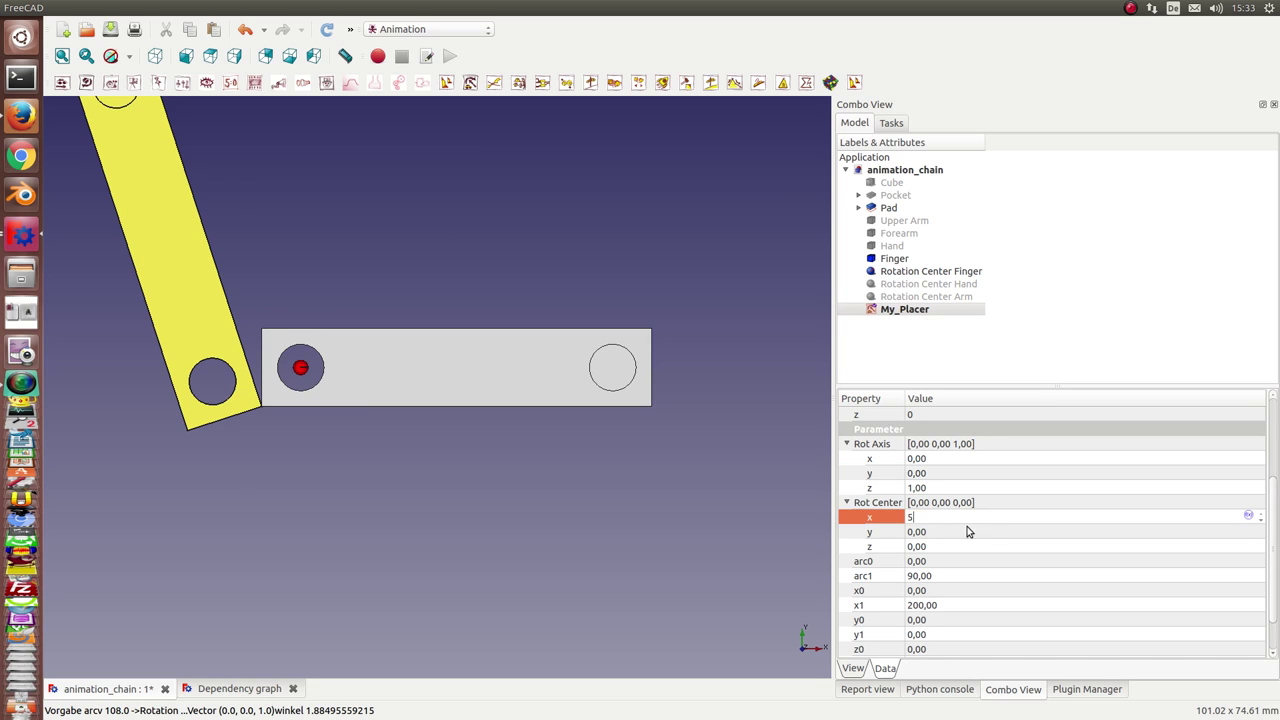
left_click(947, 532)
type("5")
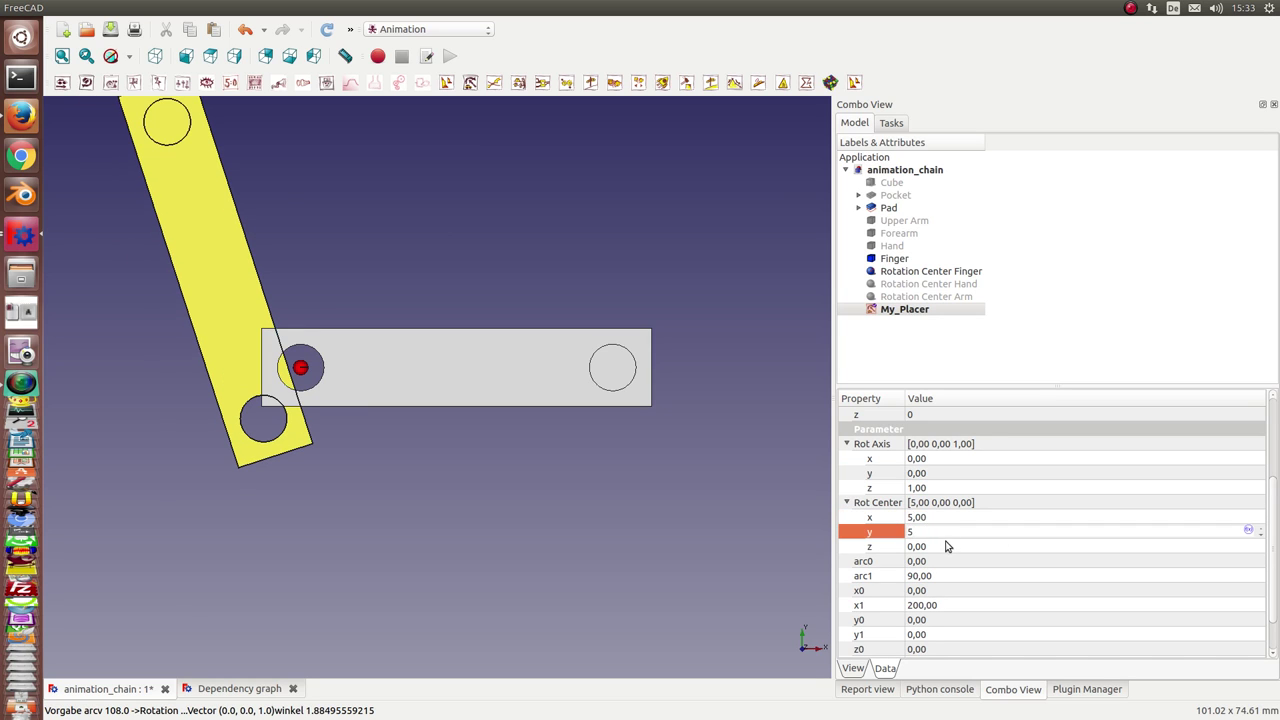
key("Return")
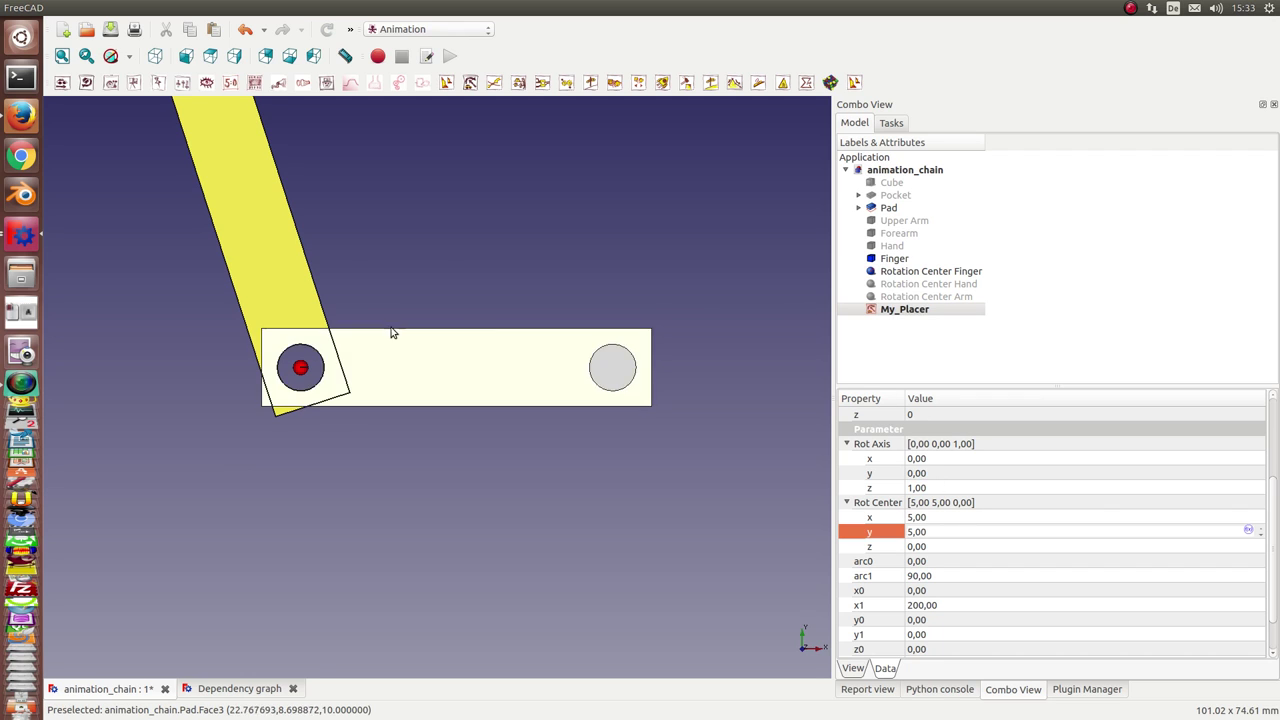
scroll(447, 258, "down", 3)
Swing Finger about its pivot with the My_Placer dial, then hide the Pad bar.
left_click(904, 311)
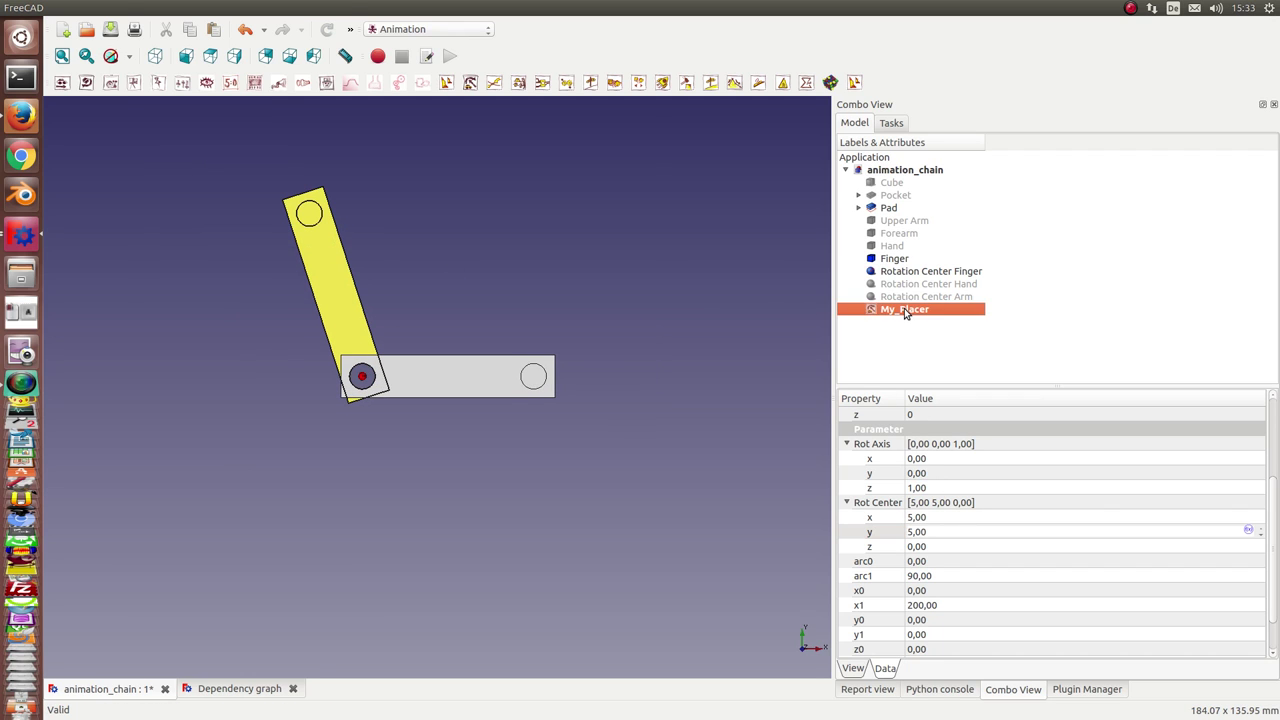
double_click(904, 311)
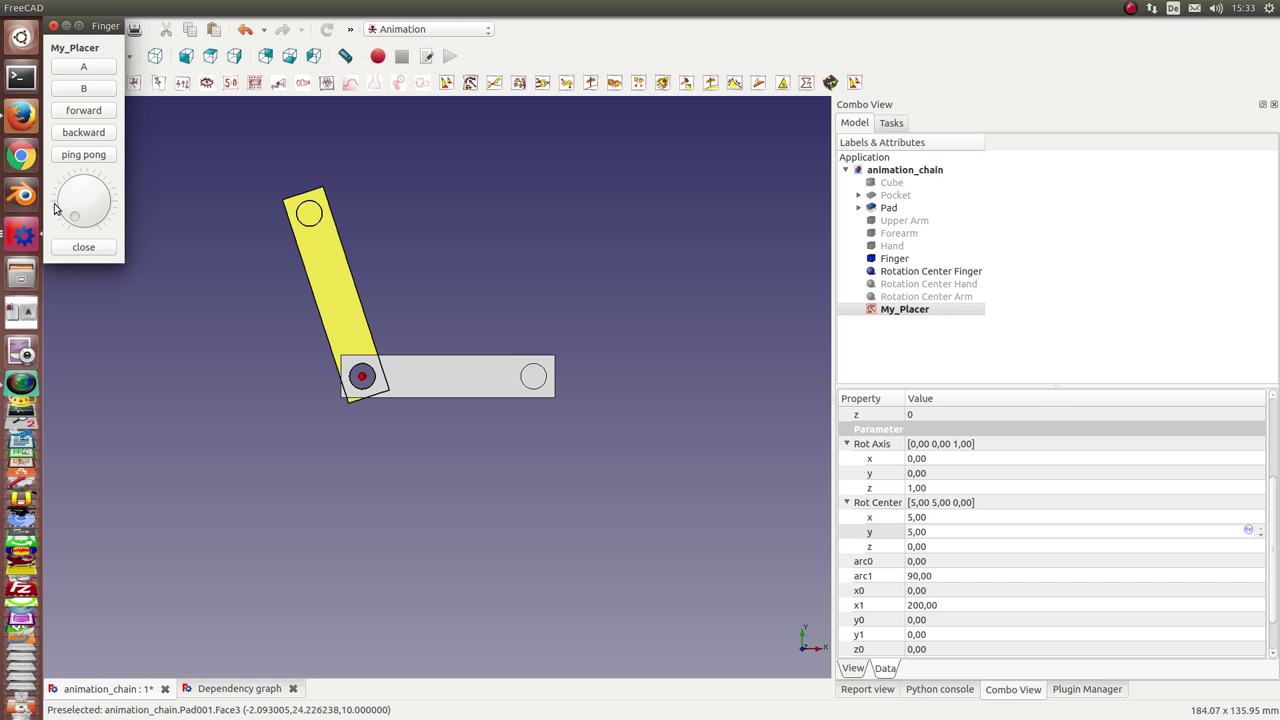
left_click_drag(76, 221, 61, 192)
left_click(890, 208)
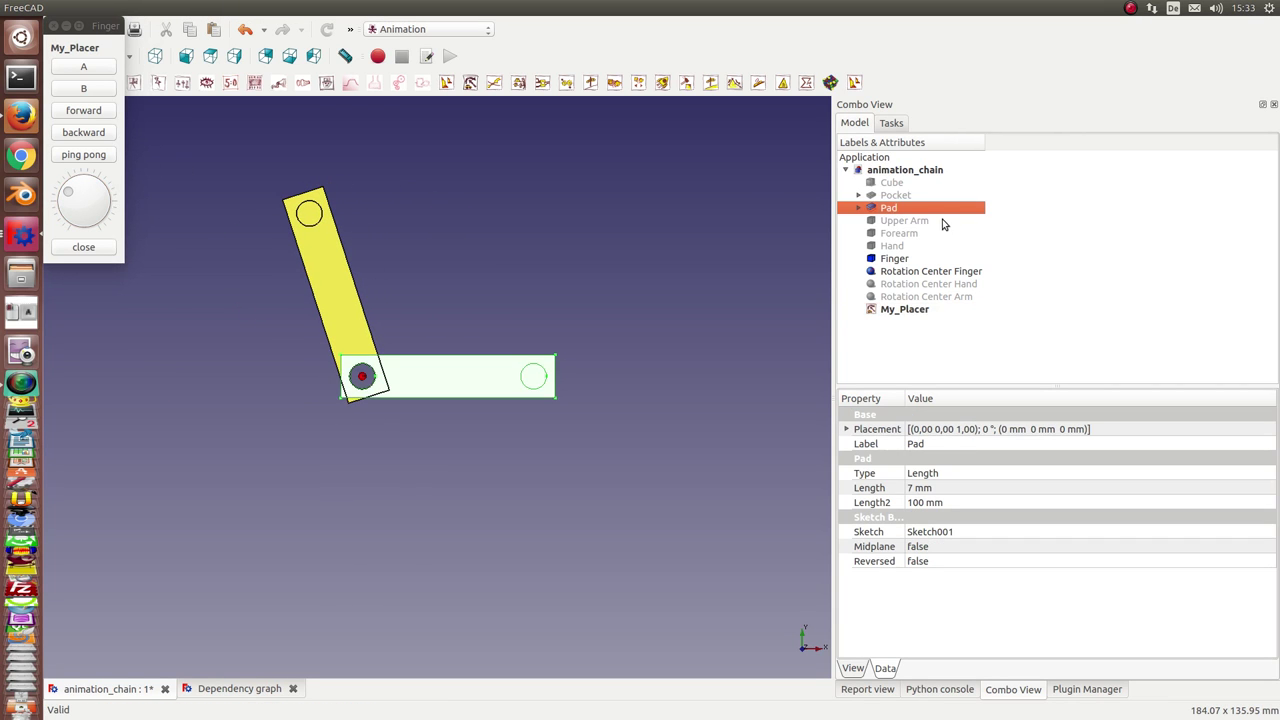
key("space")
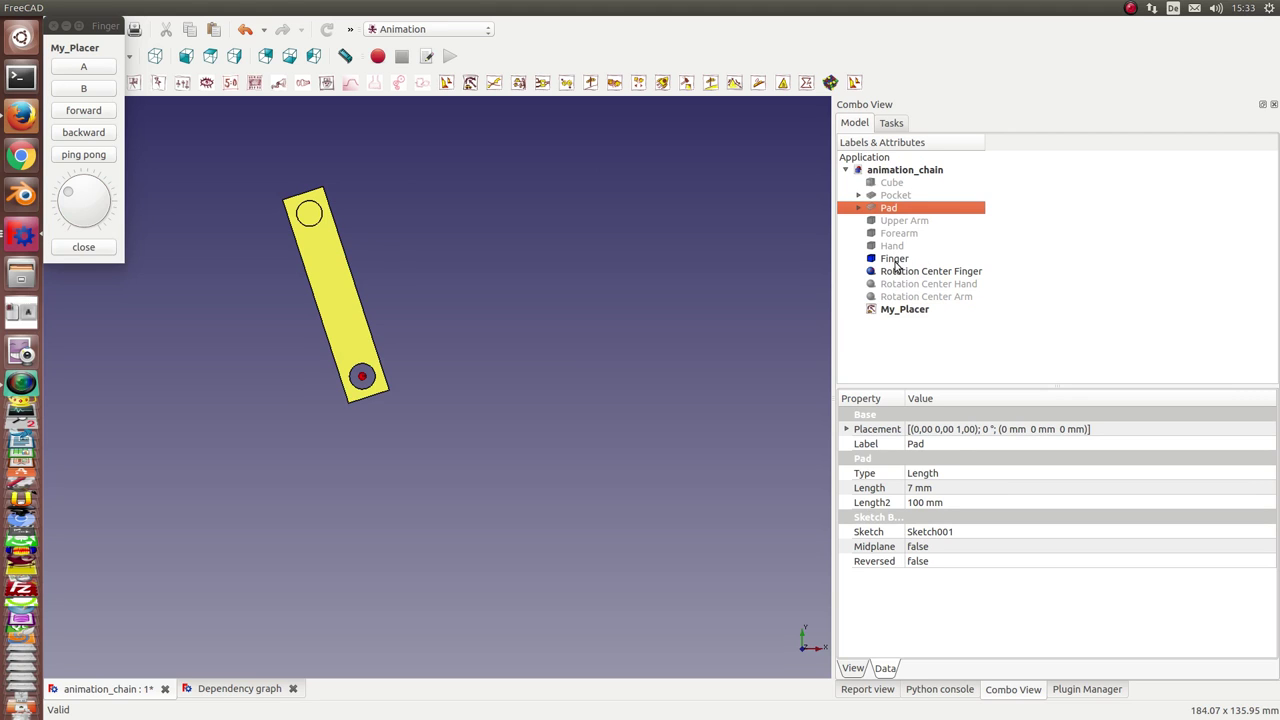
In the Part workbench, turn Finger back to horizontal (0°) with the My_Placer dial.
left_click(445, 29)
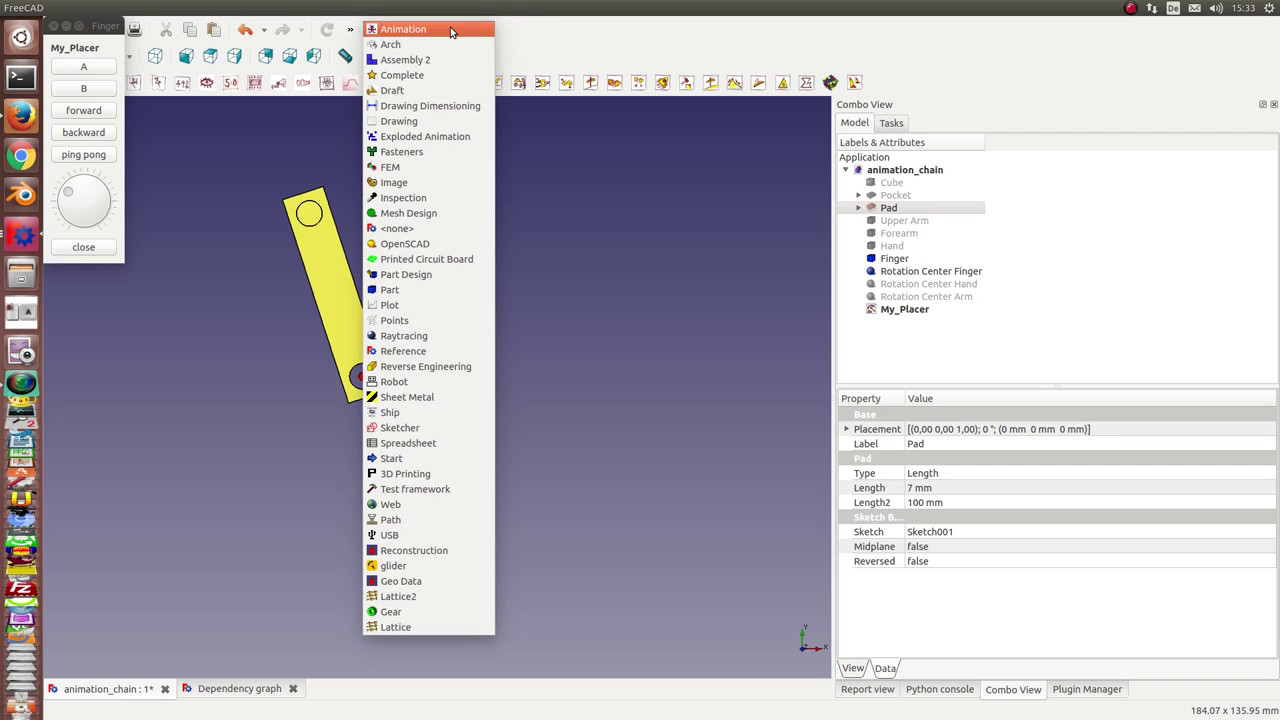
left_click(400, 289)
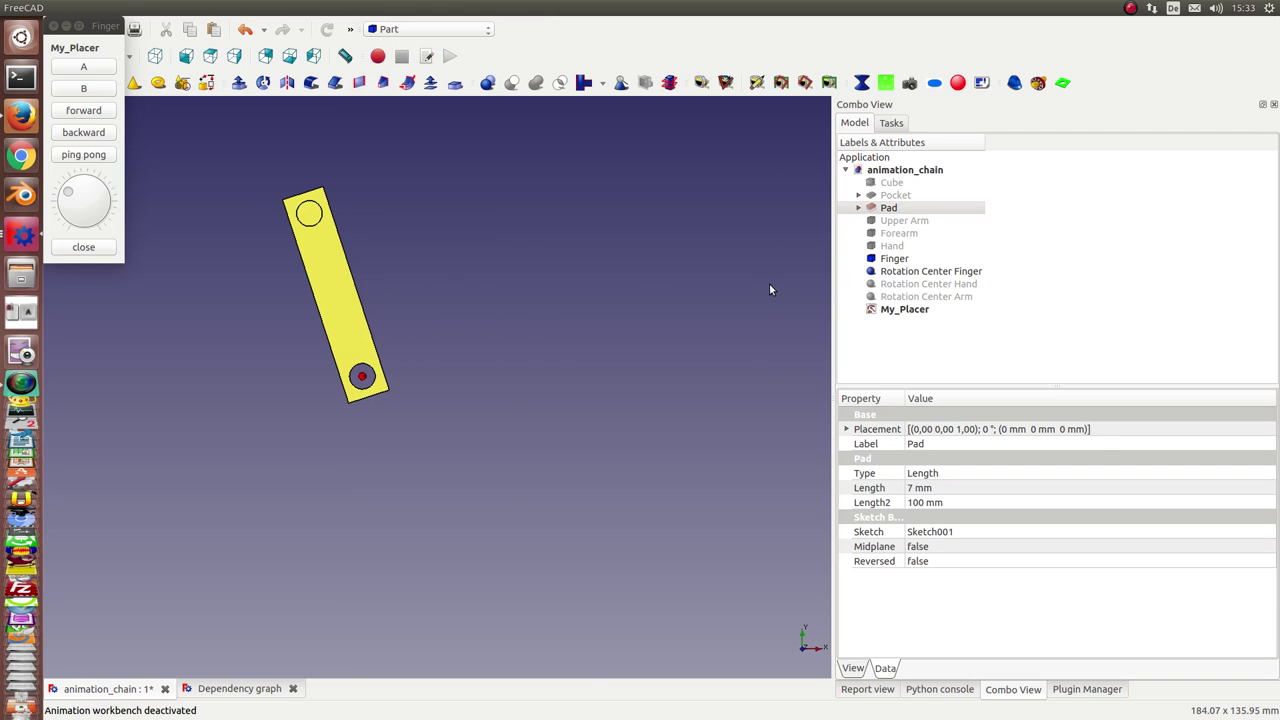
left_click(895, 262)
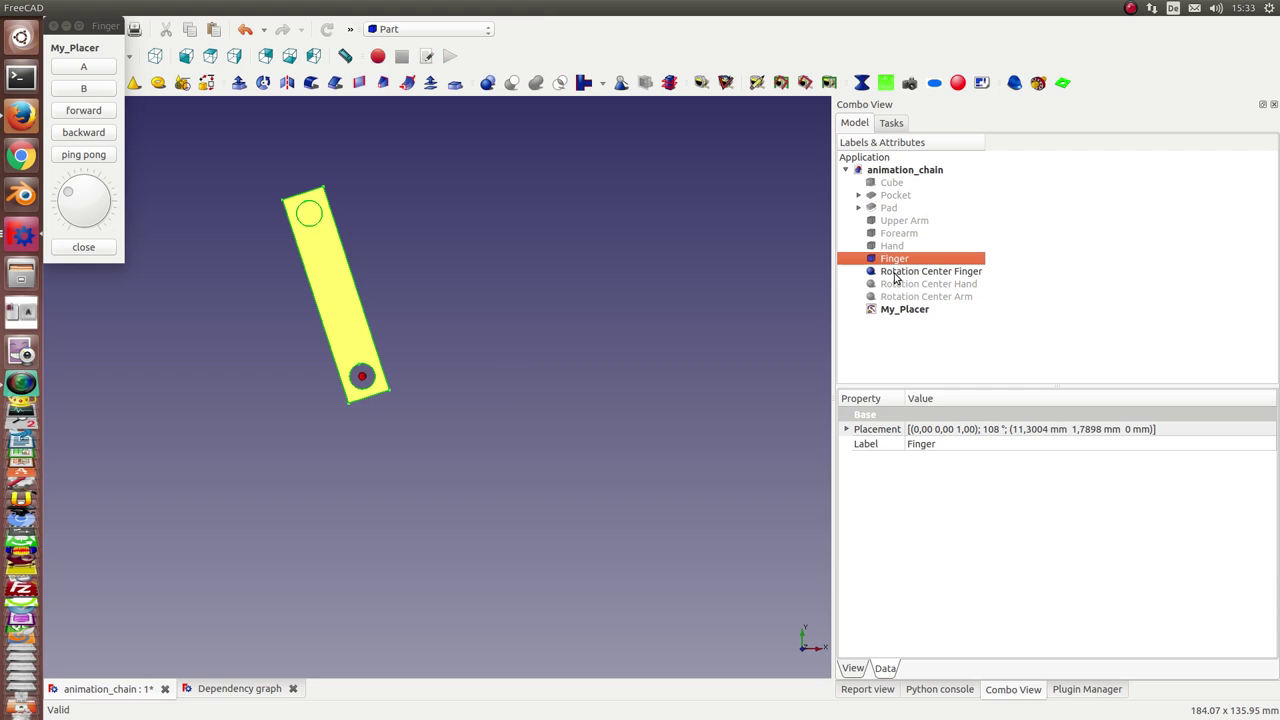
left_click(896, 274)
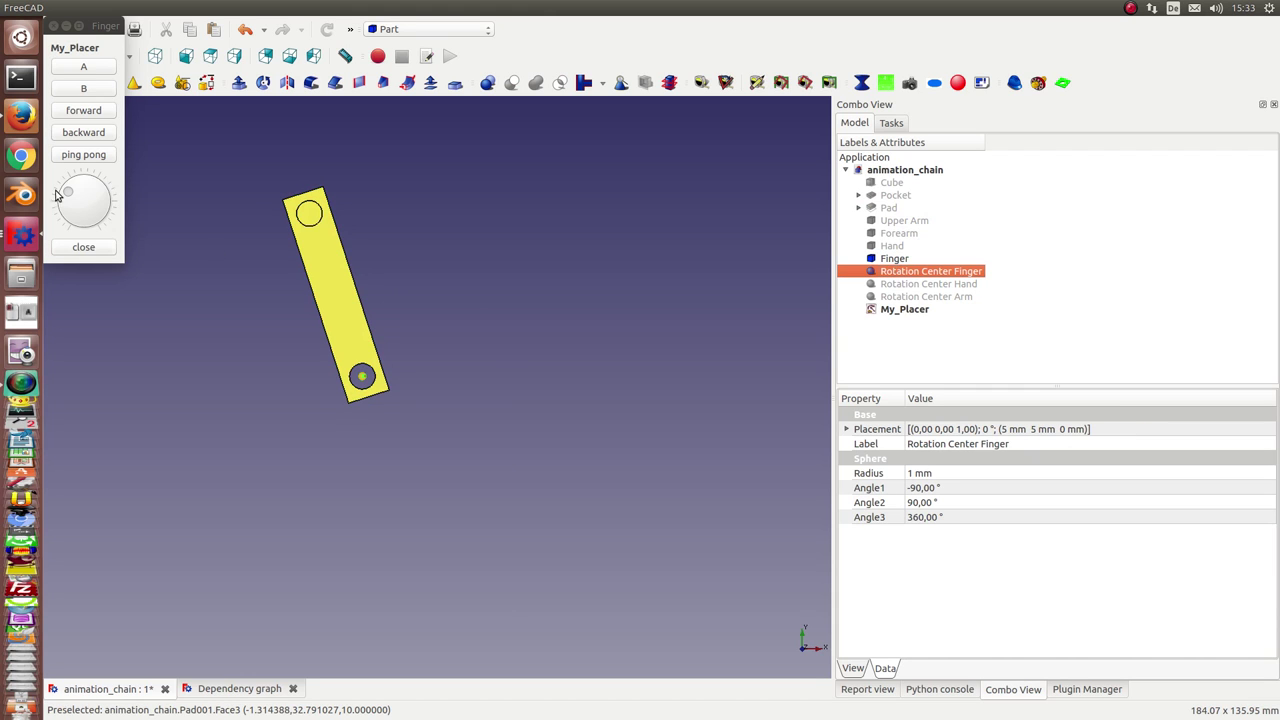
left_click_drag(62, 193, 76, 234)
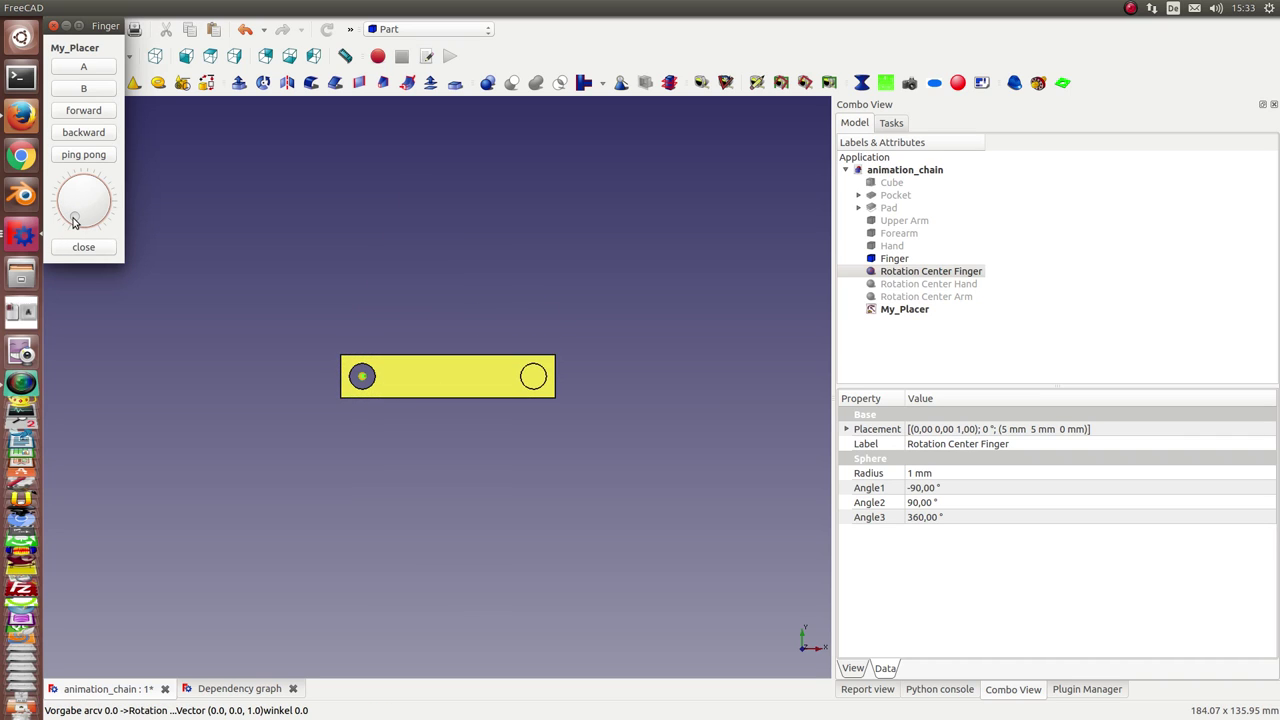
left_click(885, 260)
Merge Finger and Rotation Center Finger into a new Compound.
left_click(890, 276, "ctrl")
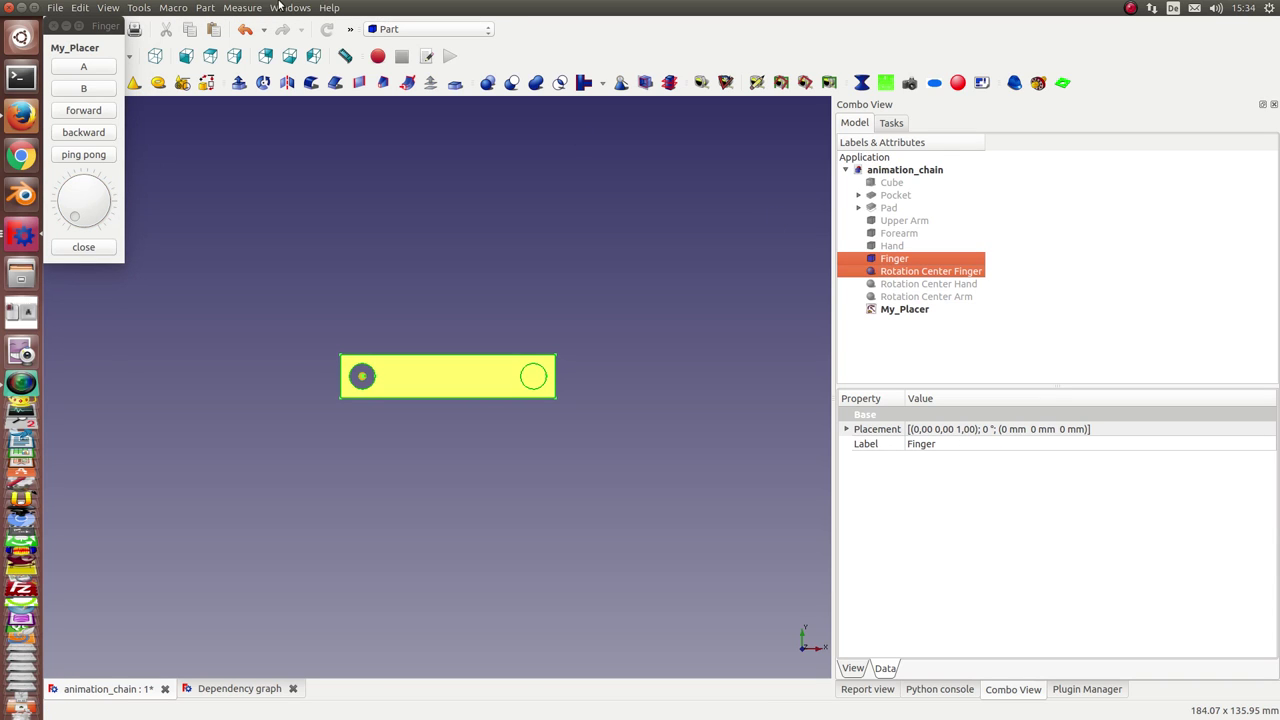
left_click(204, 8)
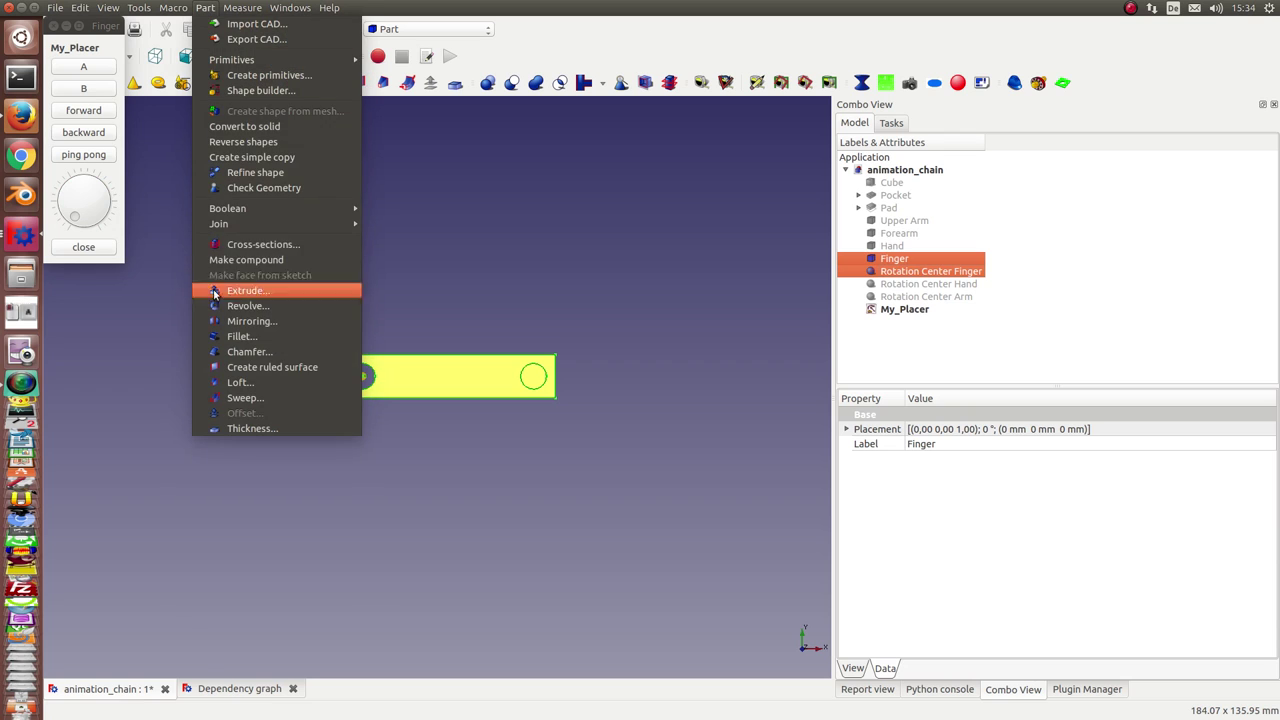
left_click(233, 262)
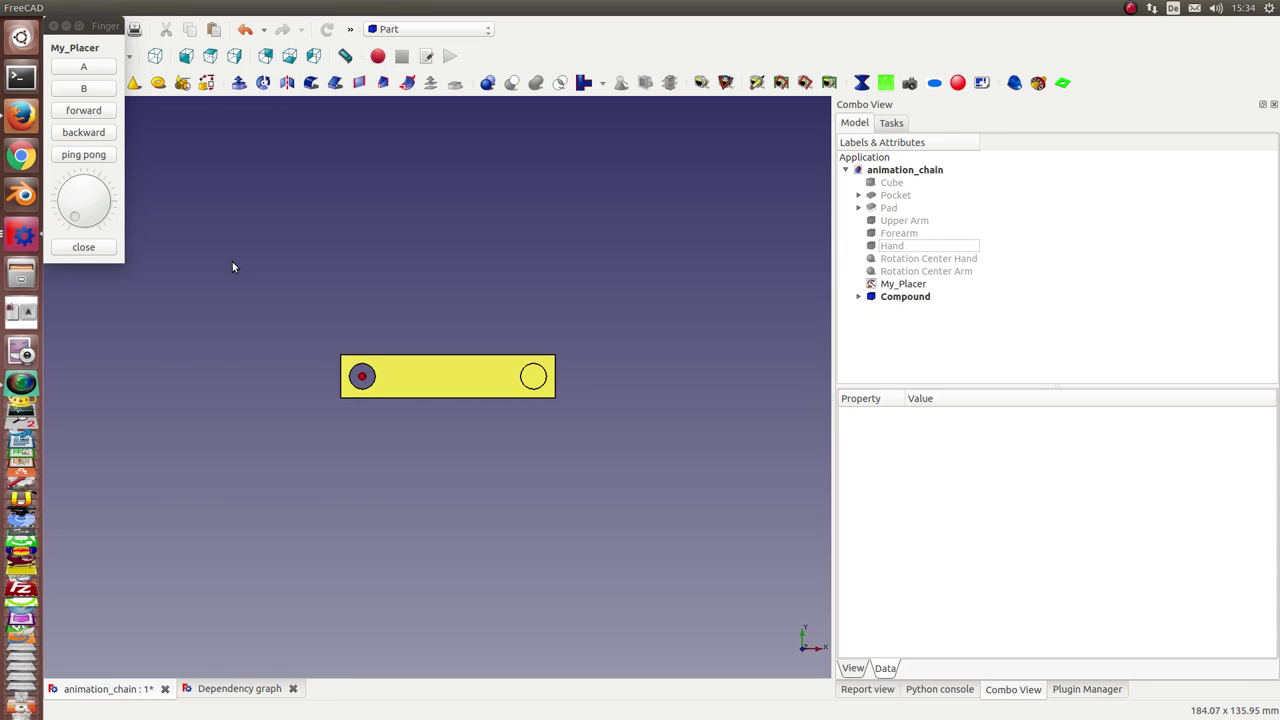
left_click(893, 246)
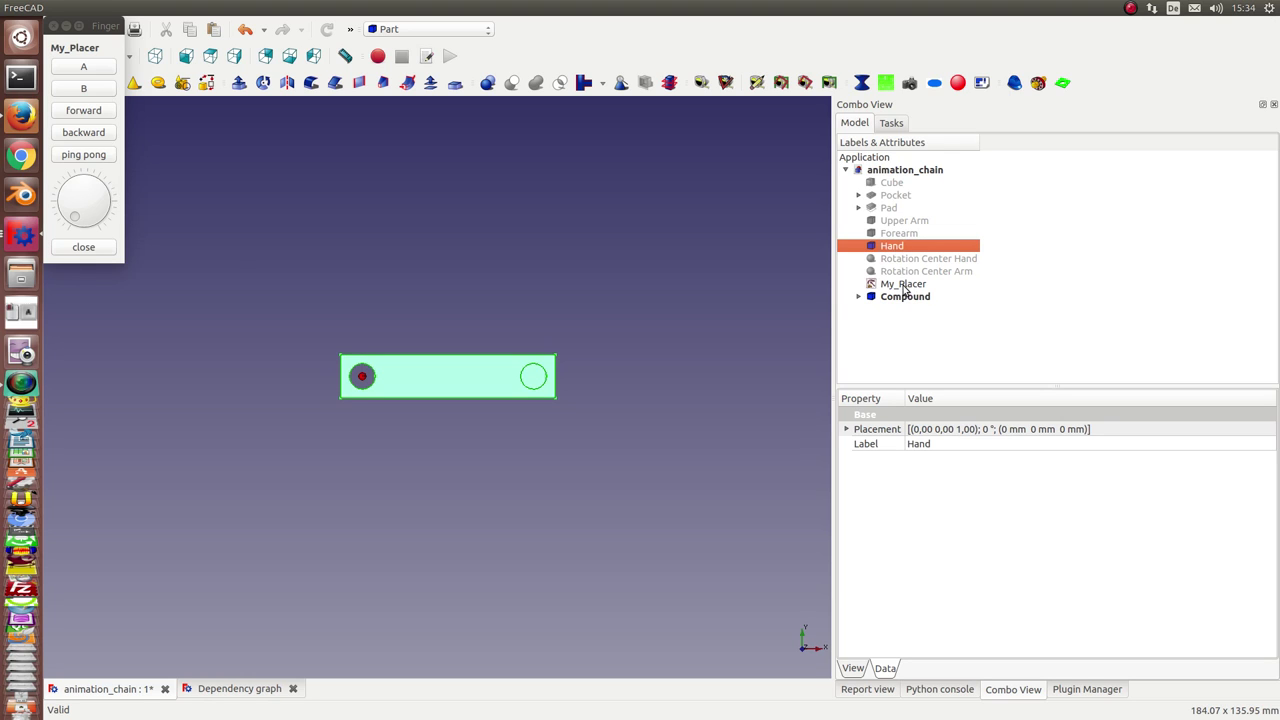
Set the finger Compound's x position to 40 mm.
middle_click_drag(459, 585, 460, 523)
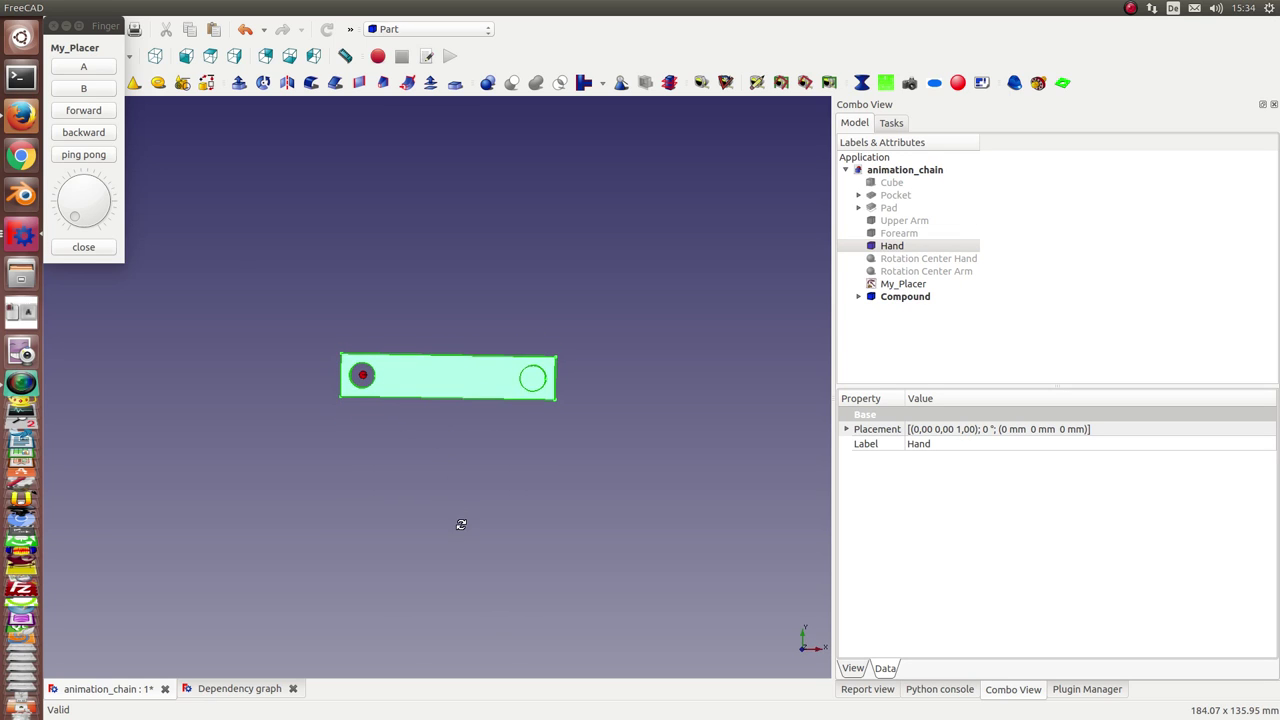
left_click(890, 300)
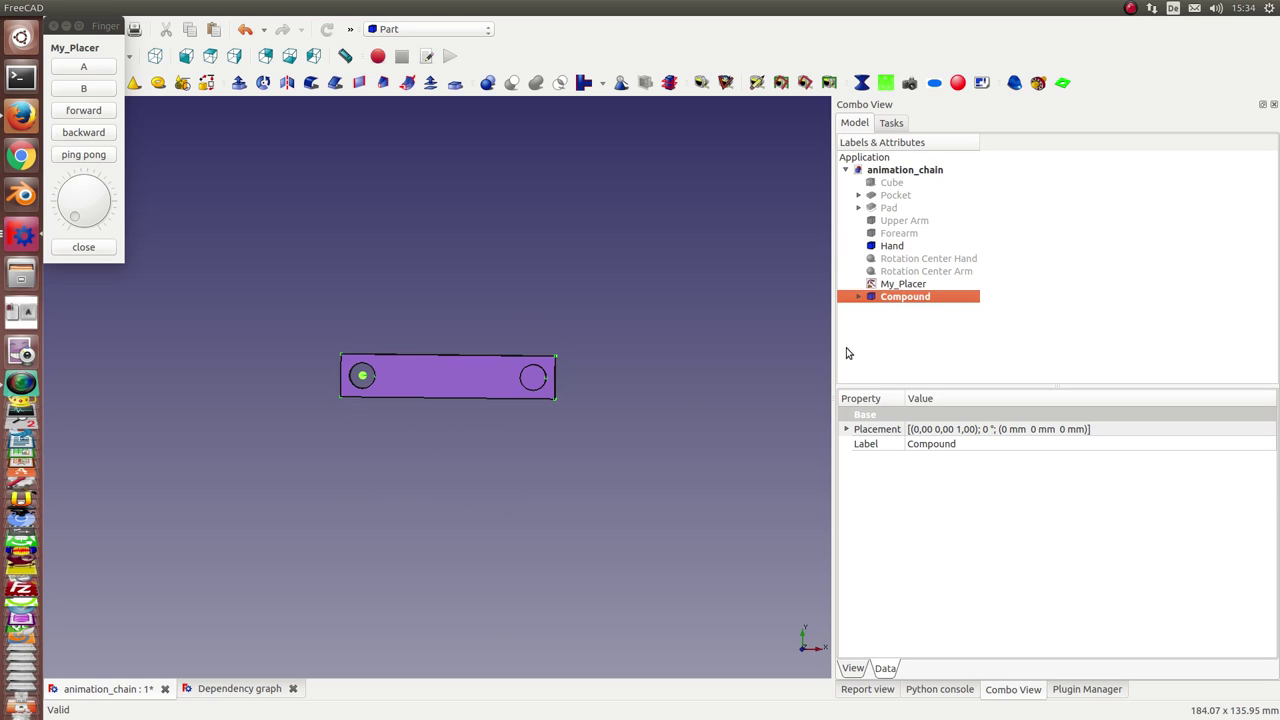
left_click(846, 429)
left_click(859, 473)
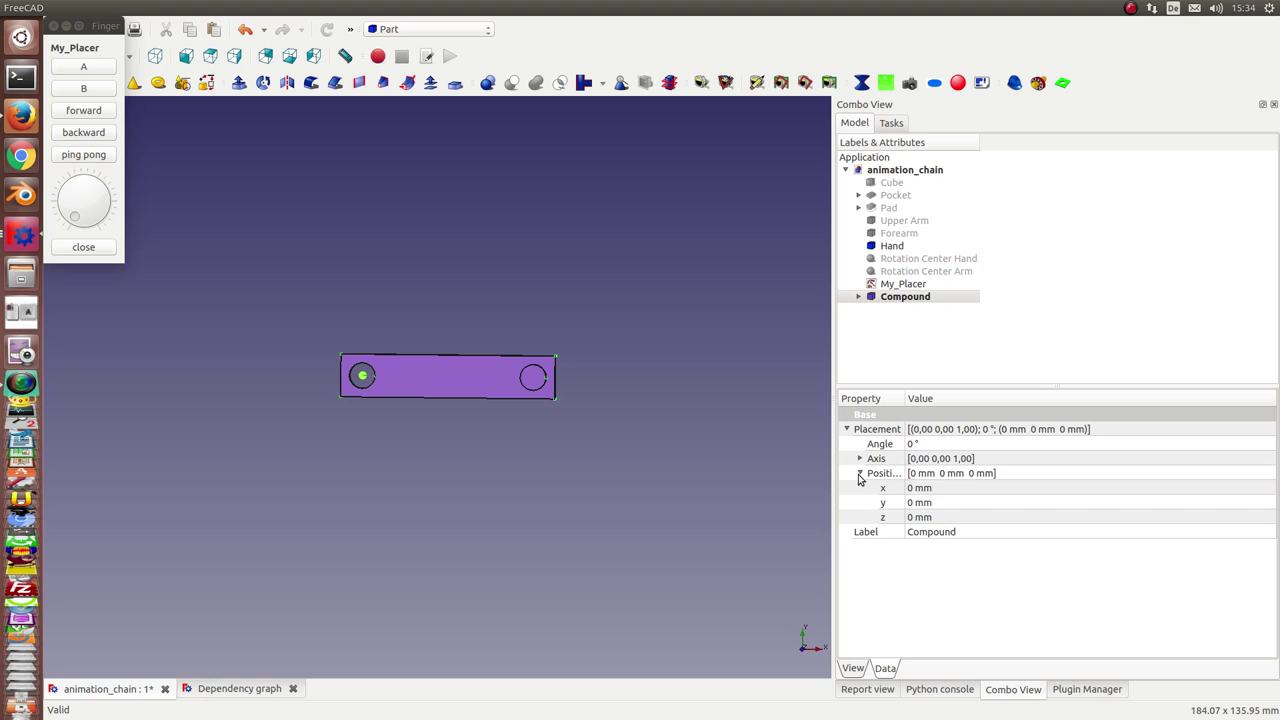
left_click(948, 487)
scroll(947, 487, "up", 20)
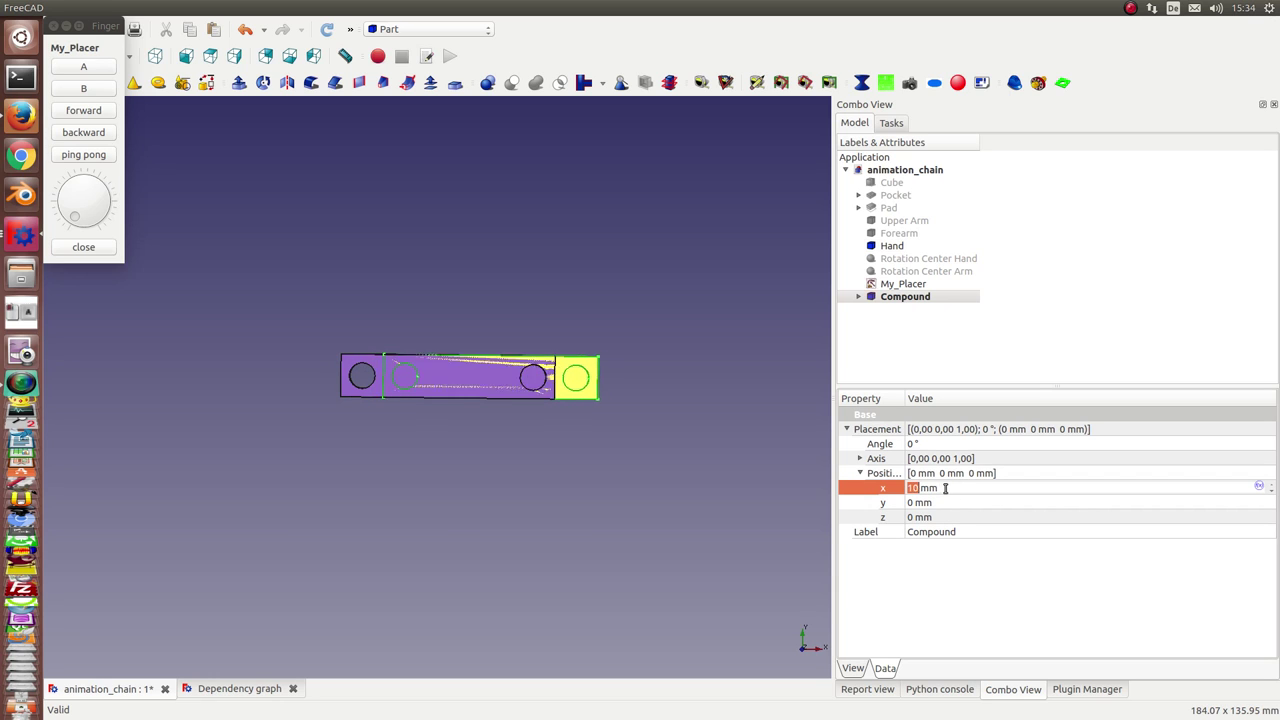
scroll(946, 487, "up", 7)
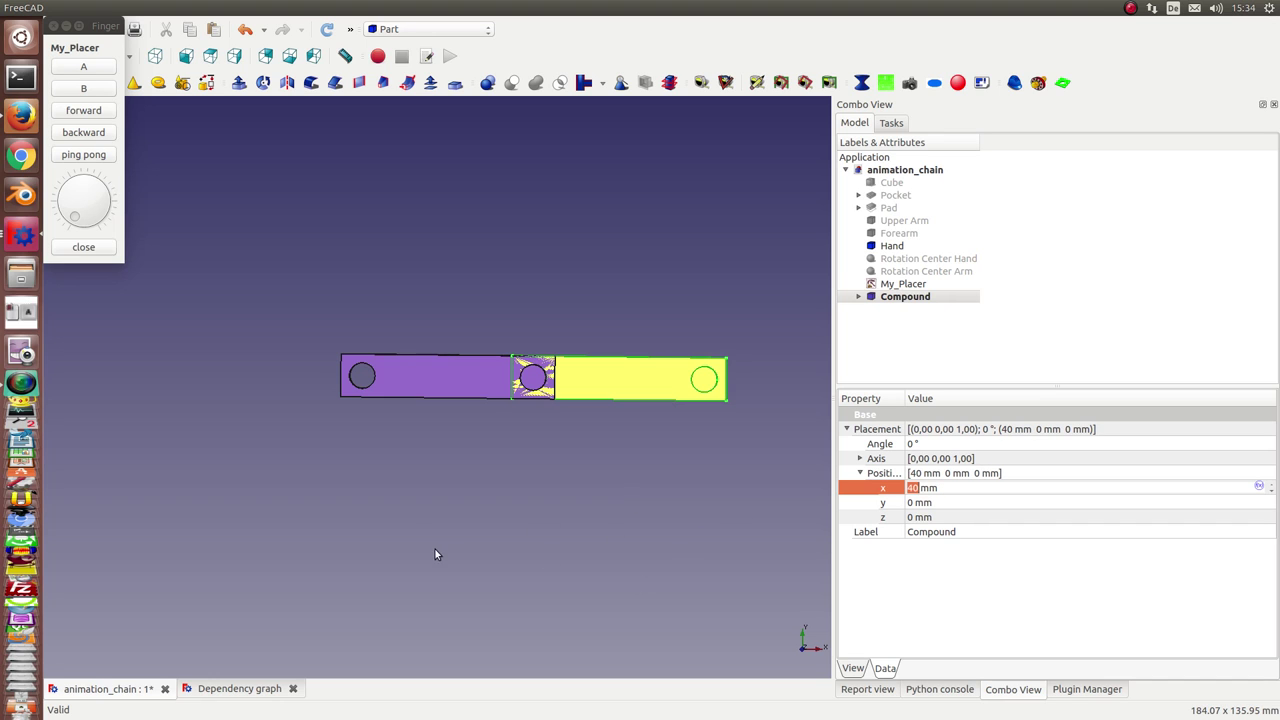
Raise the Compound to z 11 mm, checking its fit above the Hand.
middle_click_drag(435, 553, 460, 380)
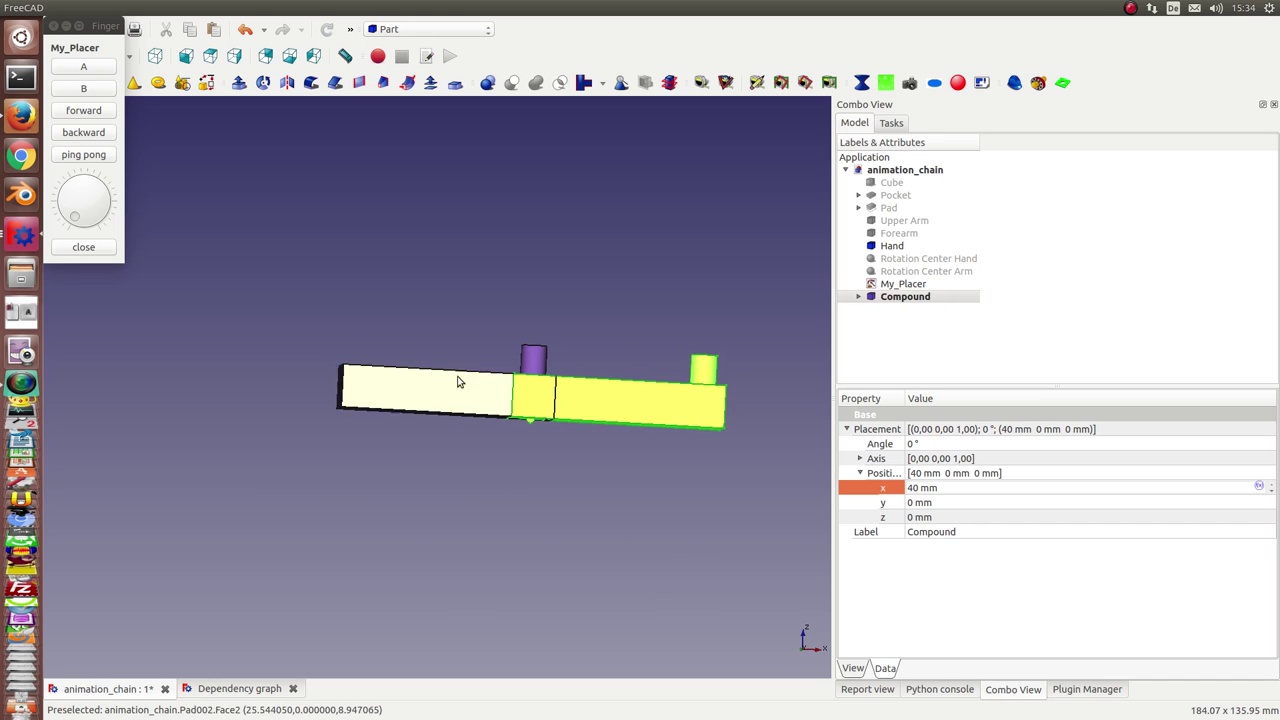
left_click(966, 516)
scroll(966, 516, "up", 11)
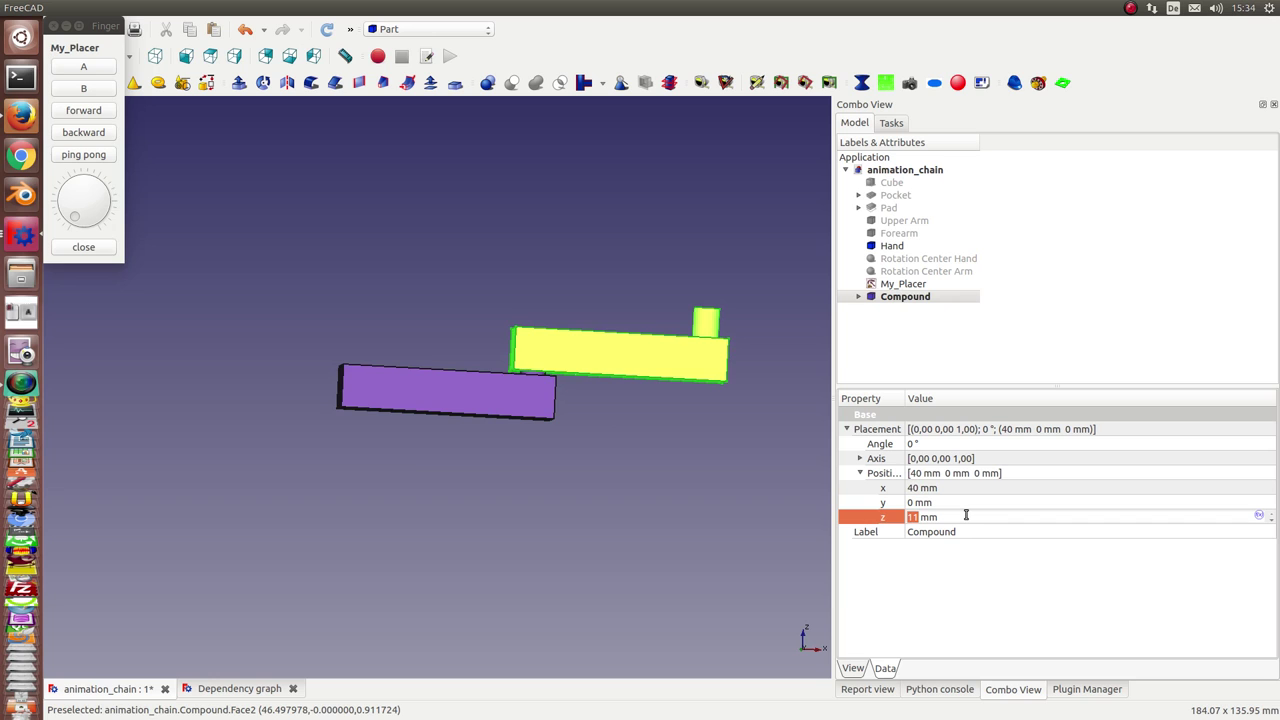
scroll(966, 515, "up", 2)
scroll(966, 515, "down", 2)
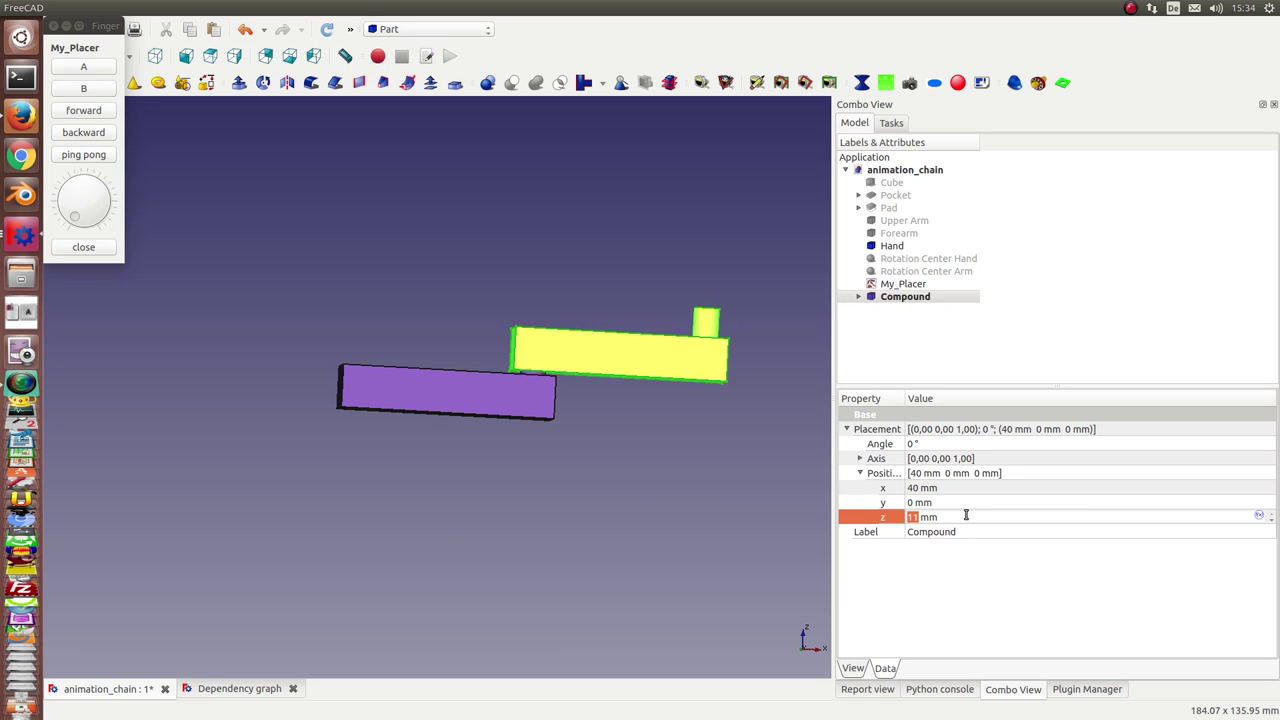
middle_click_drag(701, 492, 684, 419)
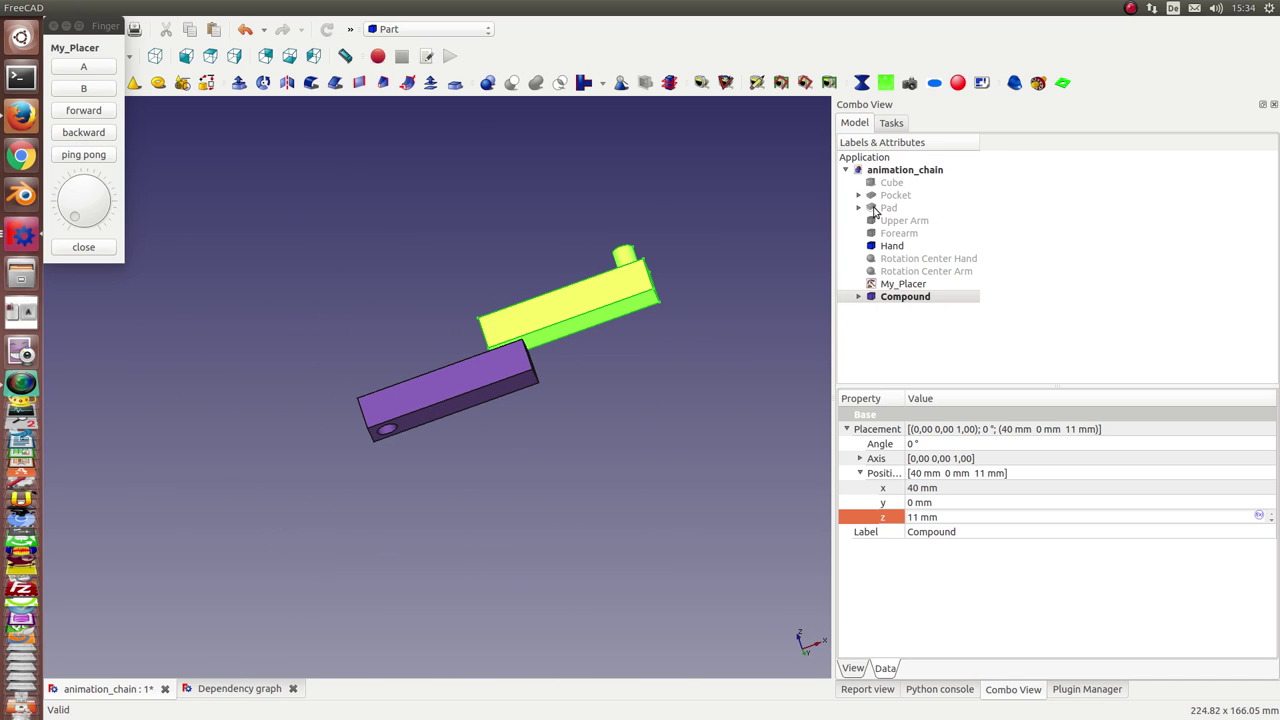
left_click(858, 297)
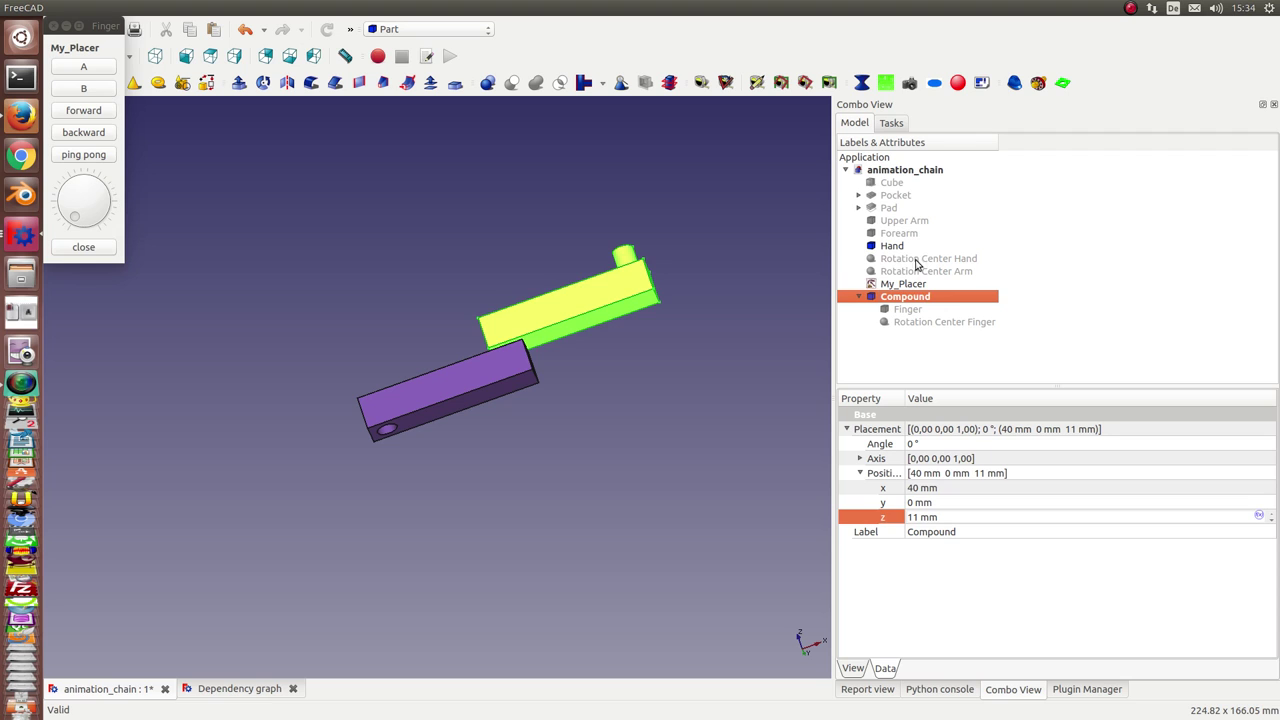
left_click(380, 194)
left_click_drag(380, 194, 389, 361)
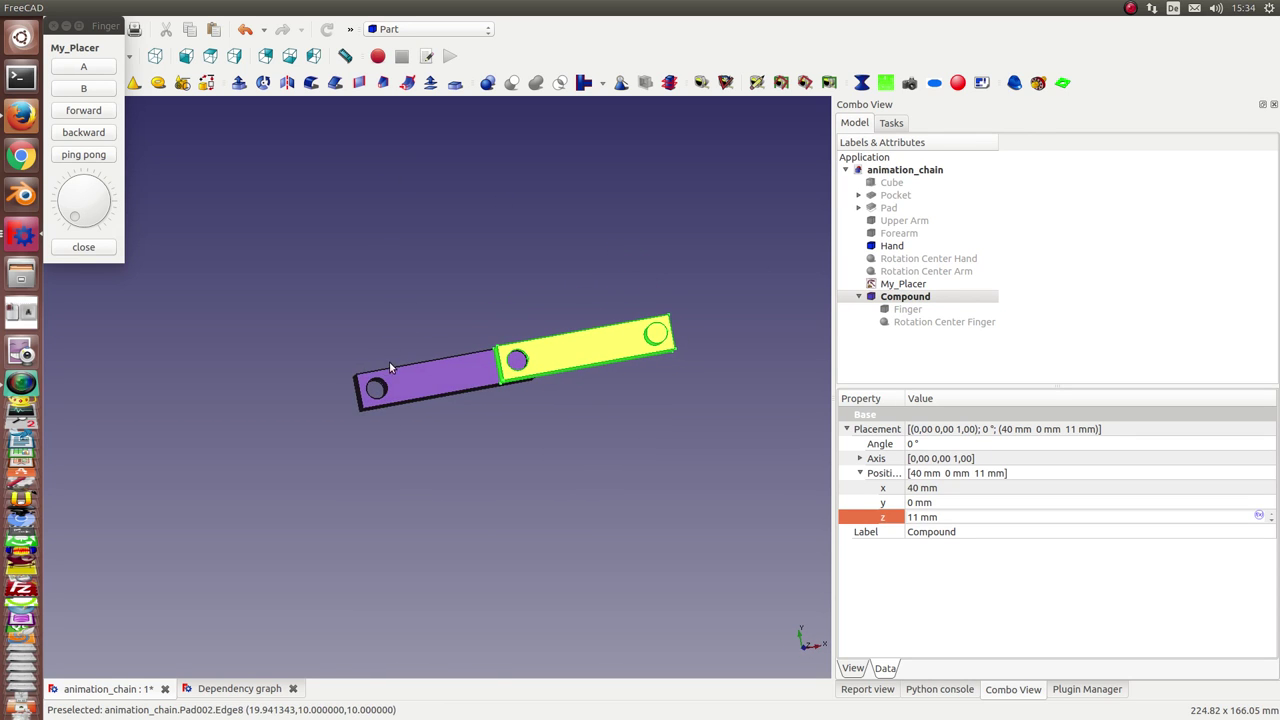
left_click(940, 261)
left_click_drag(649, 457, 554, 310)
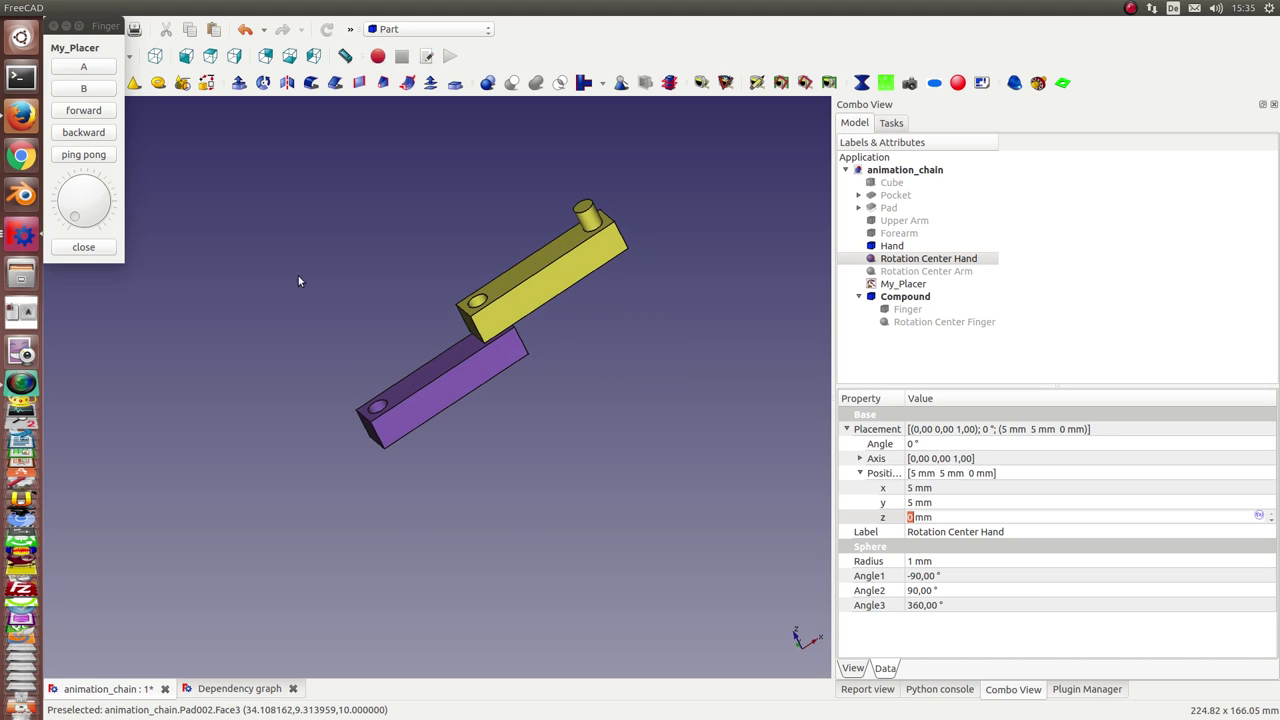
left_click_drag(298, 275, 323, 180)
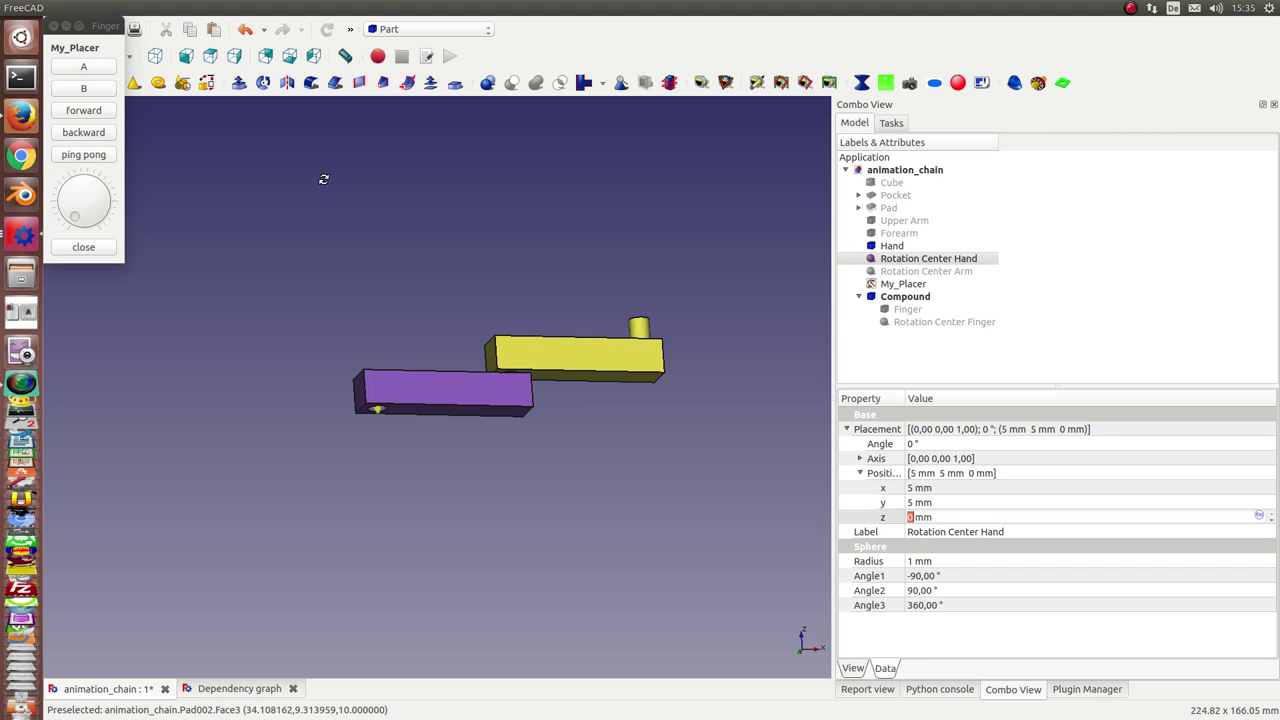
left_click(534, 354)
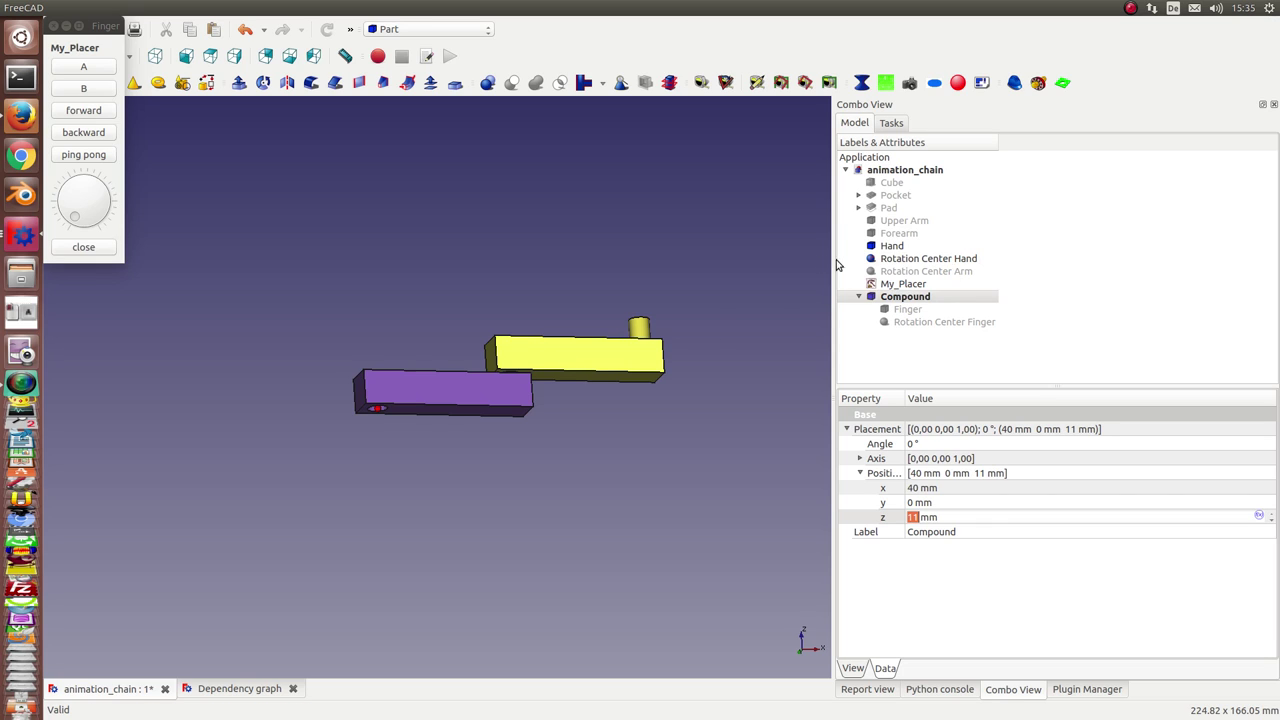
Combine Hand and the finger Compound into Compound001 and orbit to view it side-on.
left_click(886, 247, "ctrl")
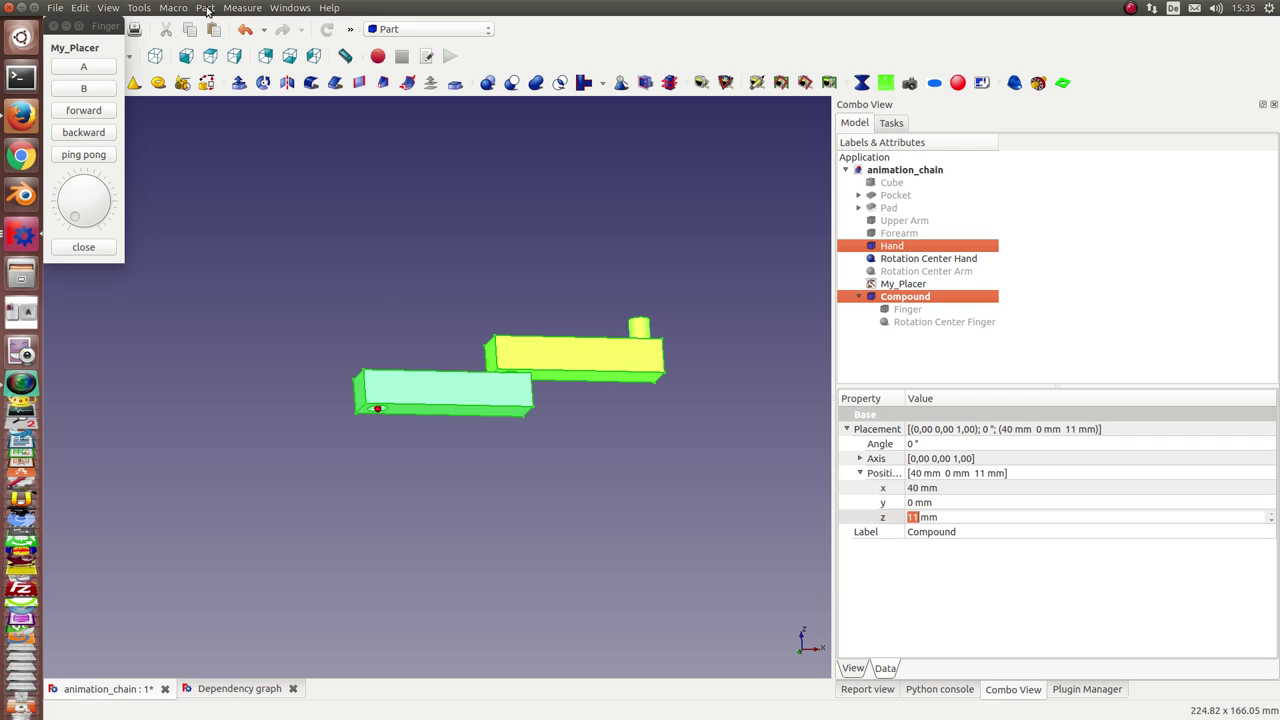
left_click(205, 8)
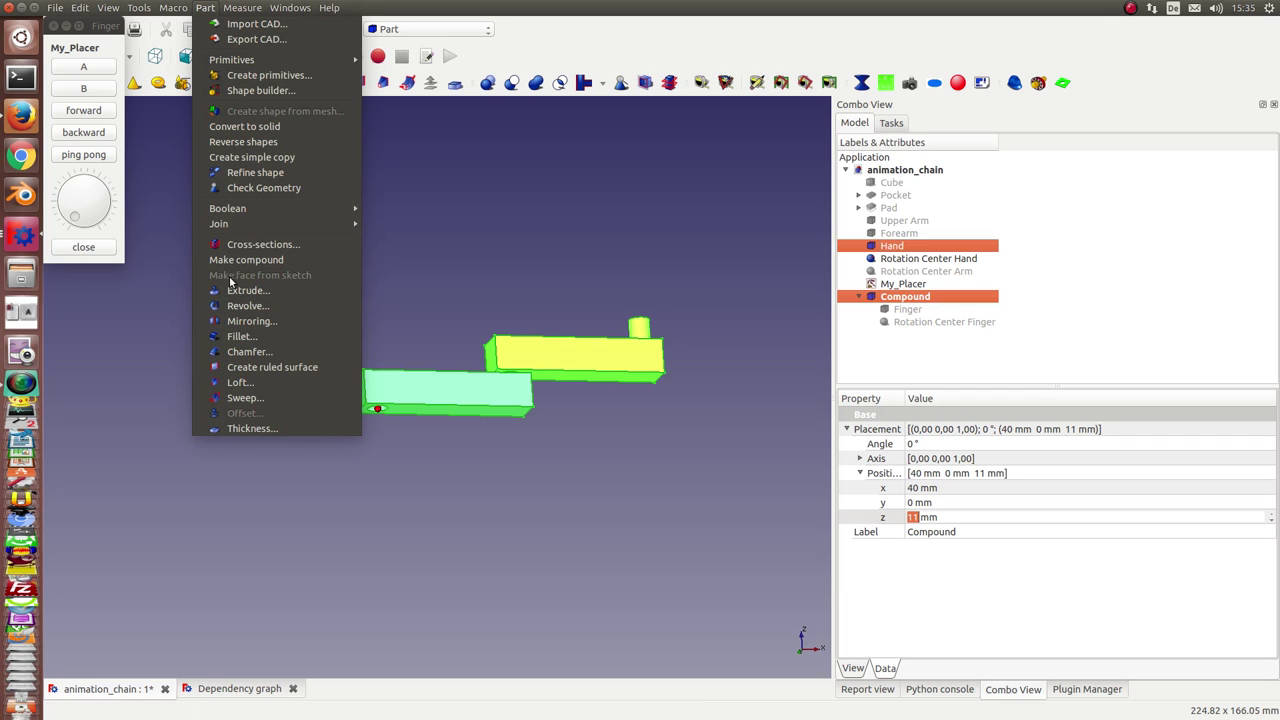
mouse_move(241, 230)
left_click(250, 260)
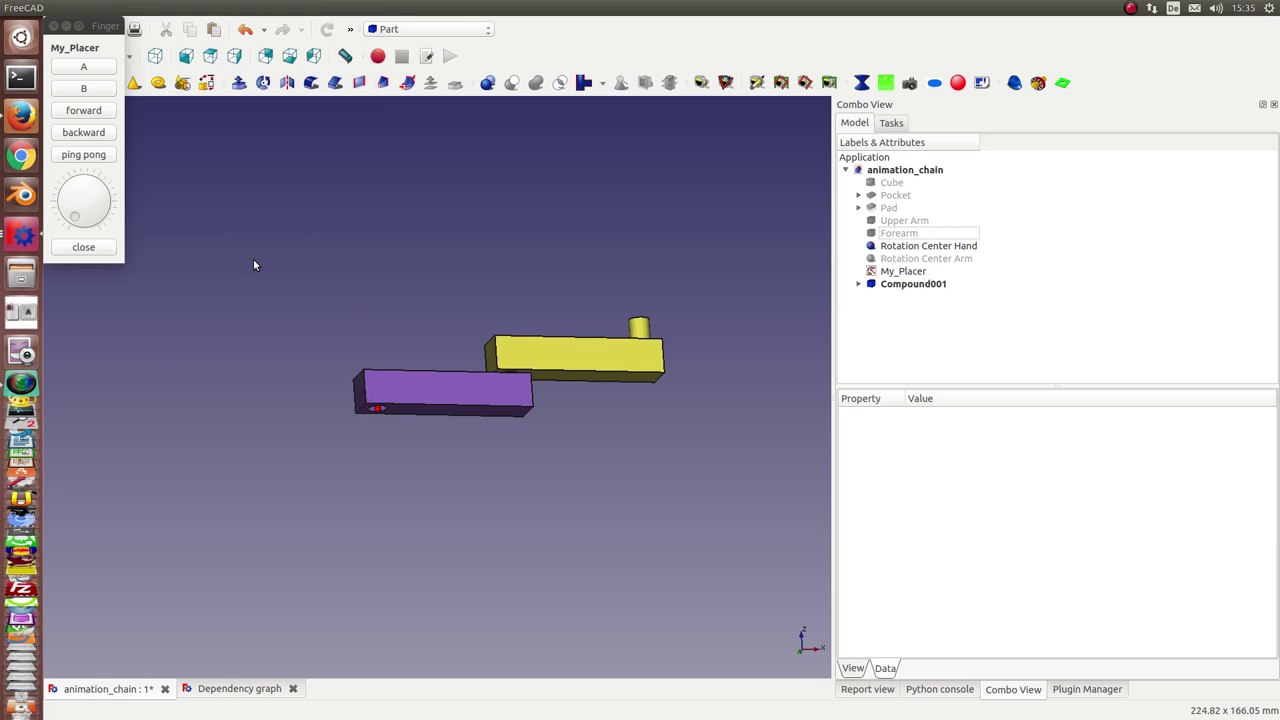
left_click(917, 285)
middle_click_drag(503, 191, 531, 345)
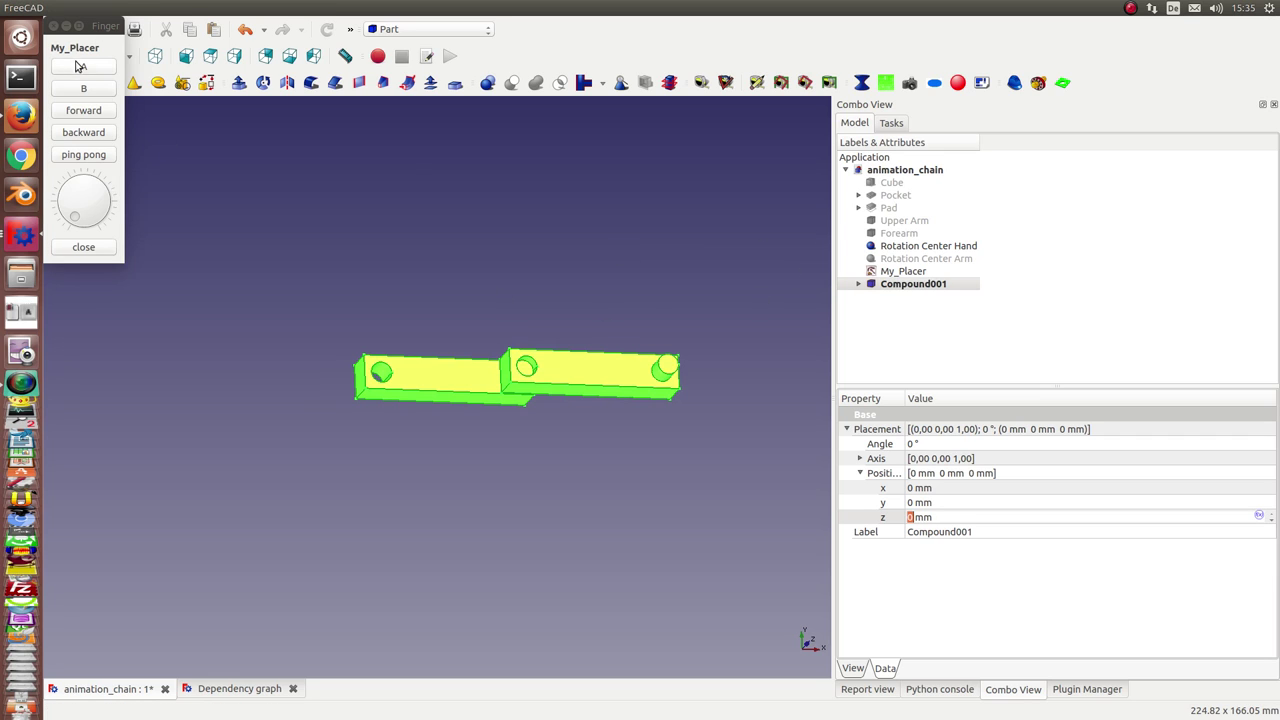
Duplicate My_Placer without dependencies and move My_Placer001 to the document's top level.
left_click(900, 273)
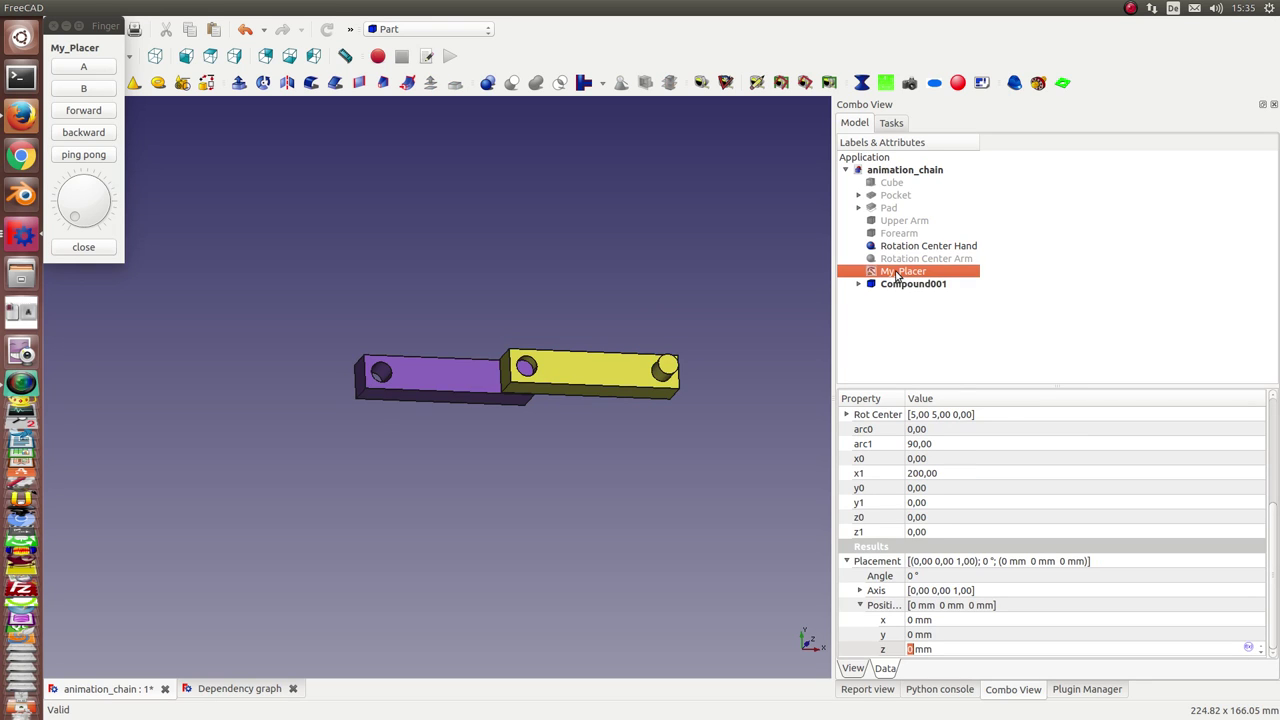
key("ctrl+c")
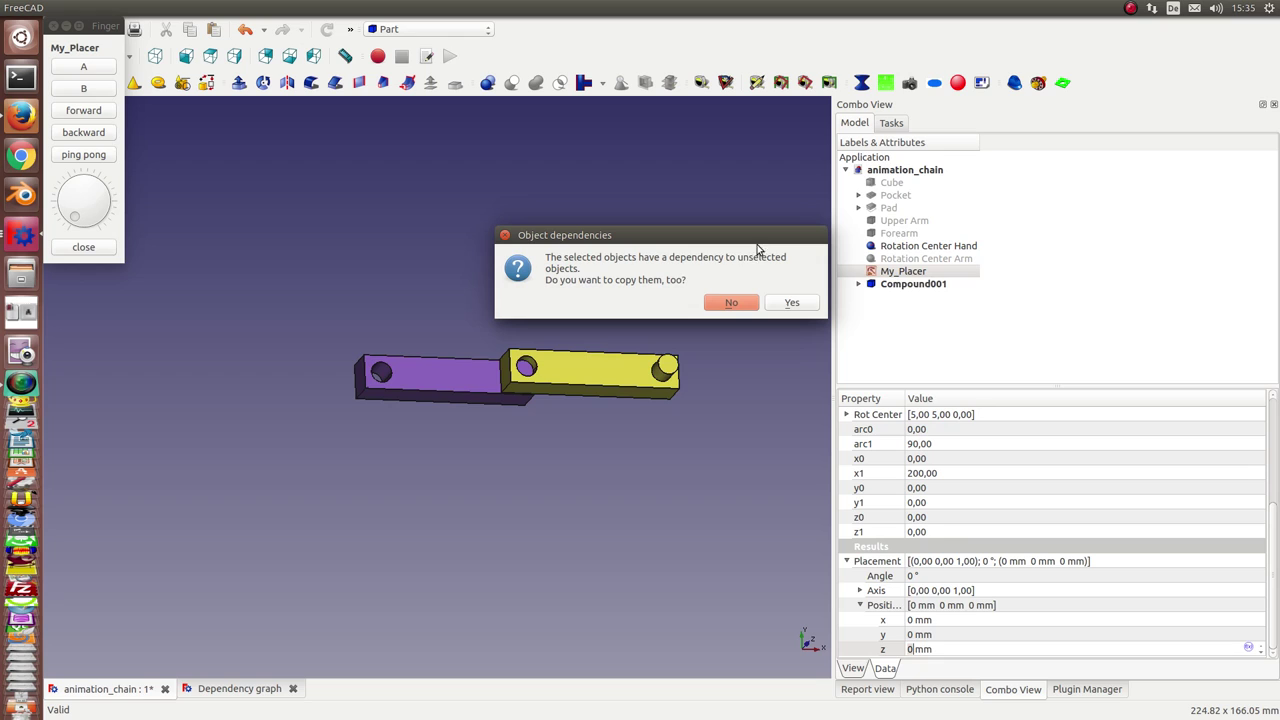
left_click(731, 305)
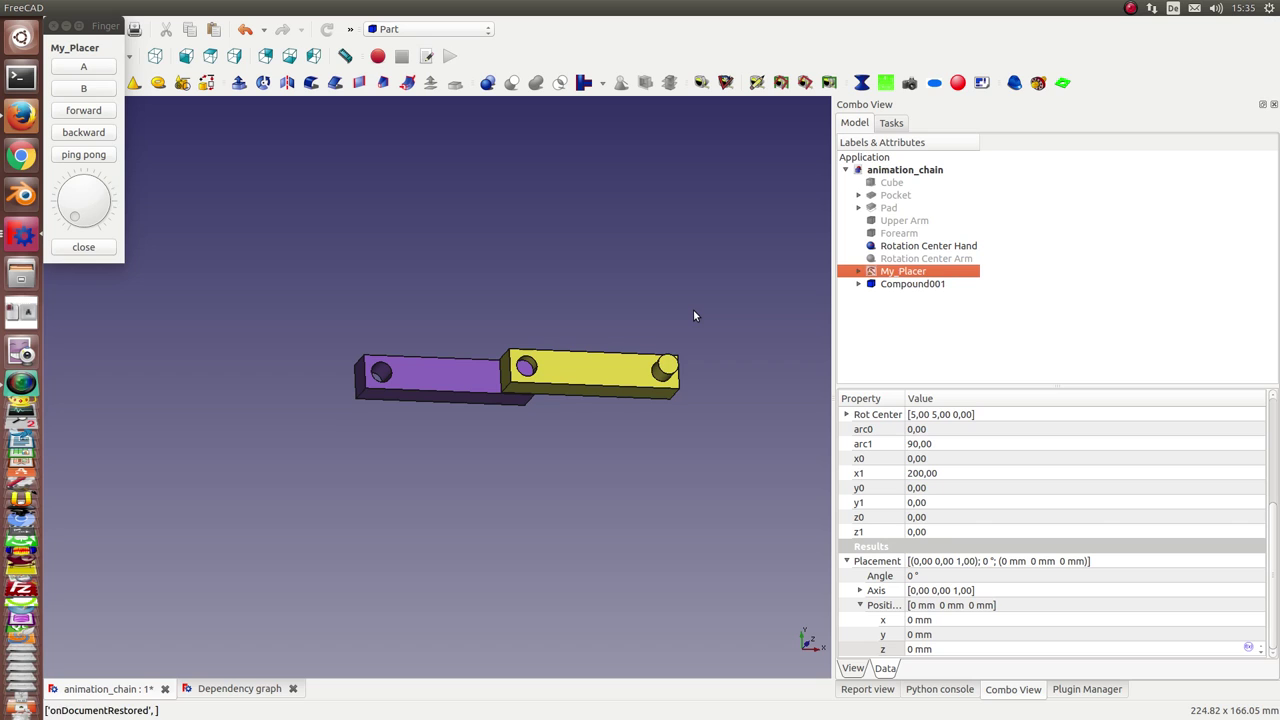
left_click(859, 272)
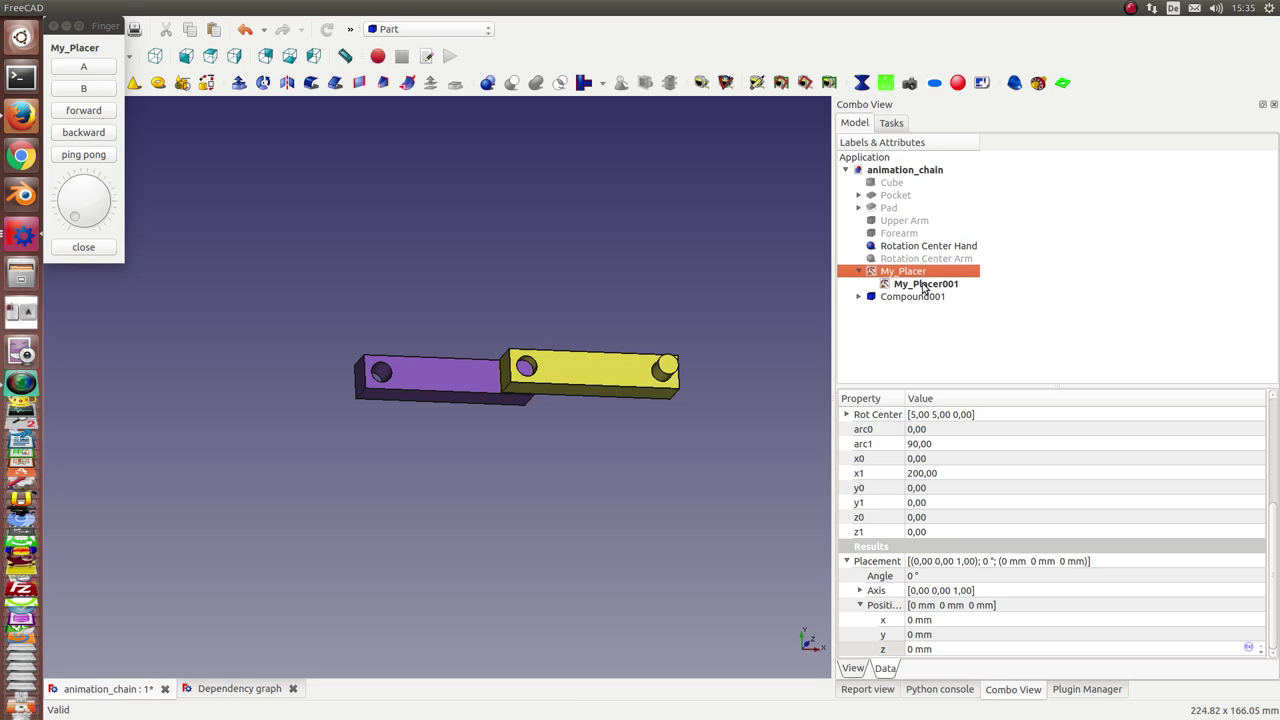
left_click_drag(925, 288, 922, 172)
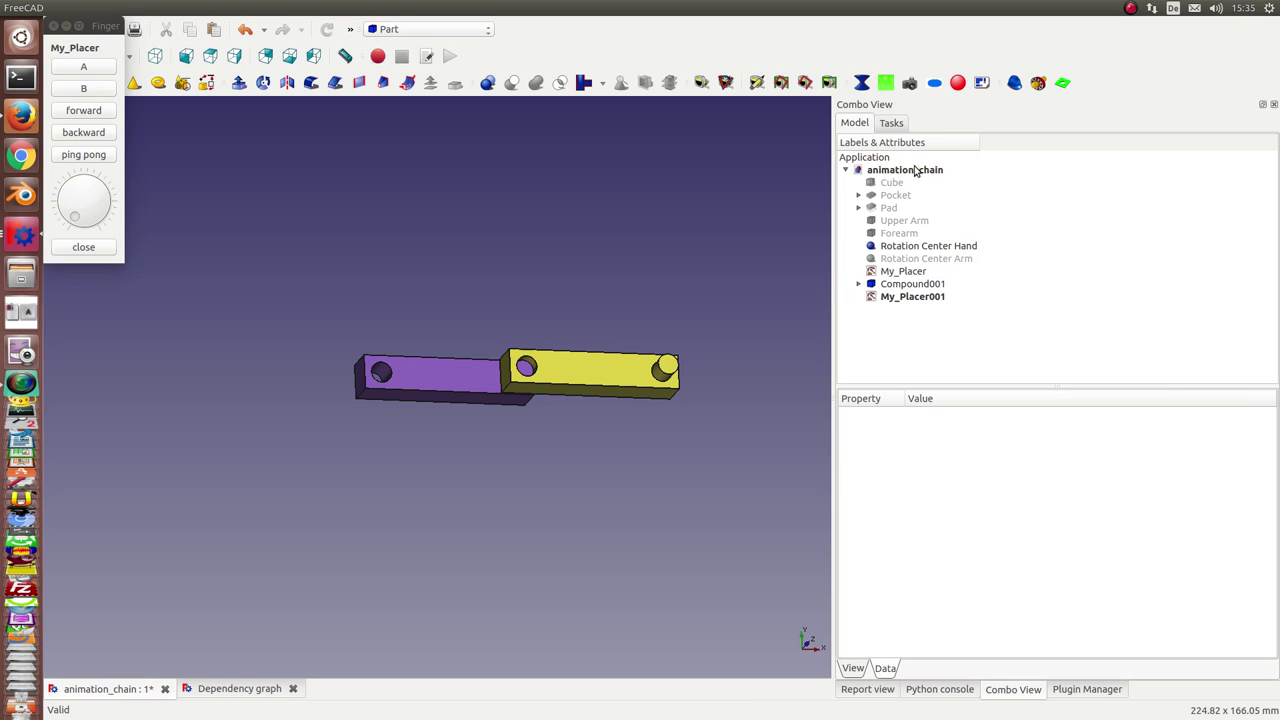
Rename My_Placer001 to 'My_Placer Hand'.
left_click(908, 297)
left_click(884, 296)
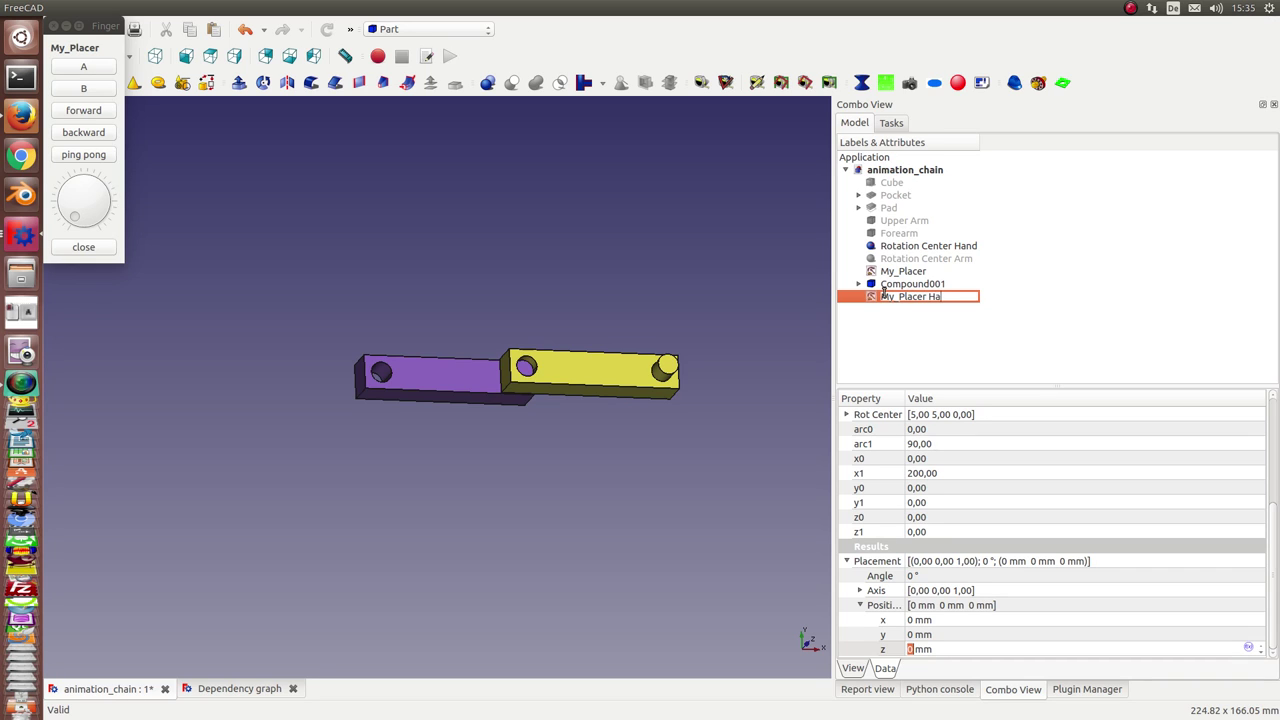
type("Hand")
key("Return")
Set My_Placer Hand's target property to Compound001.
scroll(1040, 435, "up", 4)
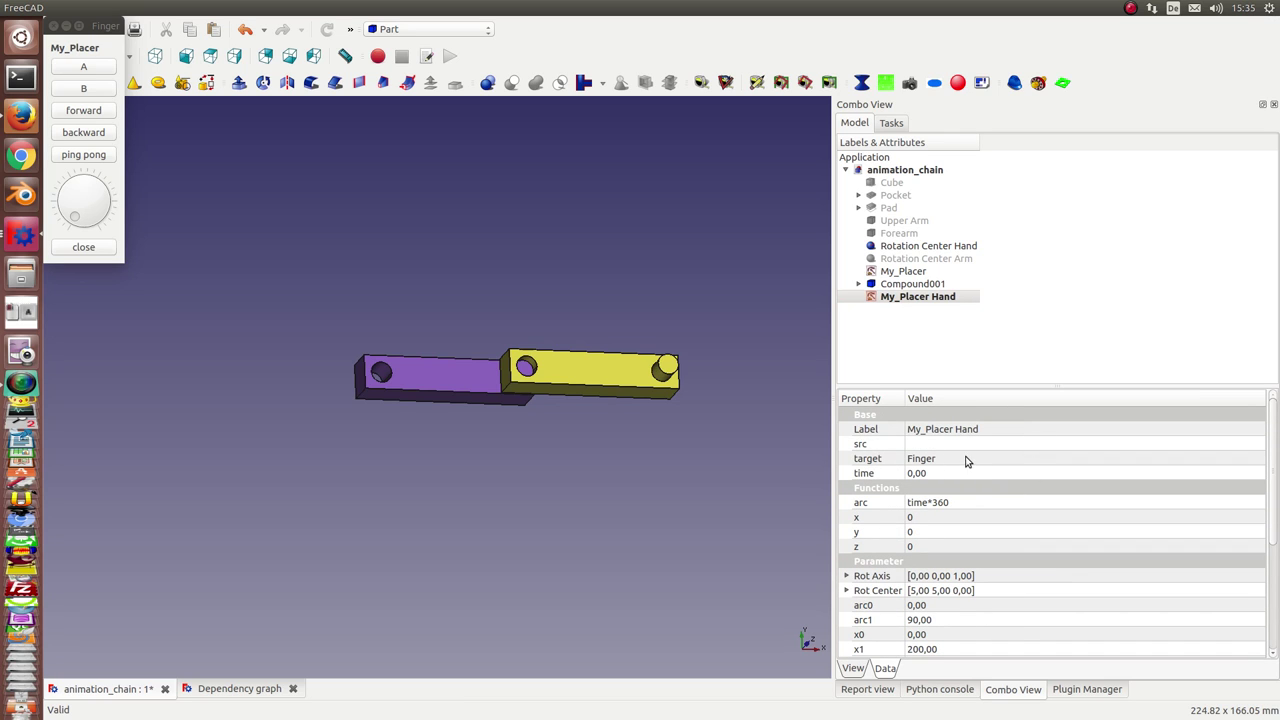
left_click(966, 460)
left_click(968, 460)
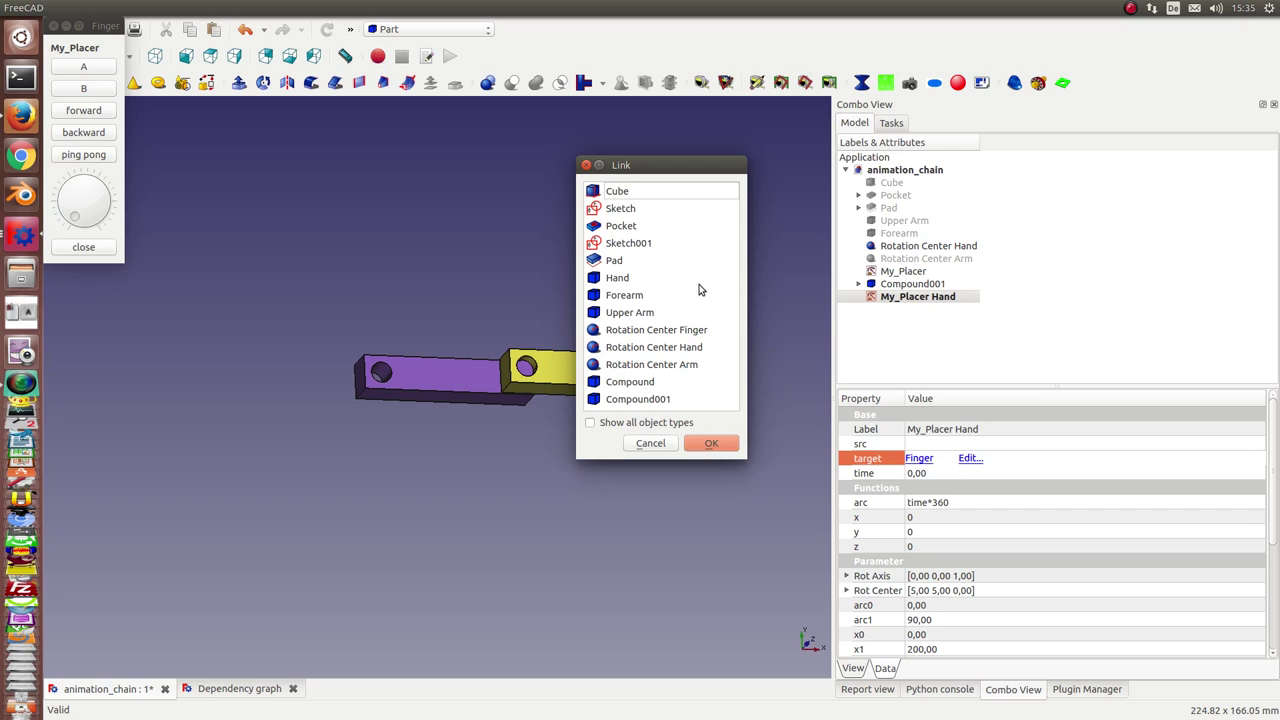
left_click(646, 400)
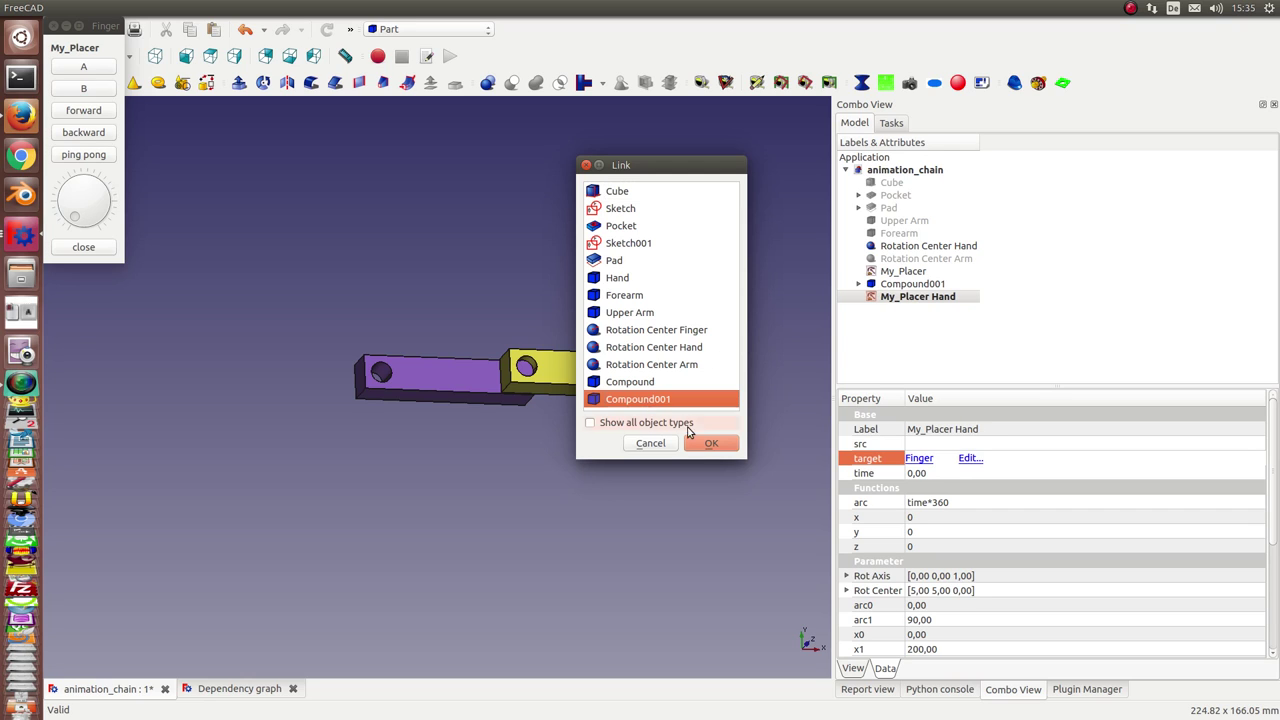
left_click(720, 444)
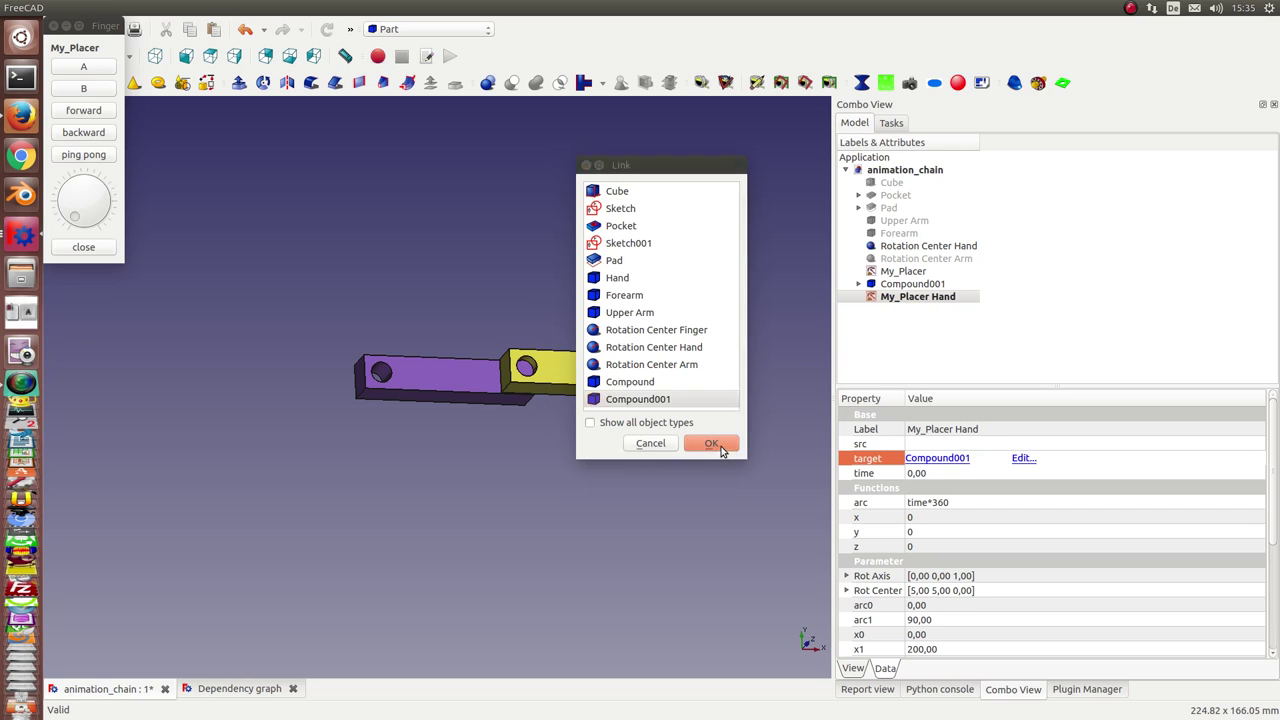
Rename Compound001 to 'Animated Hand', fixing a stray space in the name.
left_click(903, 285)
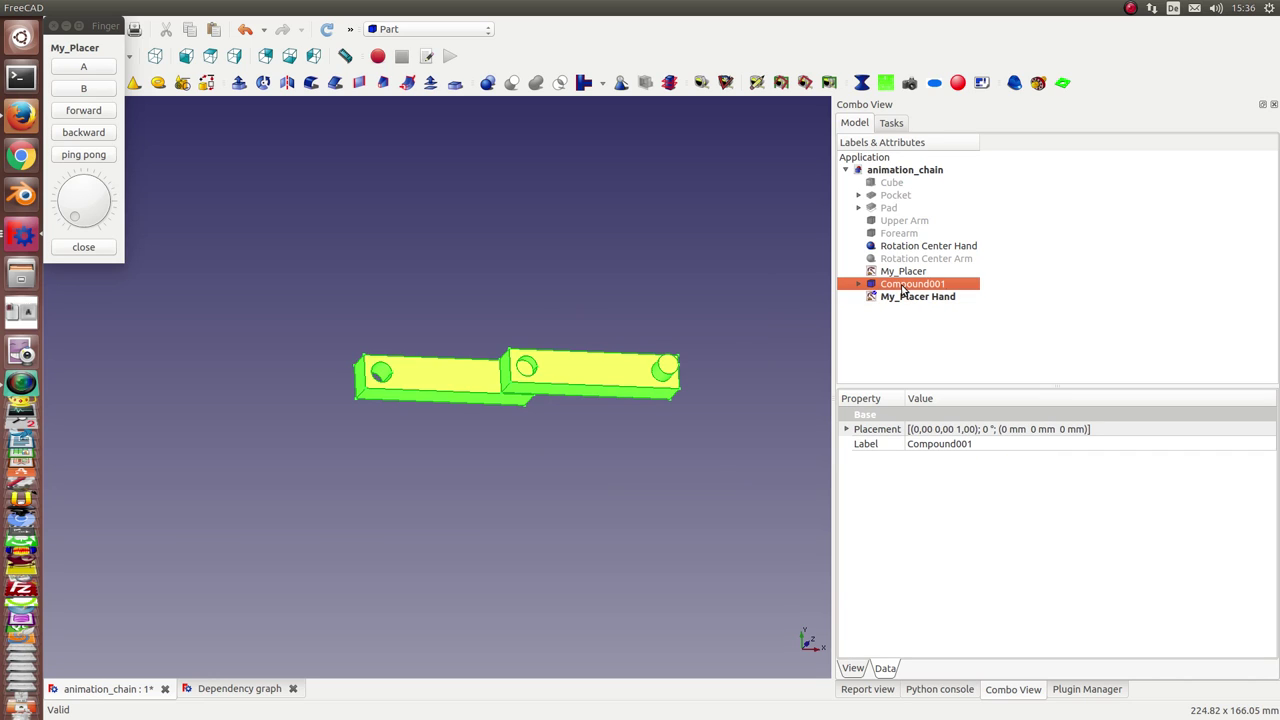
left_click(903, 285)
key("End")
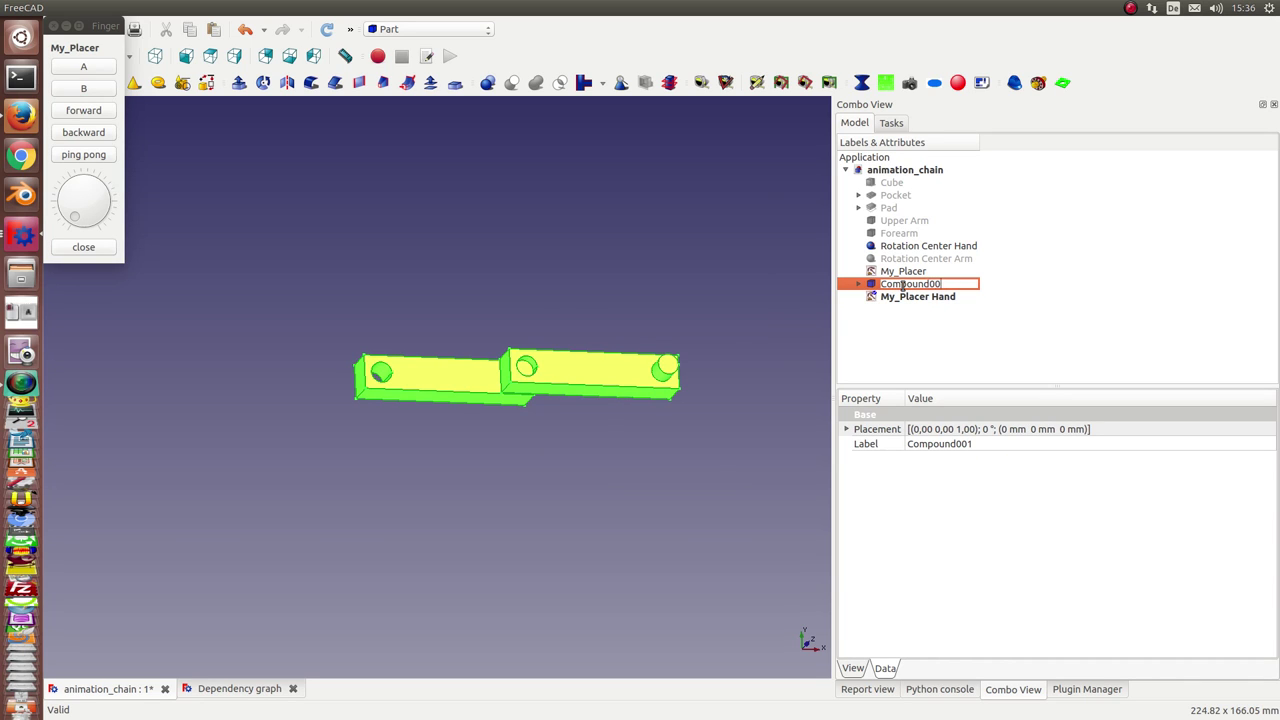
key("BackSpace")
key("BackSpace")
key("BackSpace")
key("BackSpace")
key("BackSpace")
key("BackSpace")
key("Return")
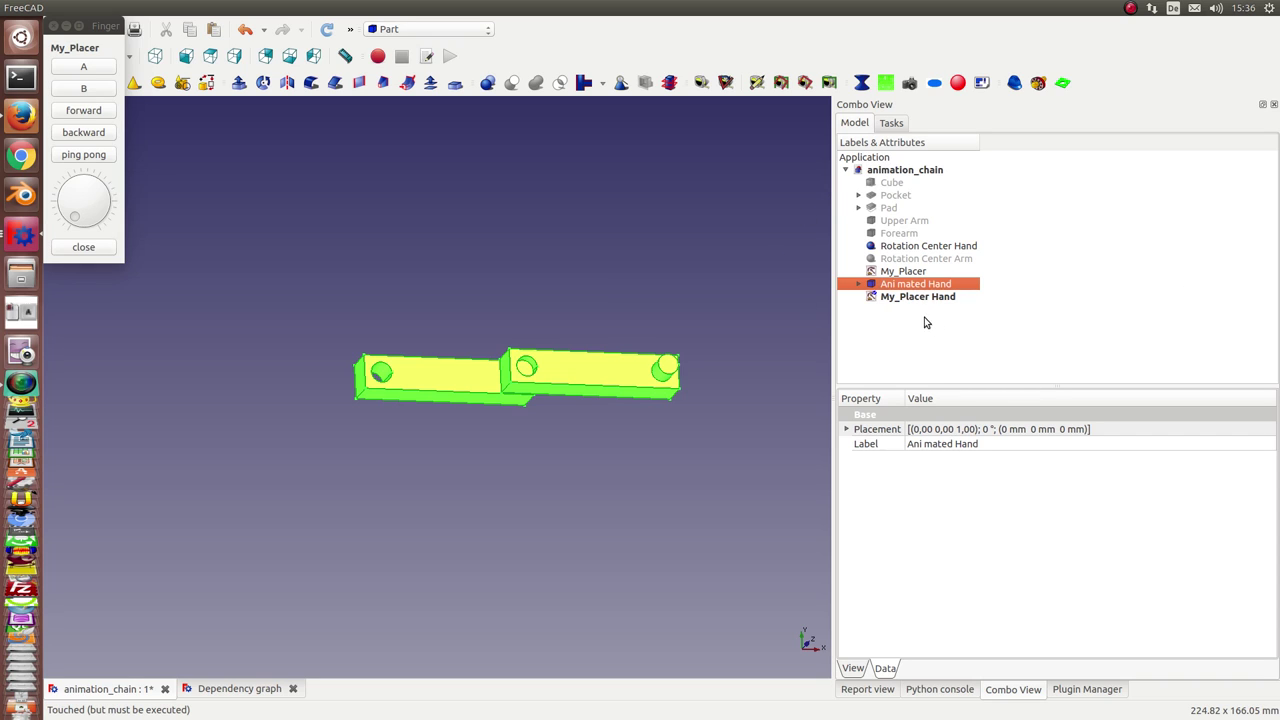
left_click(927, 284)
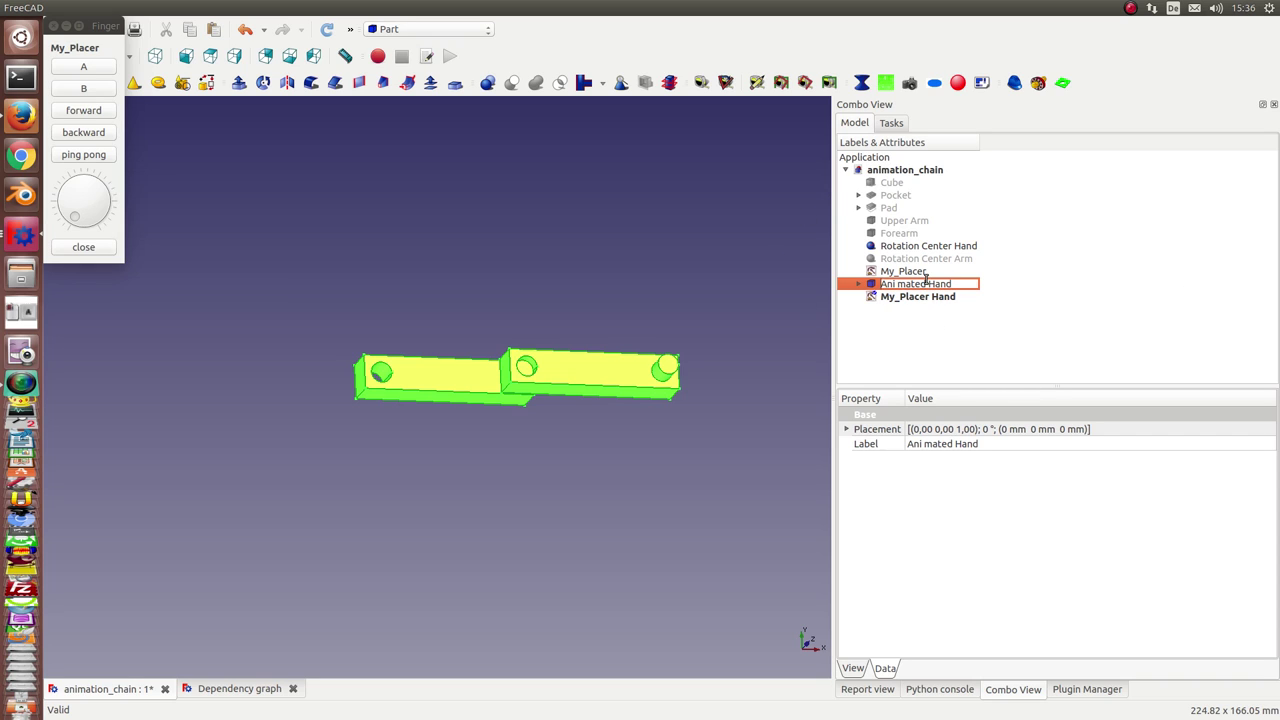
key("BackSpace")
key("Return")
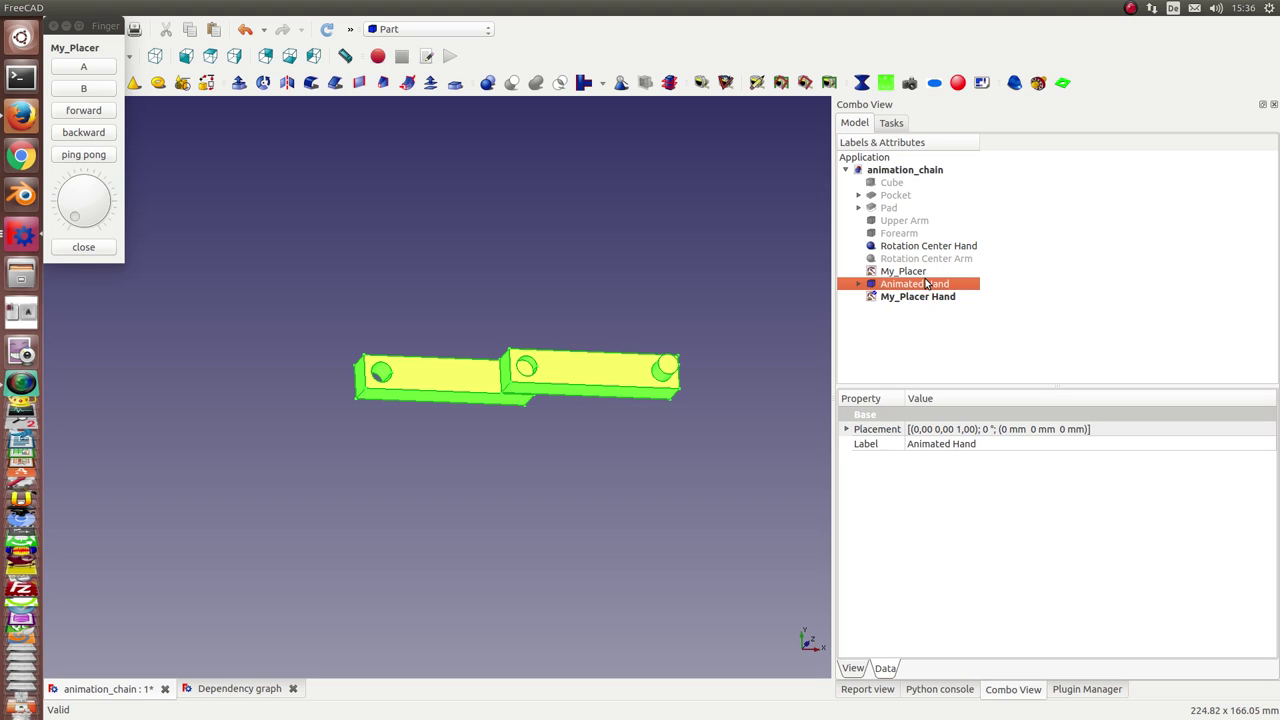
Open the My_Placer Hand controller, preview the hand and finger swing, then reset the hand dial.
double_click(905, 297)
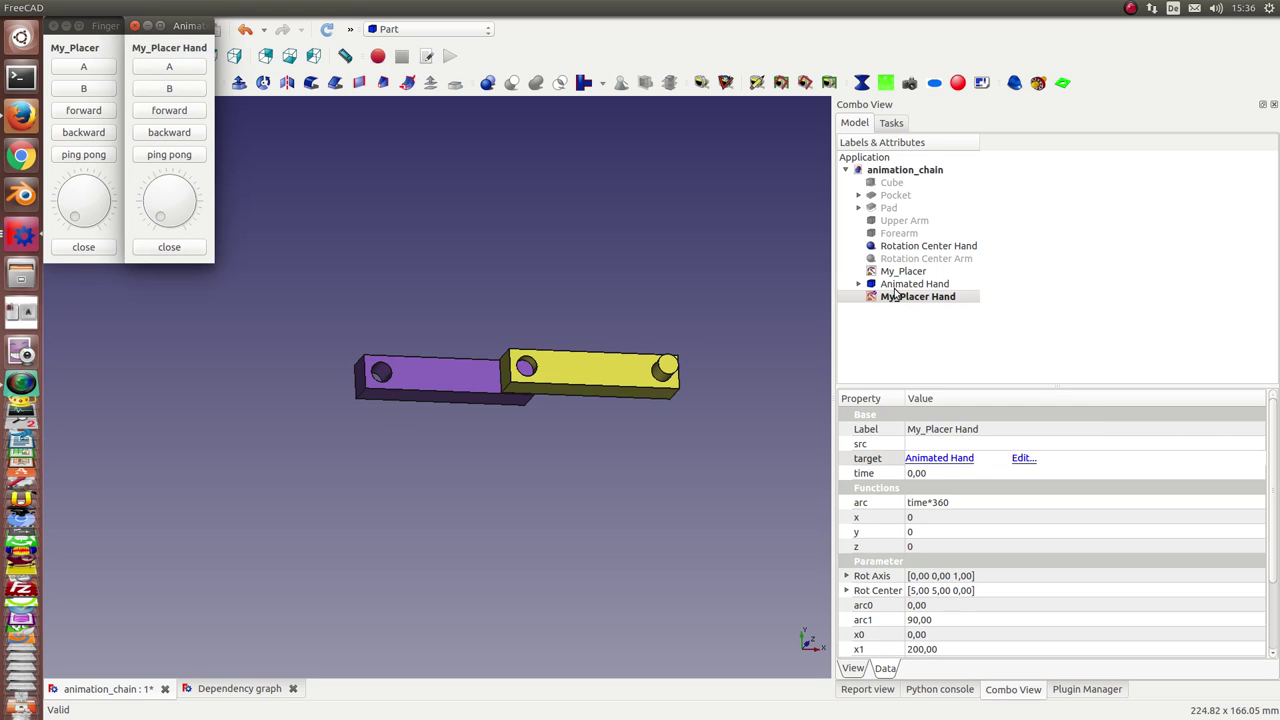
left_click(157, 219)
mouse_move(157, 219)
left_mouse_down()
mouse_move(165, 190)
mouse_move(155, 215)
mouse_move(162, 203)
left_mouse_up()
mouse_move(77, 220)
left_mouse_down()
mouse_move(88, 186)
mouse_move(63, 197)
mouse_move(77, 236)
left_mouse_up()
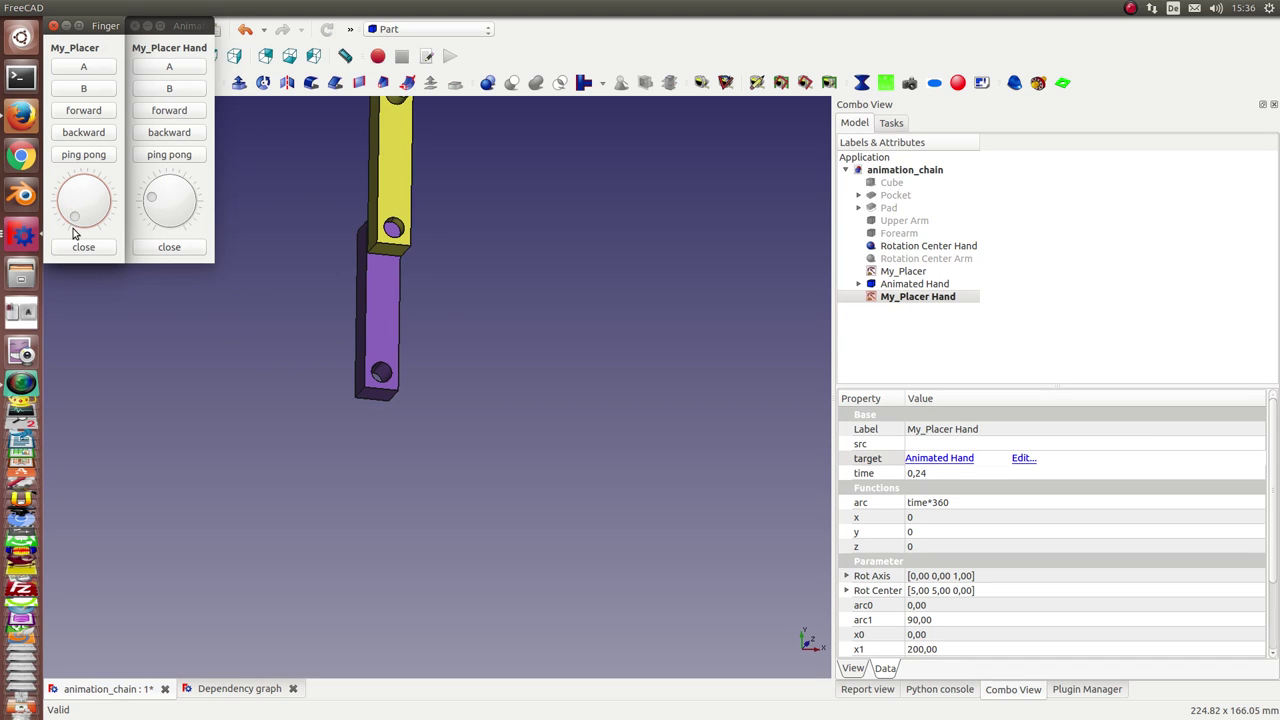
left_click_drag(151, 201, 159, 226)
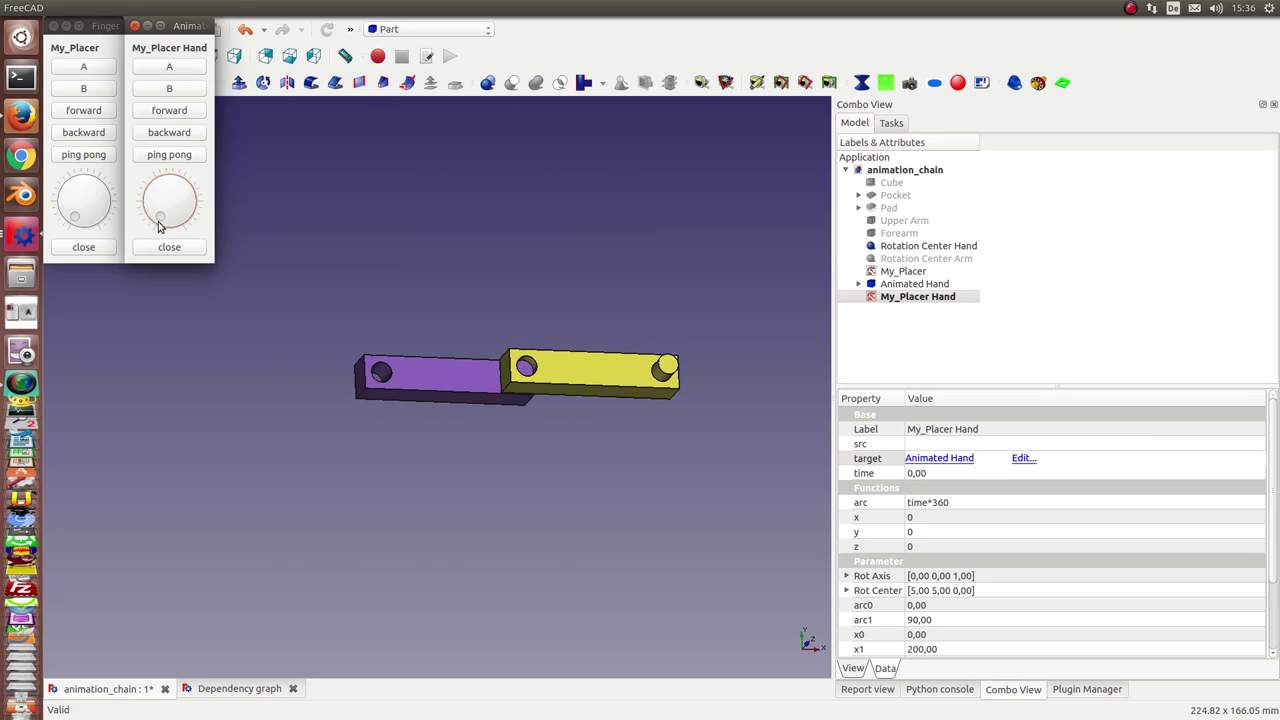
left_click(909, 288)
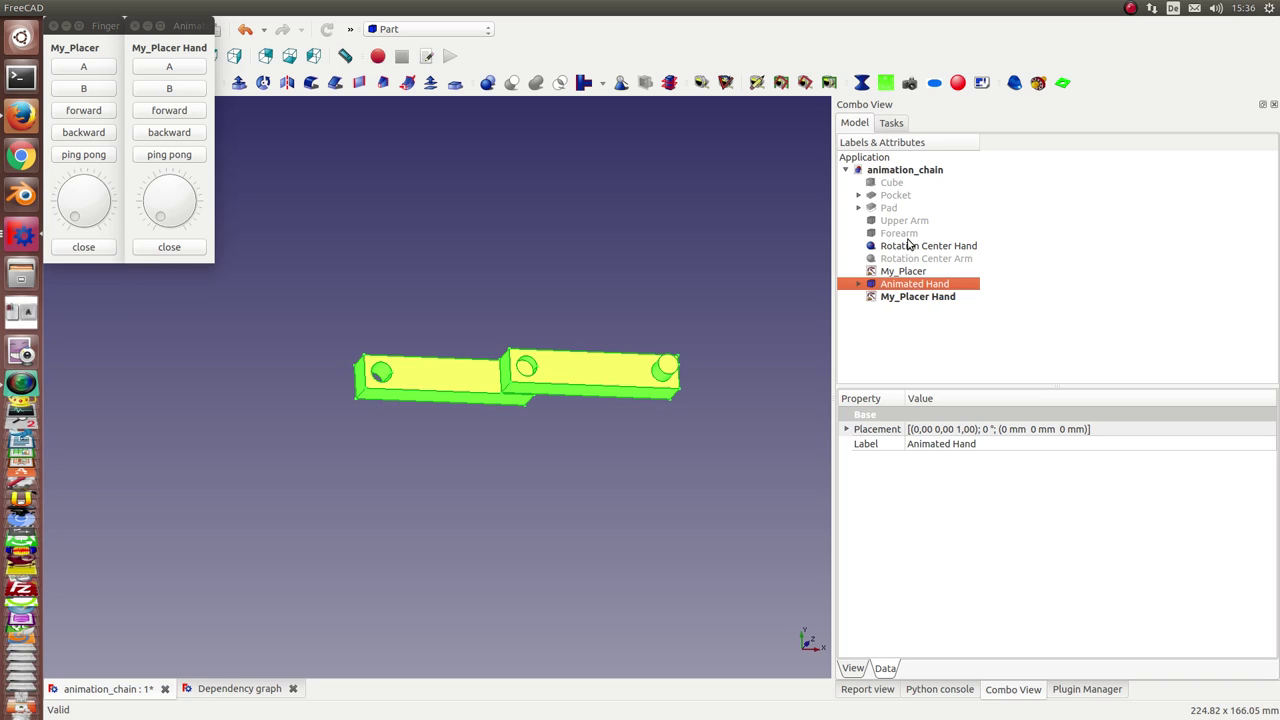
Move the My_Placer Hand and My_Placer controller windows out of the way.
left_click(910, 247, "ctrl")
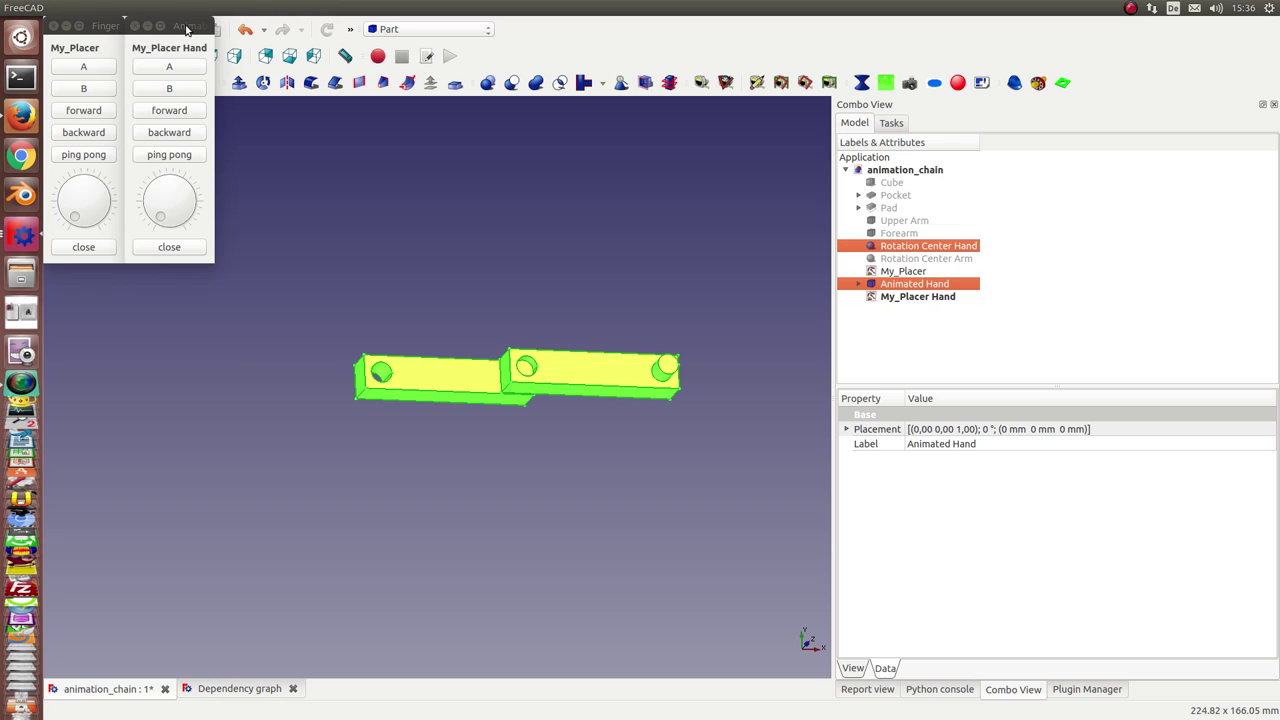
left_click_drag(186, 30, 103, 388)
left_click_drag(103, 35, 231, 385)
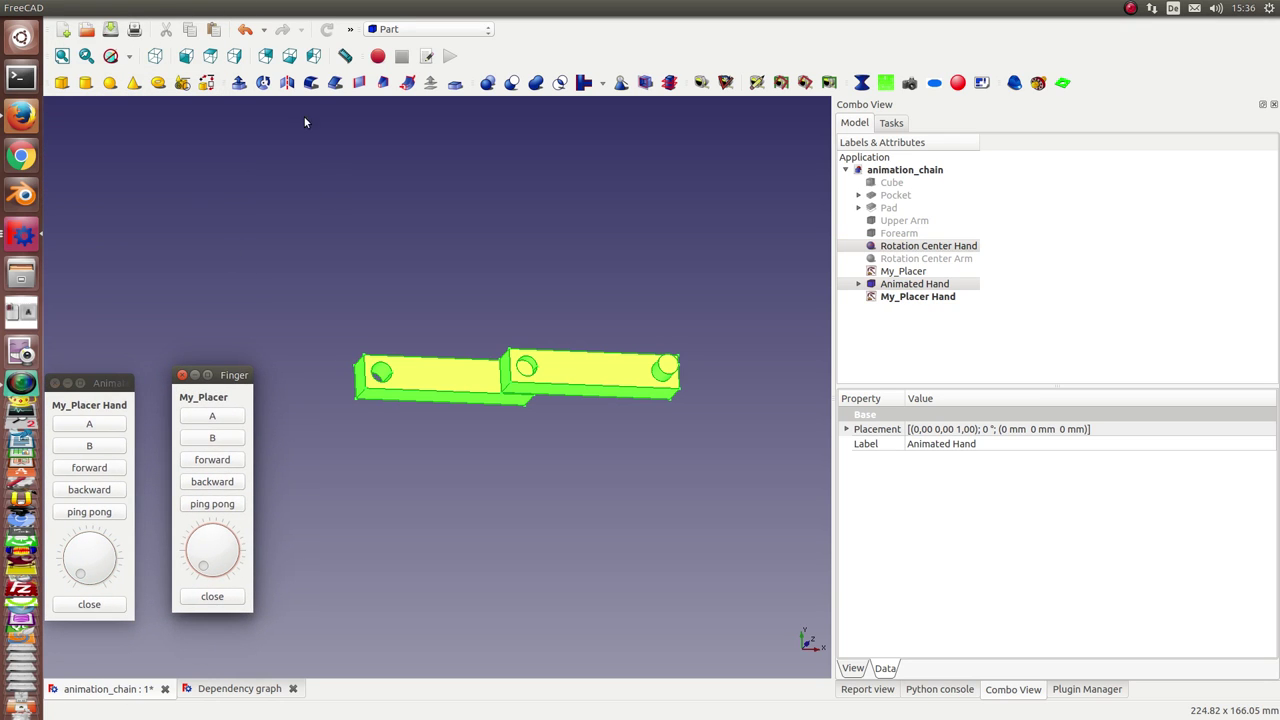
left_click(330, 196)
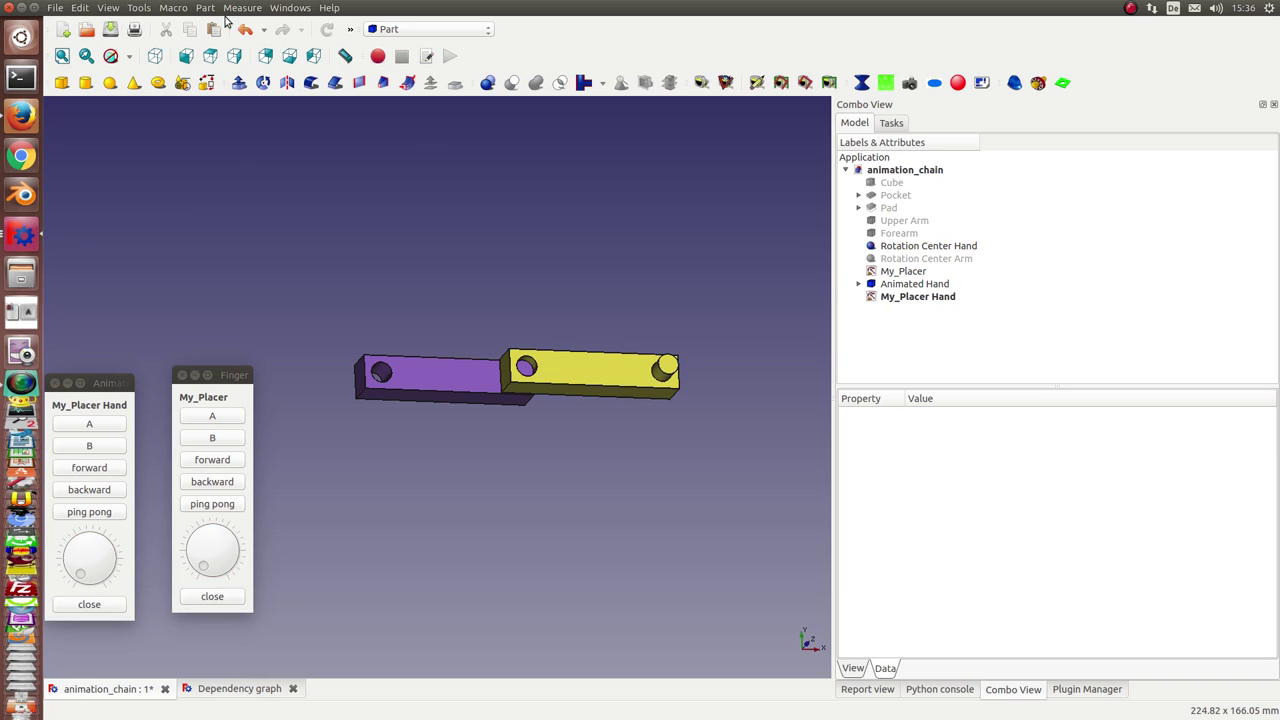
Make Animated Hand and Rotation Center Hand into Compound002 and expand its contents.
left_click(920, 284)
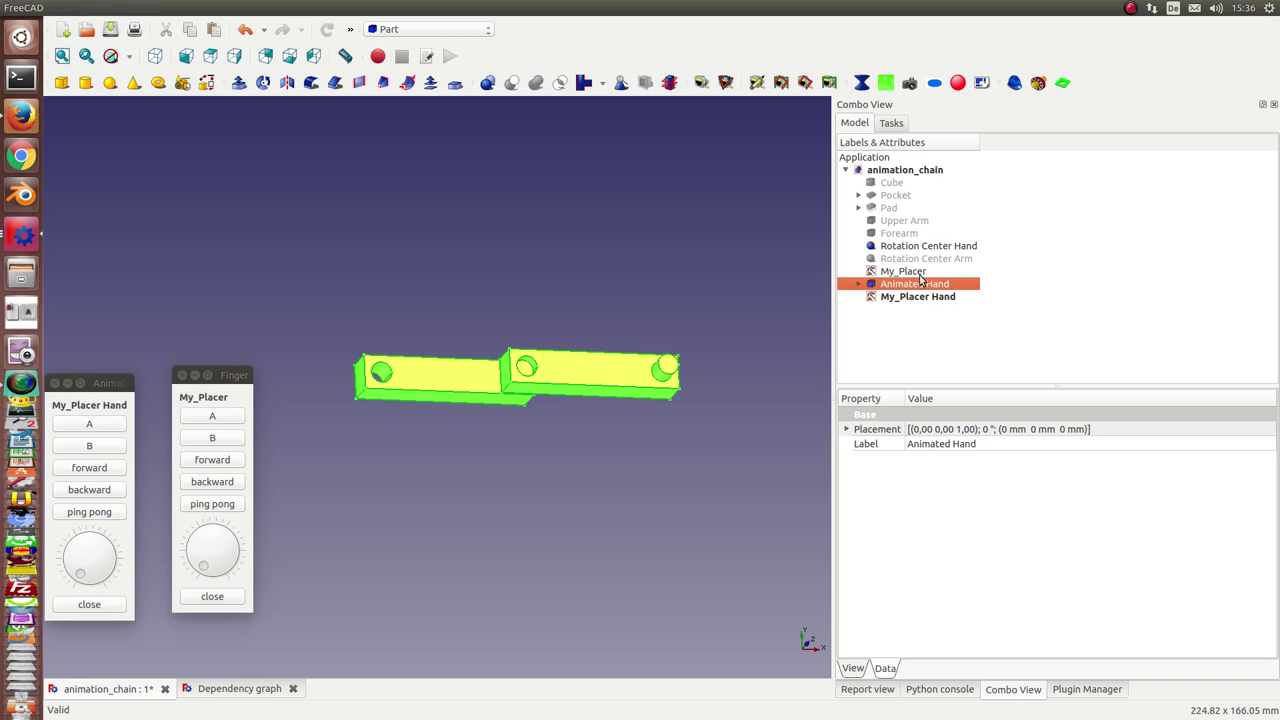
left_click(909, 246, "ctrl")
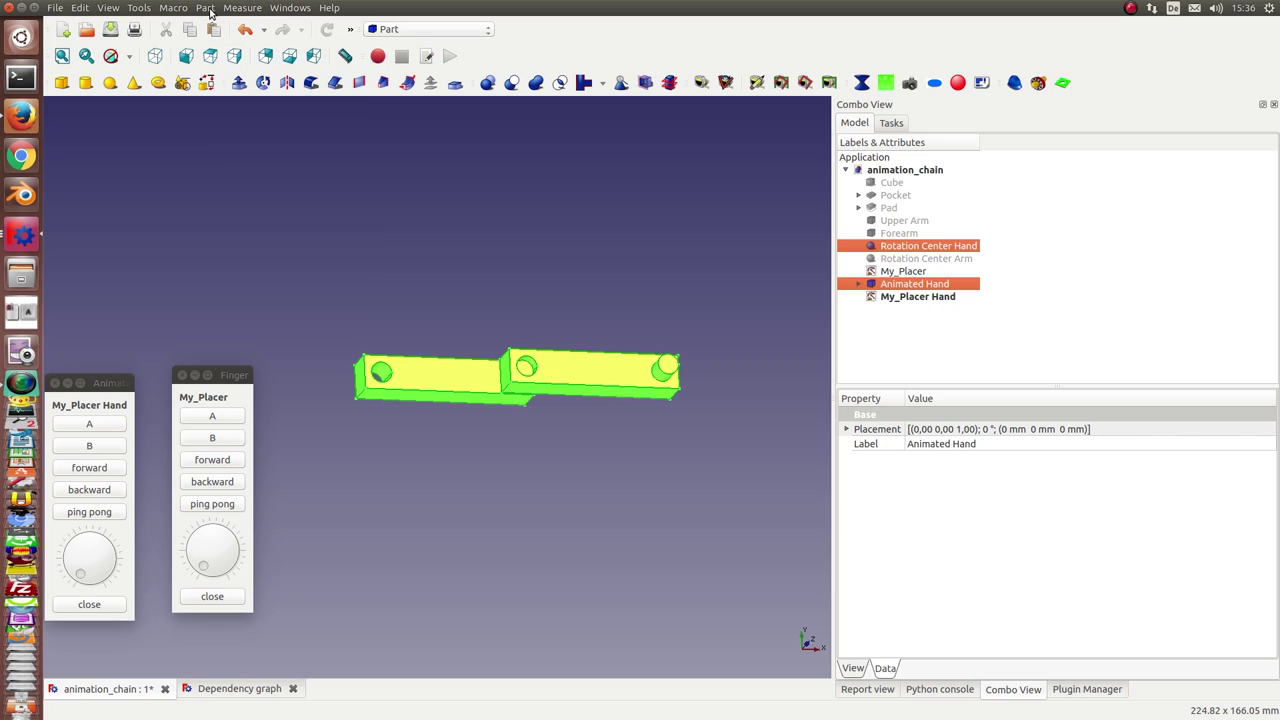
left_click(206, 8)
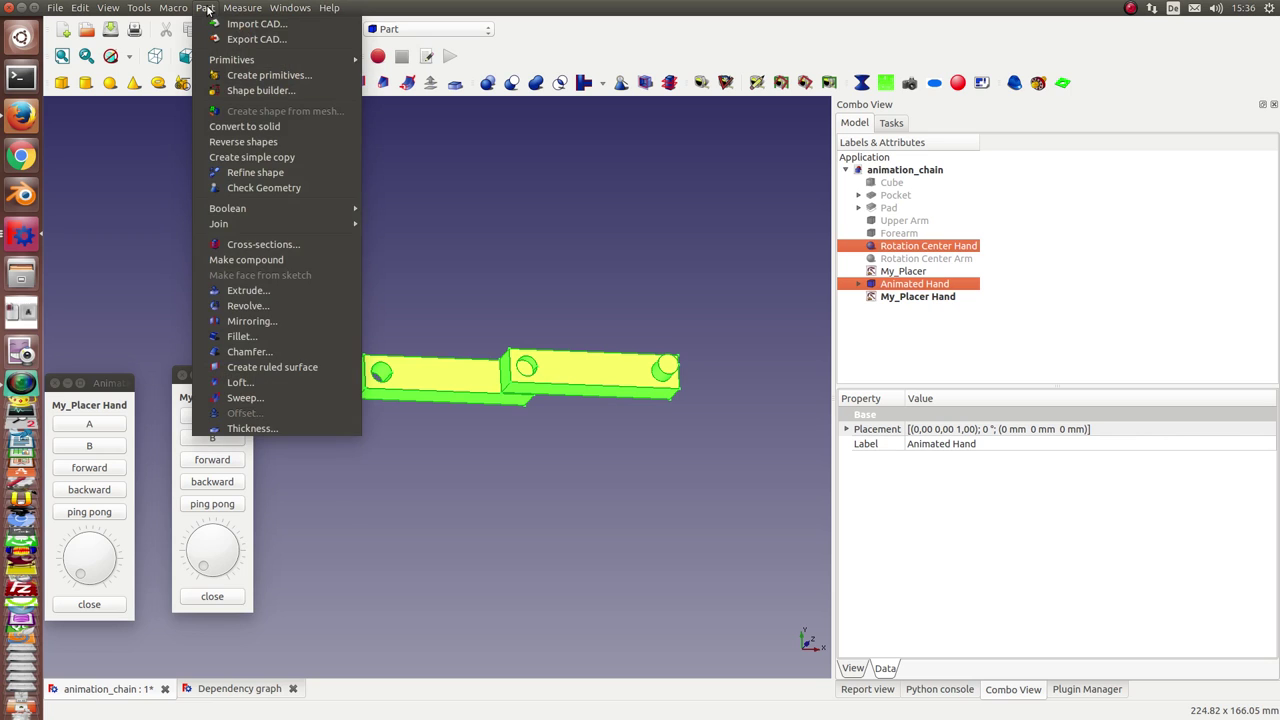
left_click(232, 262)
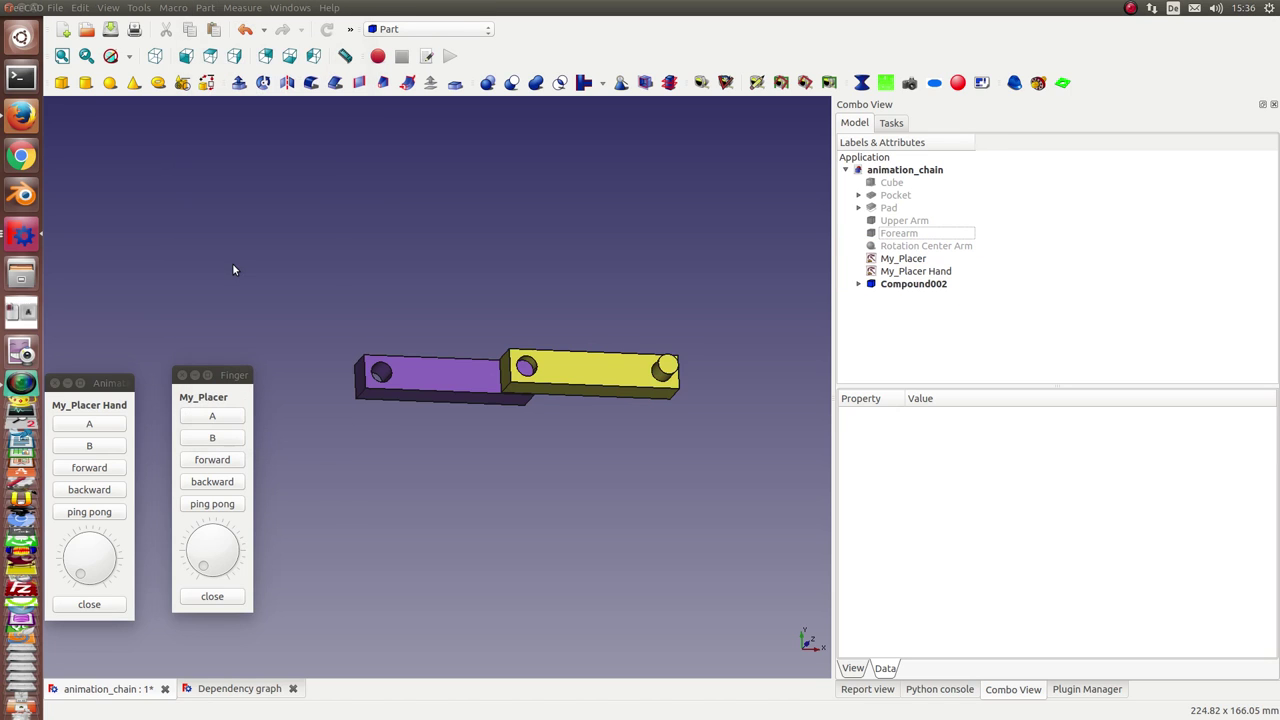
left_click(894, 286)
left_click(858, 284)
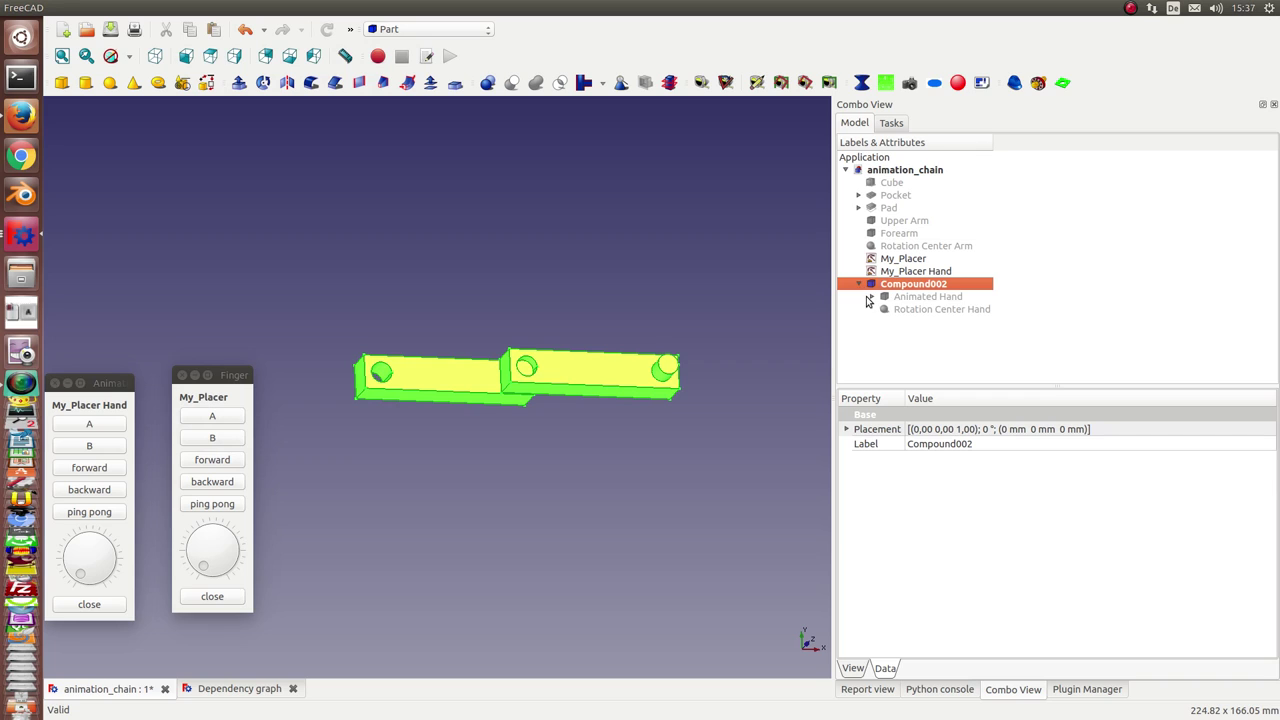
left_click(870, 297)
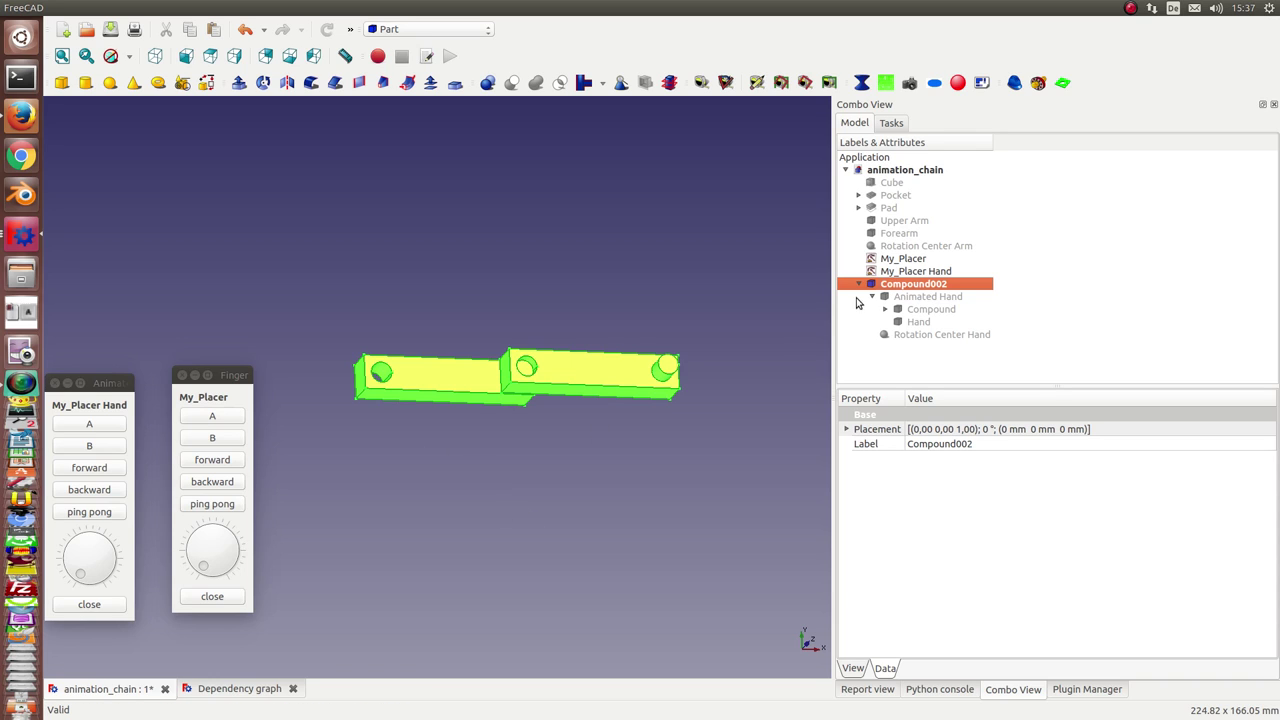
Set Compound002's placement position to x 40 mm and z 12 mm.
left_click(899, 234)
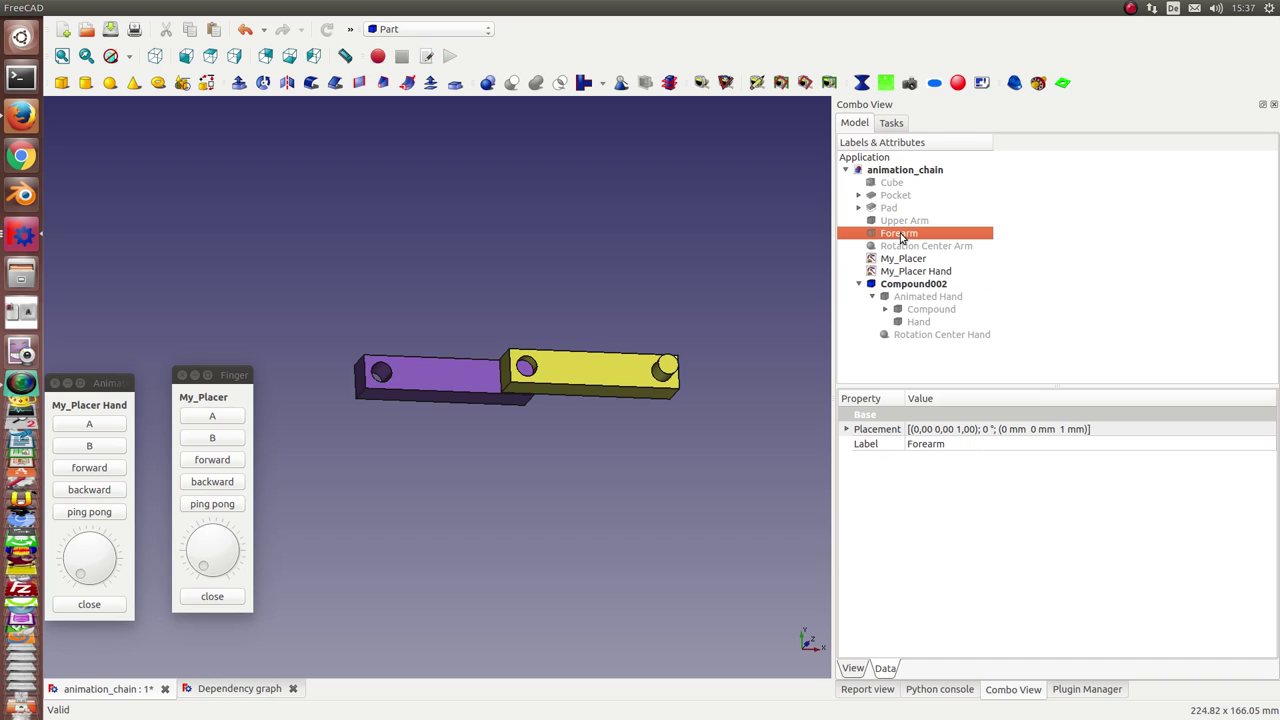
left_click(918, 285)
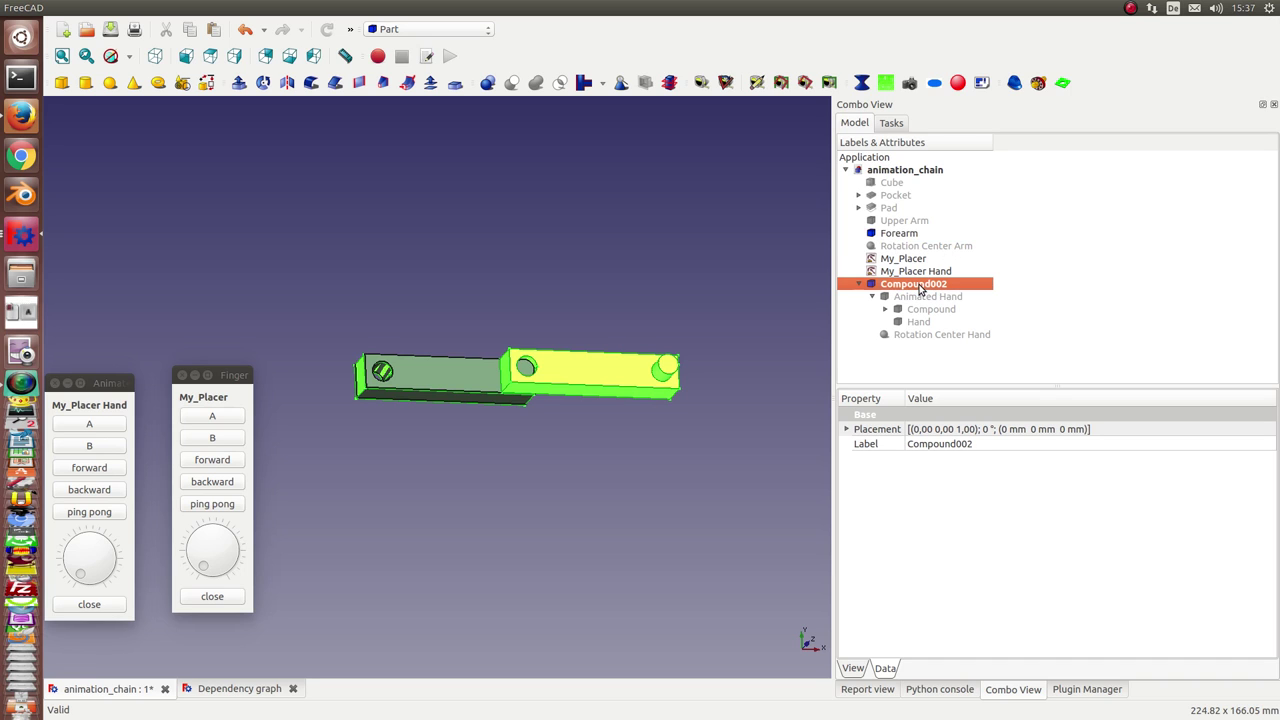
left_click(846, 429)
left_click(860, 473)
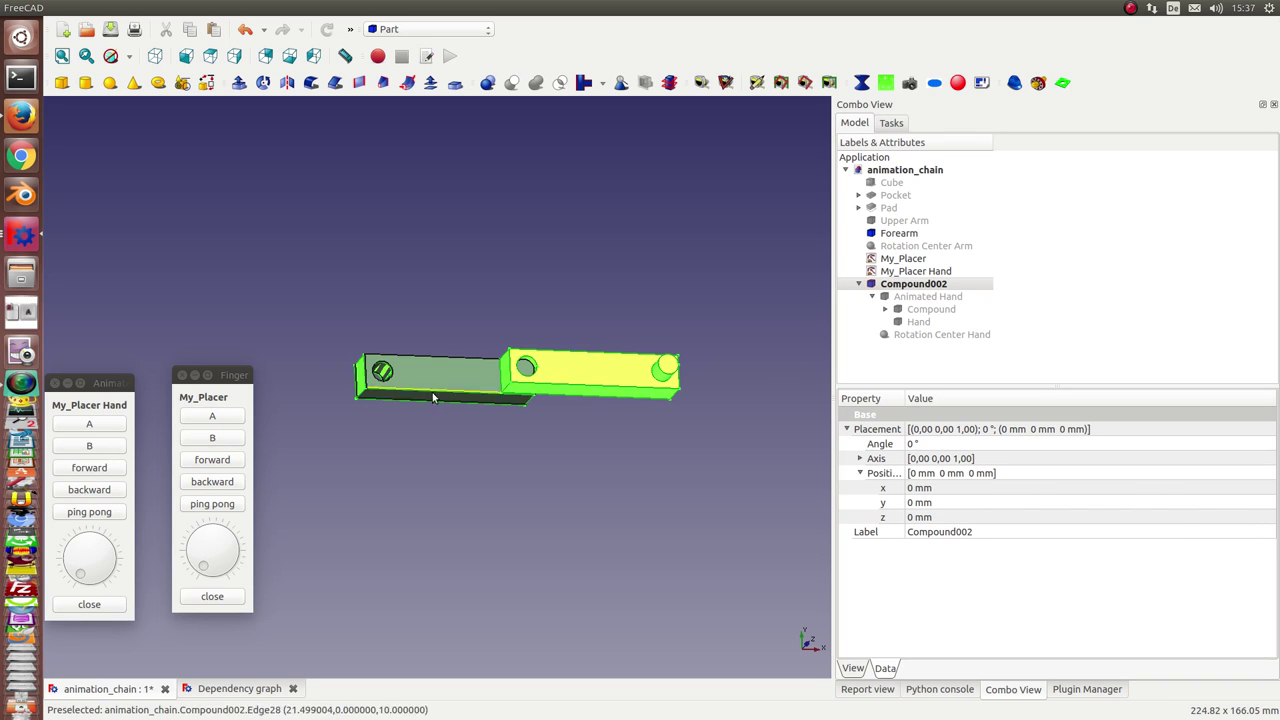
left_click(945, 488)
scroll(945, 488, "up", 20)
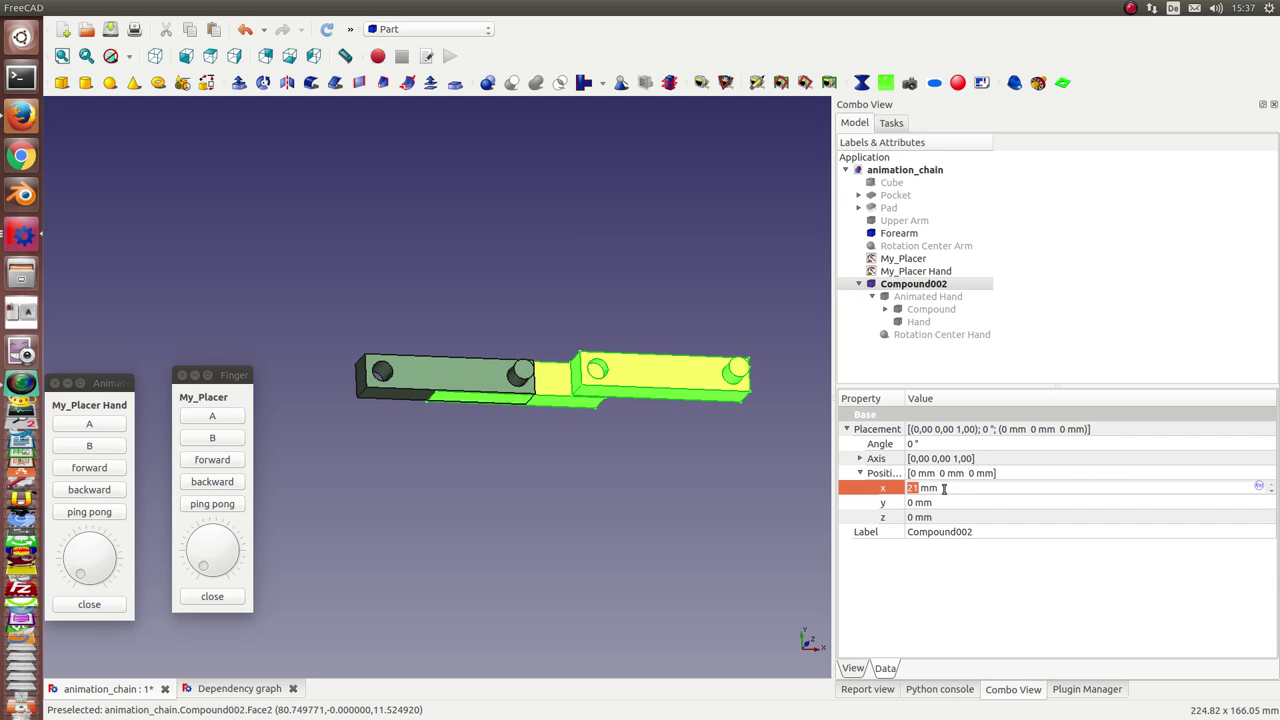
scroll(944, 488, "up", 5)
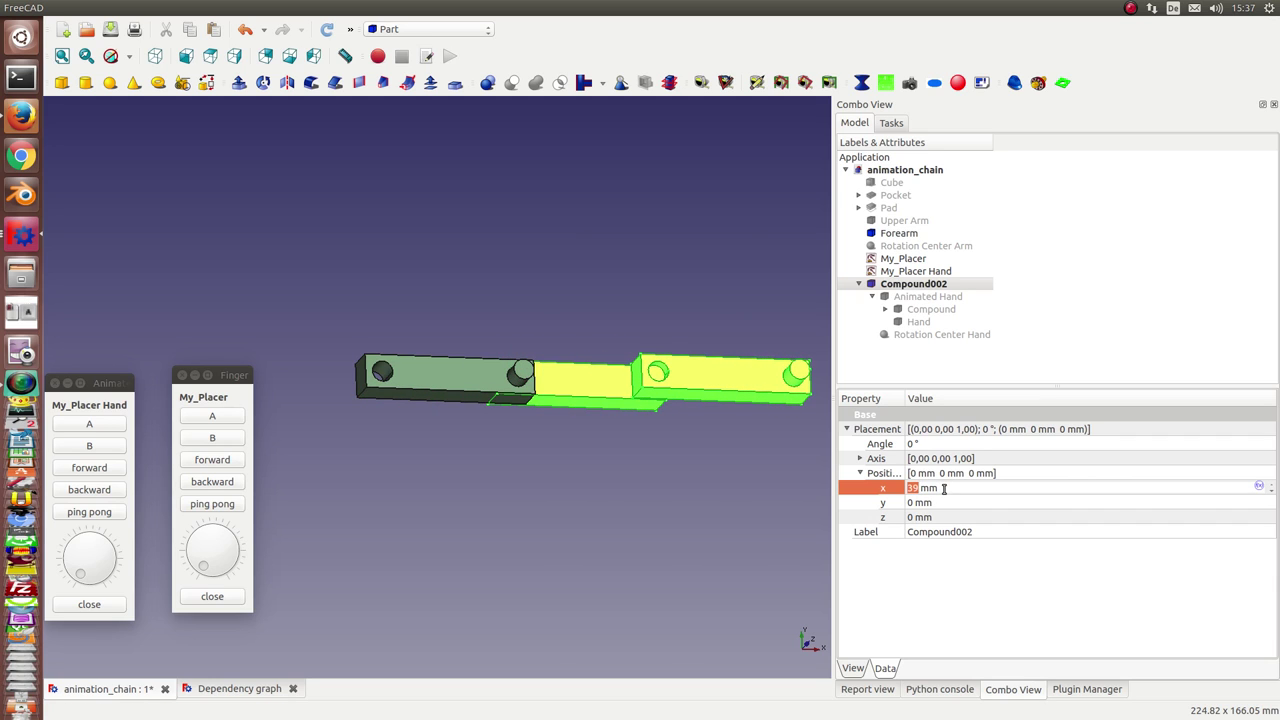
scroll(944, 488, "up", 1)
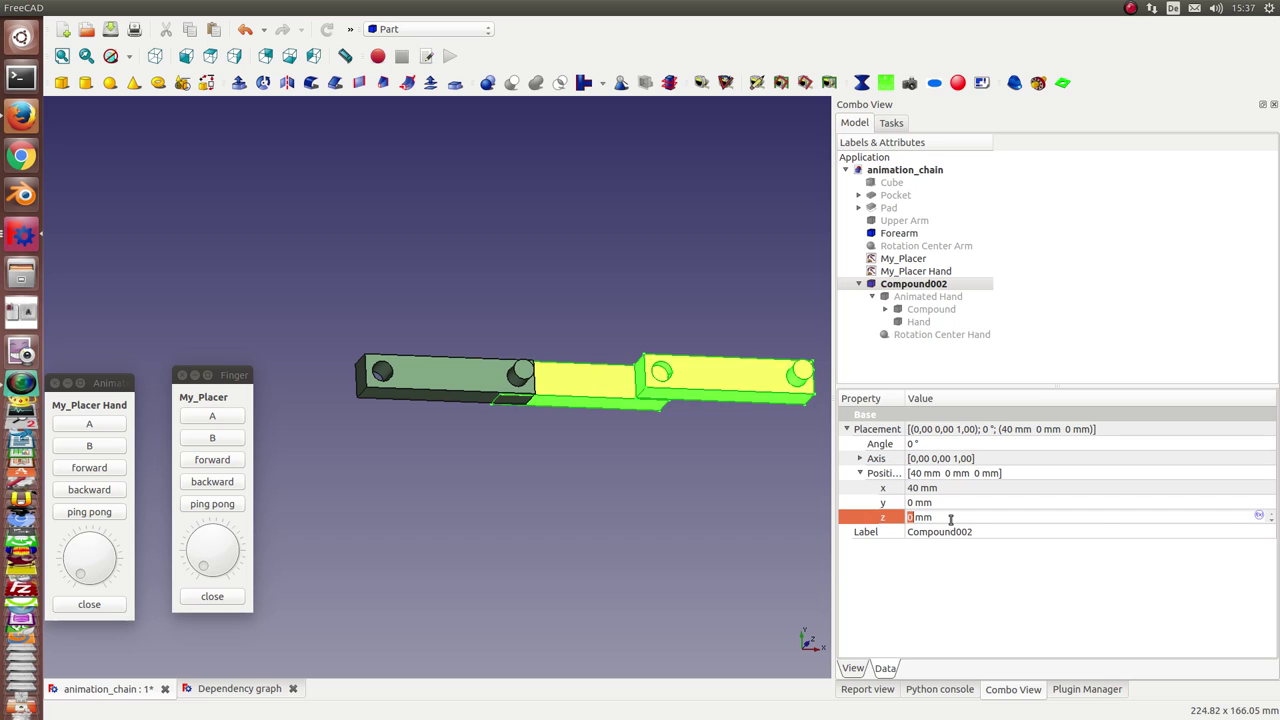
scroll(950, 519, "up", 12)
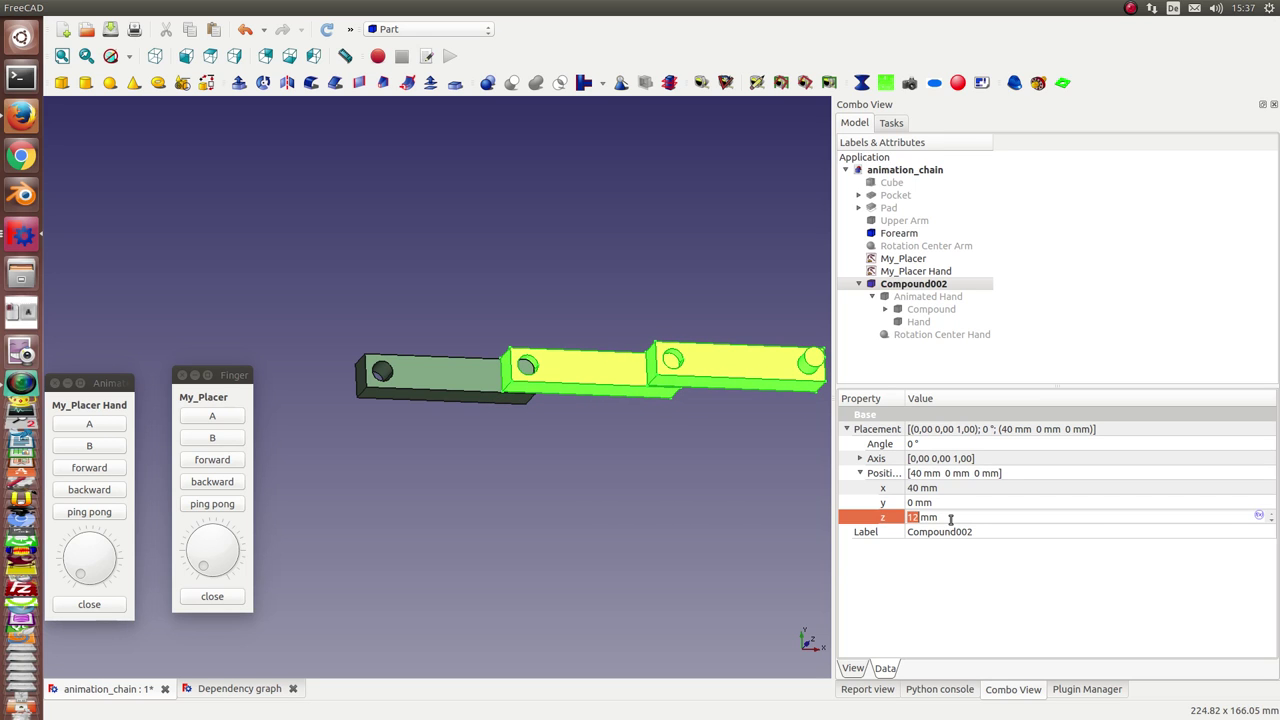
scroll(950, 519, "down", 1)
Orbit between top, isometric and side views to check the hand sits on the forearm's end.
middle_click_drag(648, 513, 631, 380)
key("2")
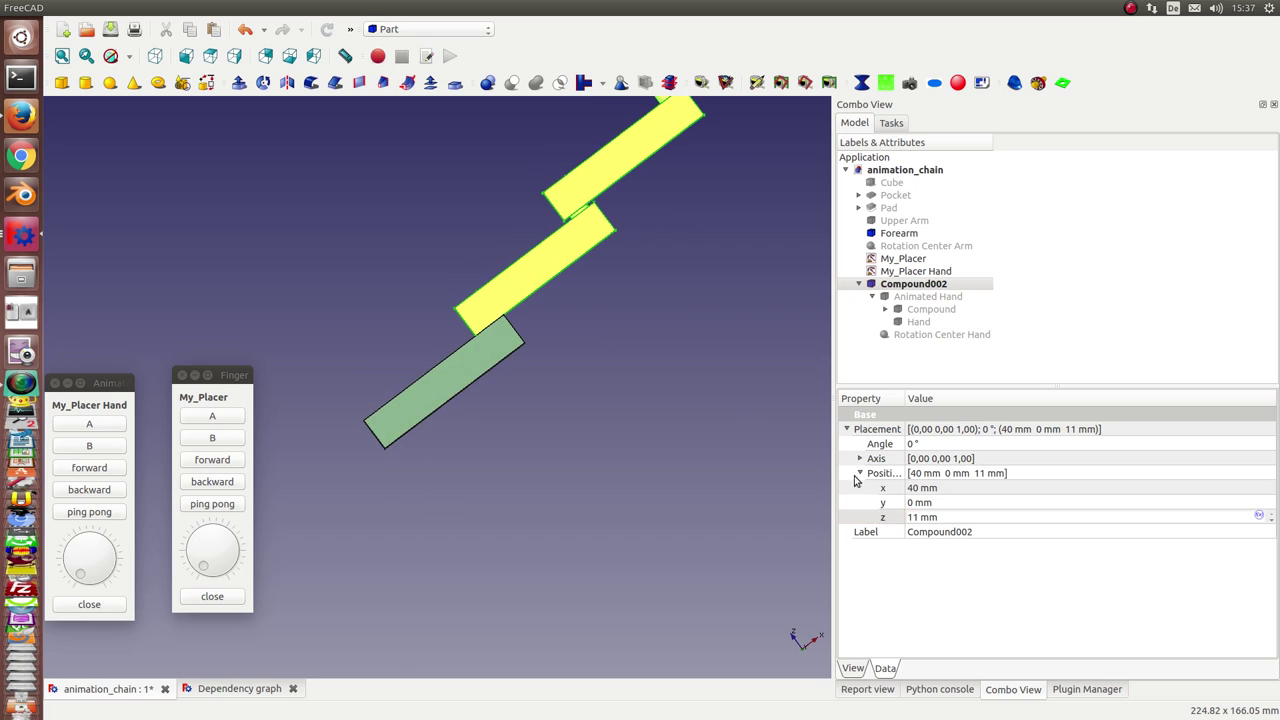
scroll(944, 516, "up", 1)
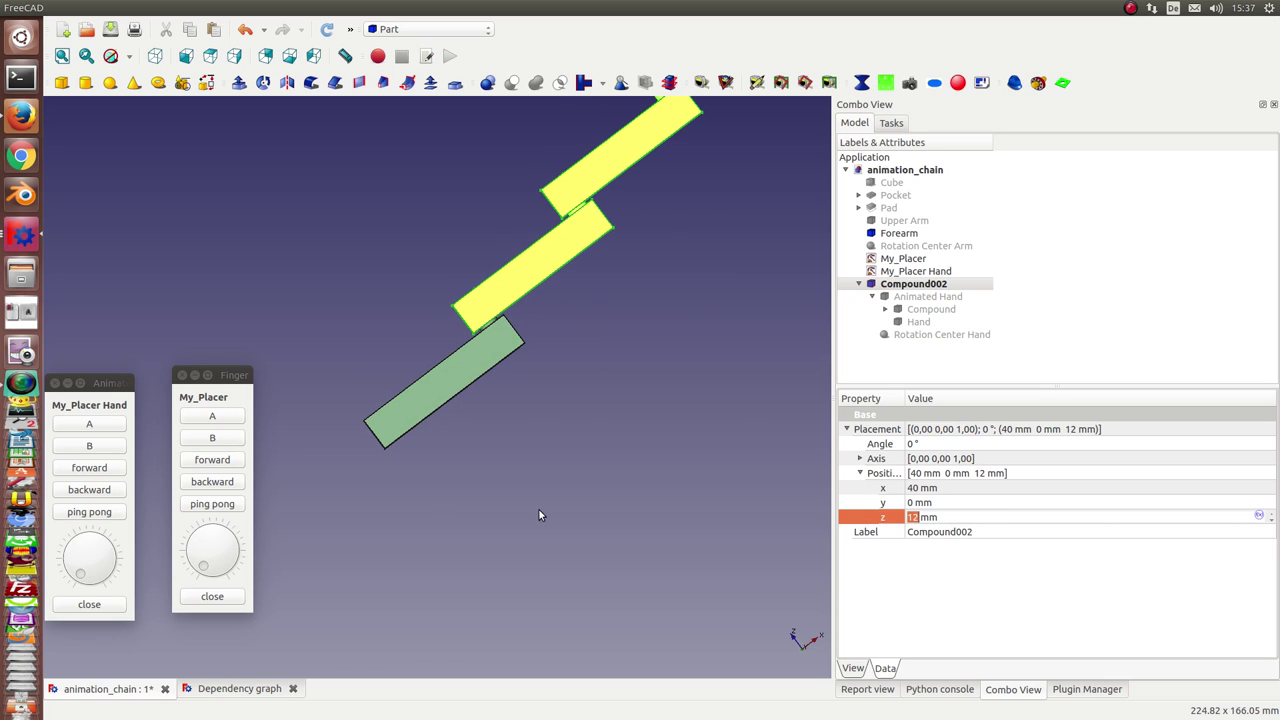
key("0")
middle_click_drag(456, 474, 491, 513)
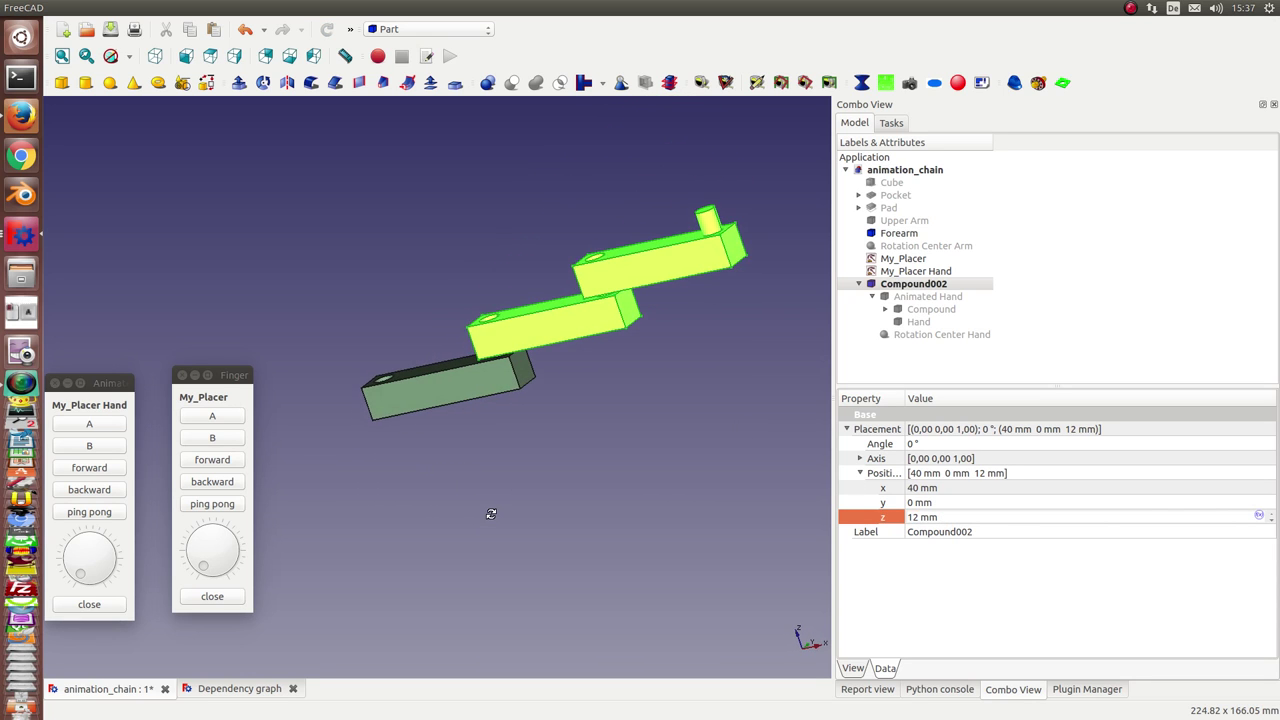
middle_click_drag(437, 383, 477, 189)
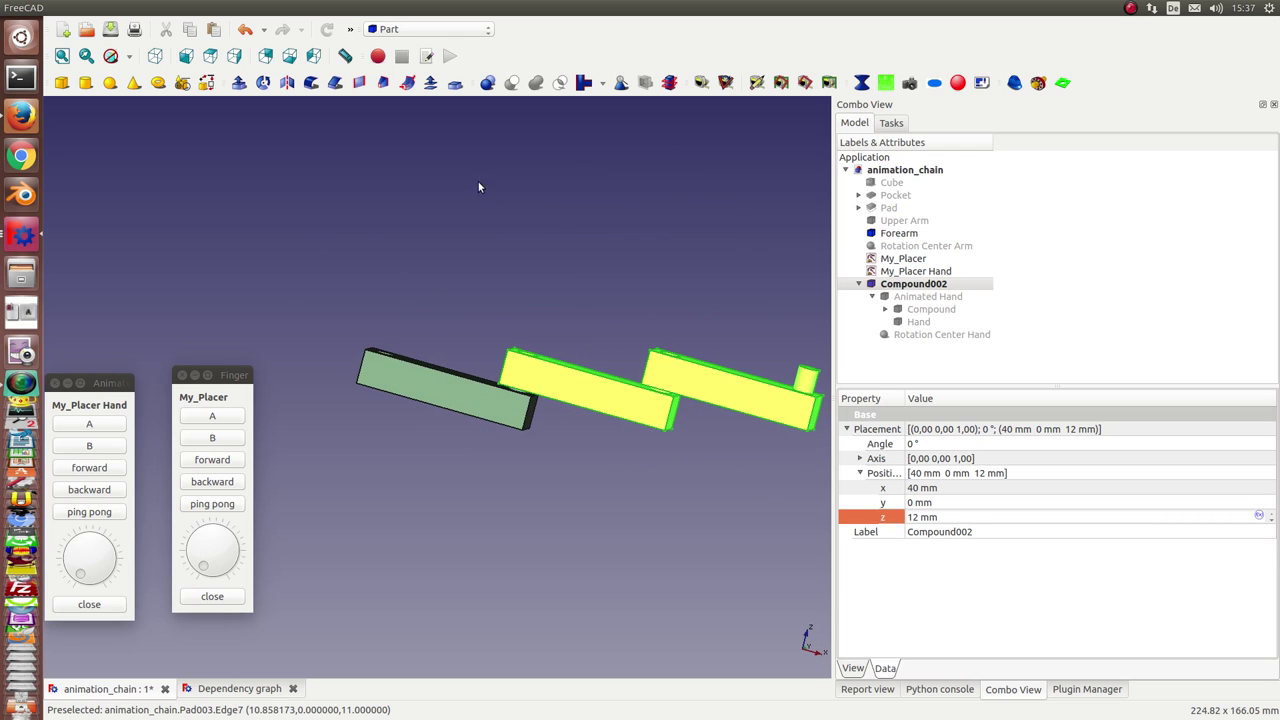
Combine Compound002 and Forearm into Compound003 and expand it to show Compound002 inside.
left_click(904, 286)
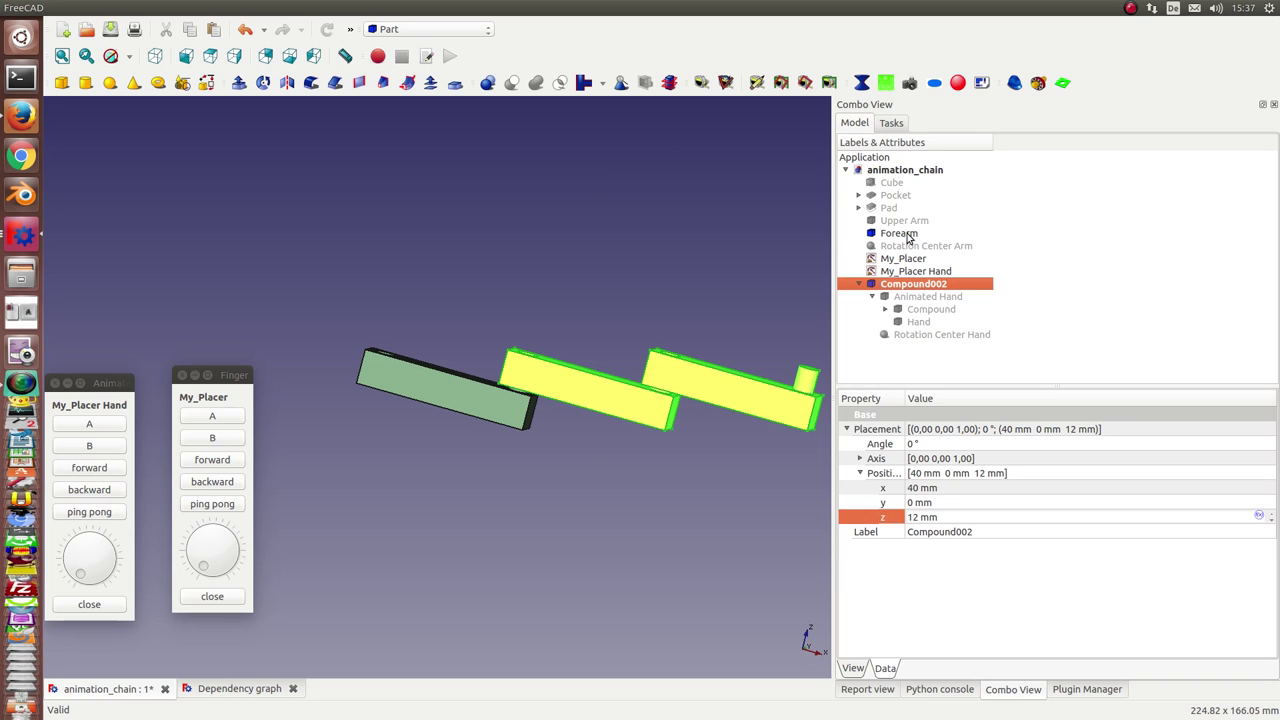
left_click(898, 233, "ctrl")
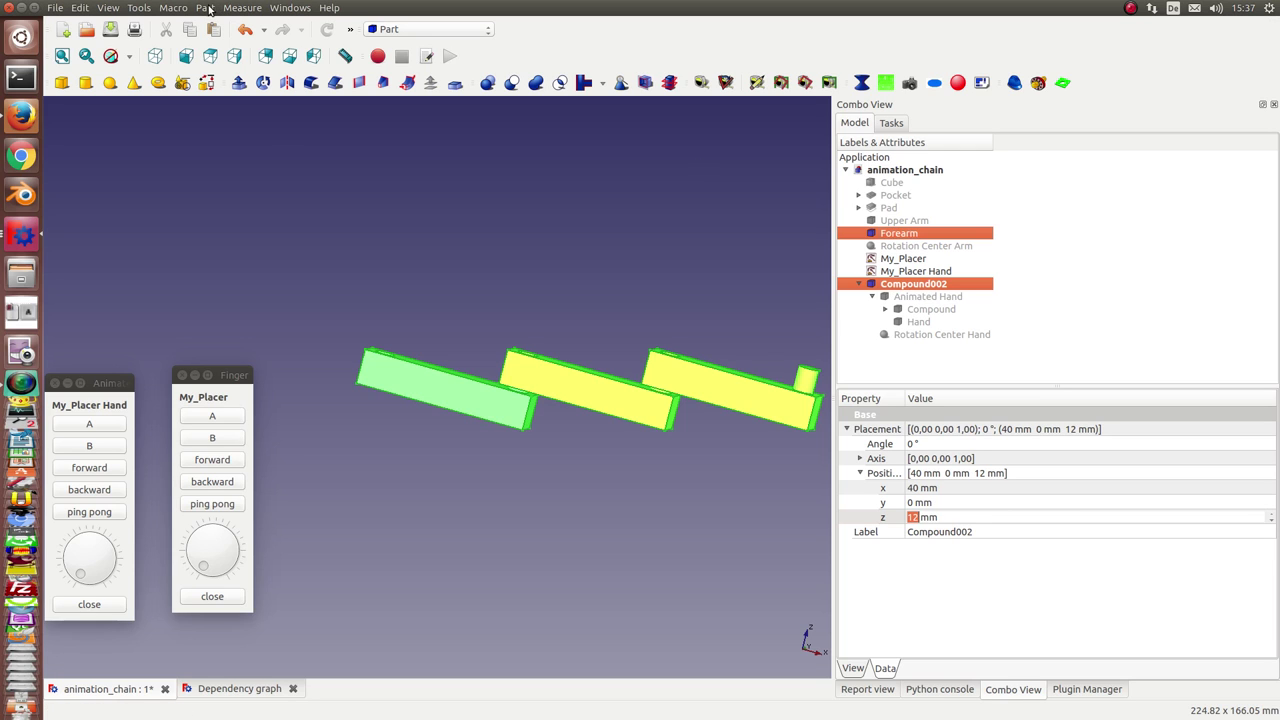
left_click(207, 8)
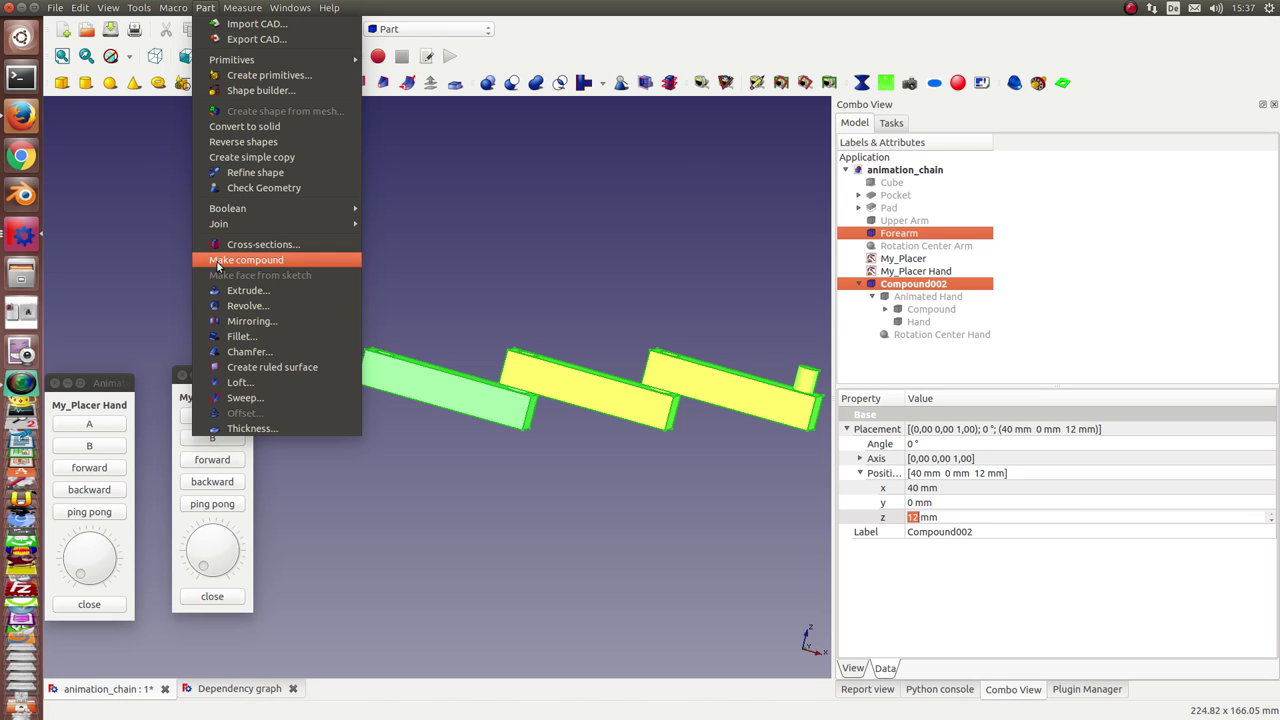
left_click(219, 262)
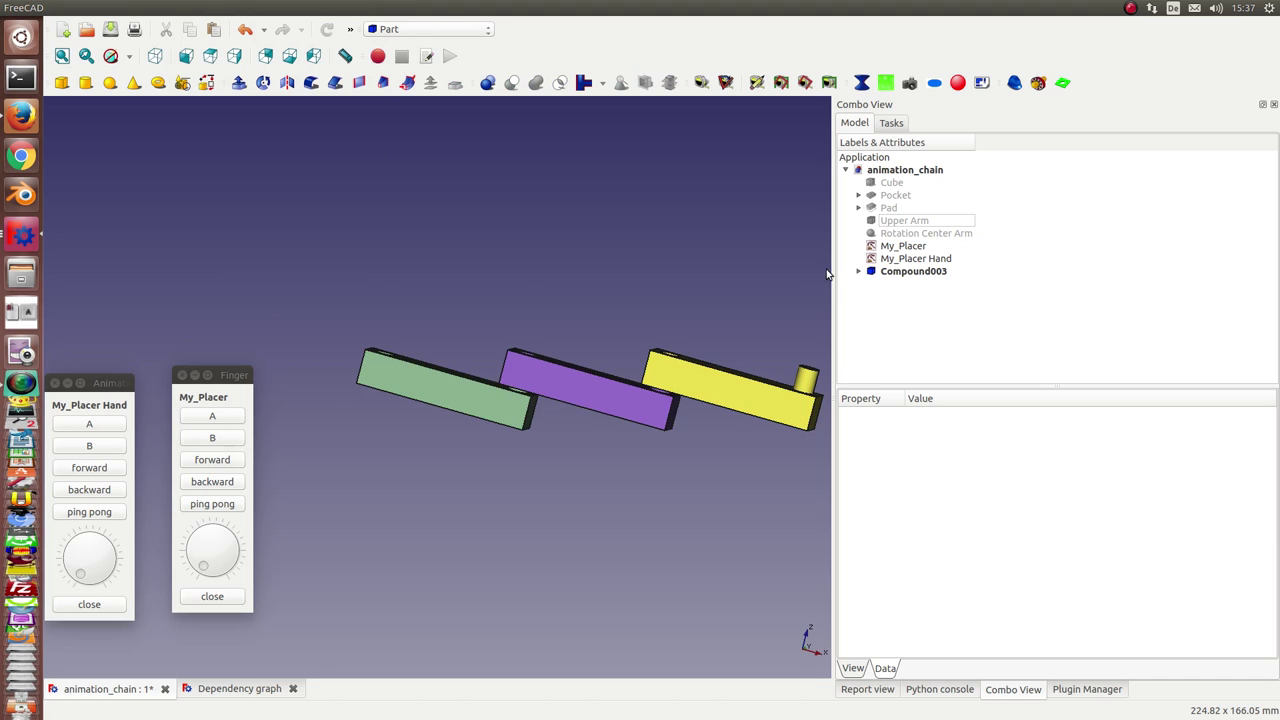
left_click(858, 271)
left_click(873, 285)
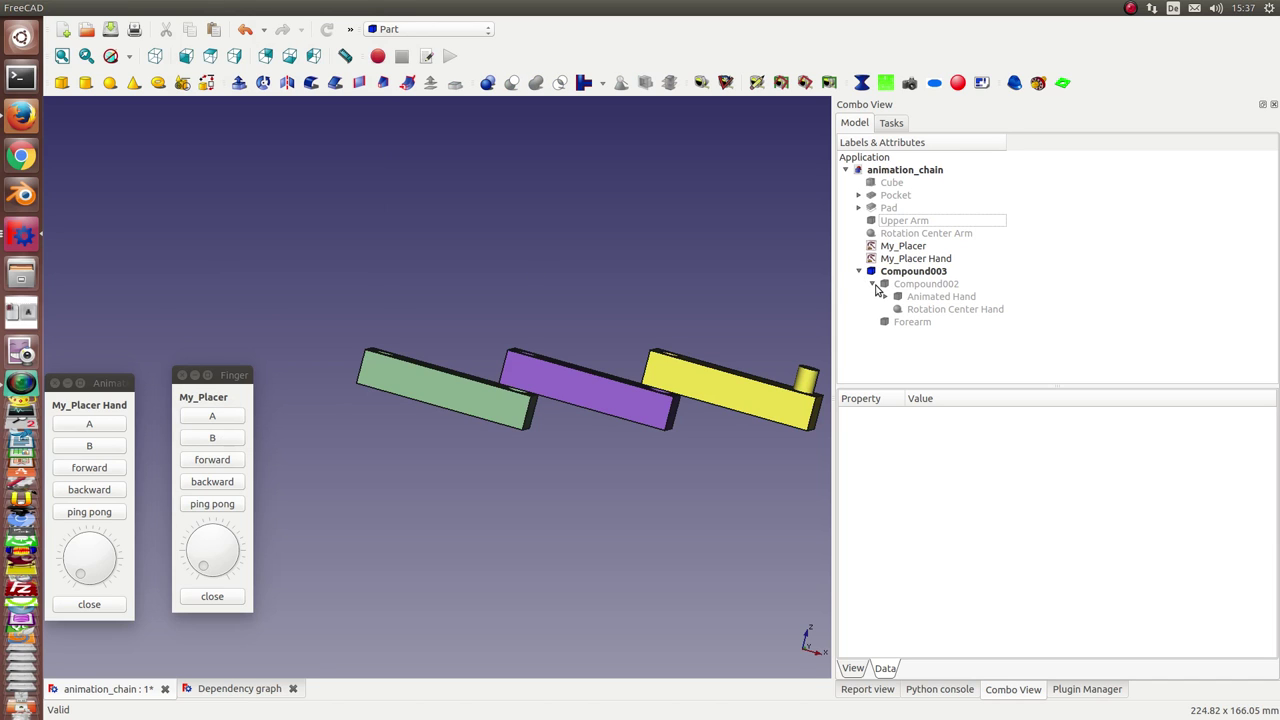
Turn the Finger and Hand dials so the yellow and purple bars fold back over the forearm.
middle_click_drag(522, 221, 469, 300)
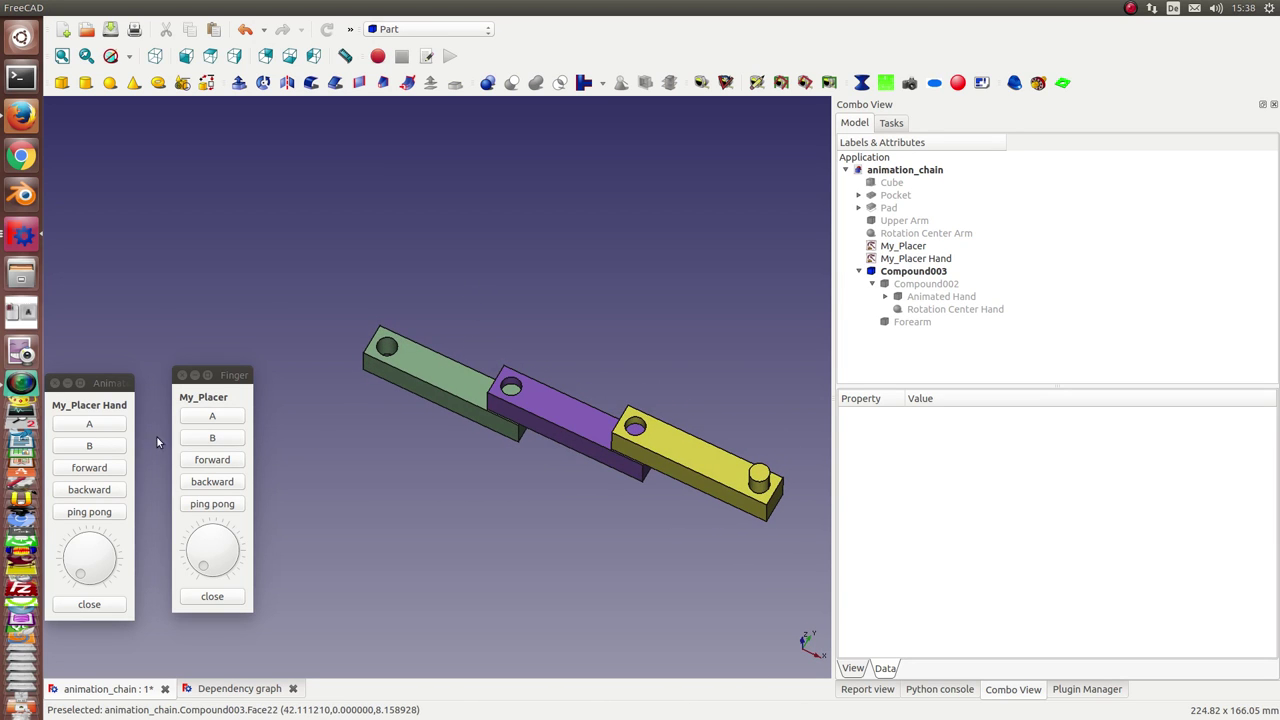
mouse_move(192, 551)
left_mouse_down()
mouse_move(209, 554)
mouse_move(201, 537)
left_mouse_up()
left_click_drag(87, 575, 84, 566)
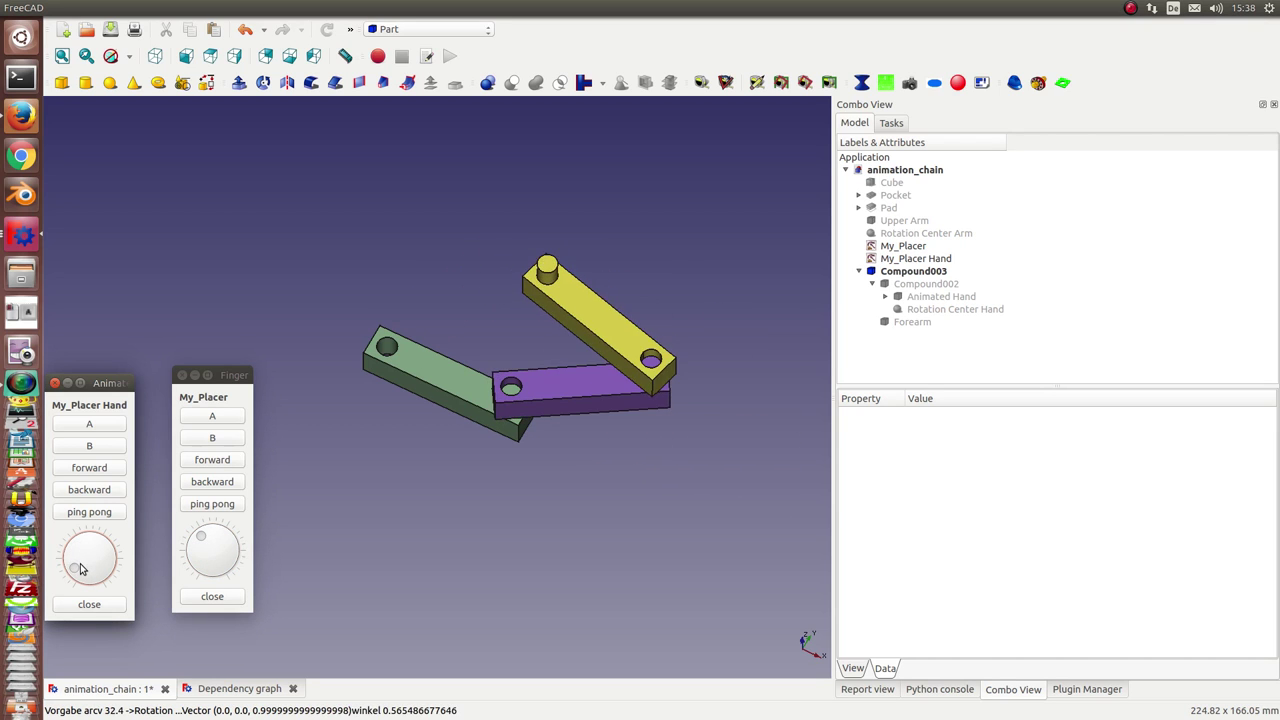
left_click(925, 273)
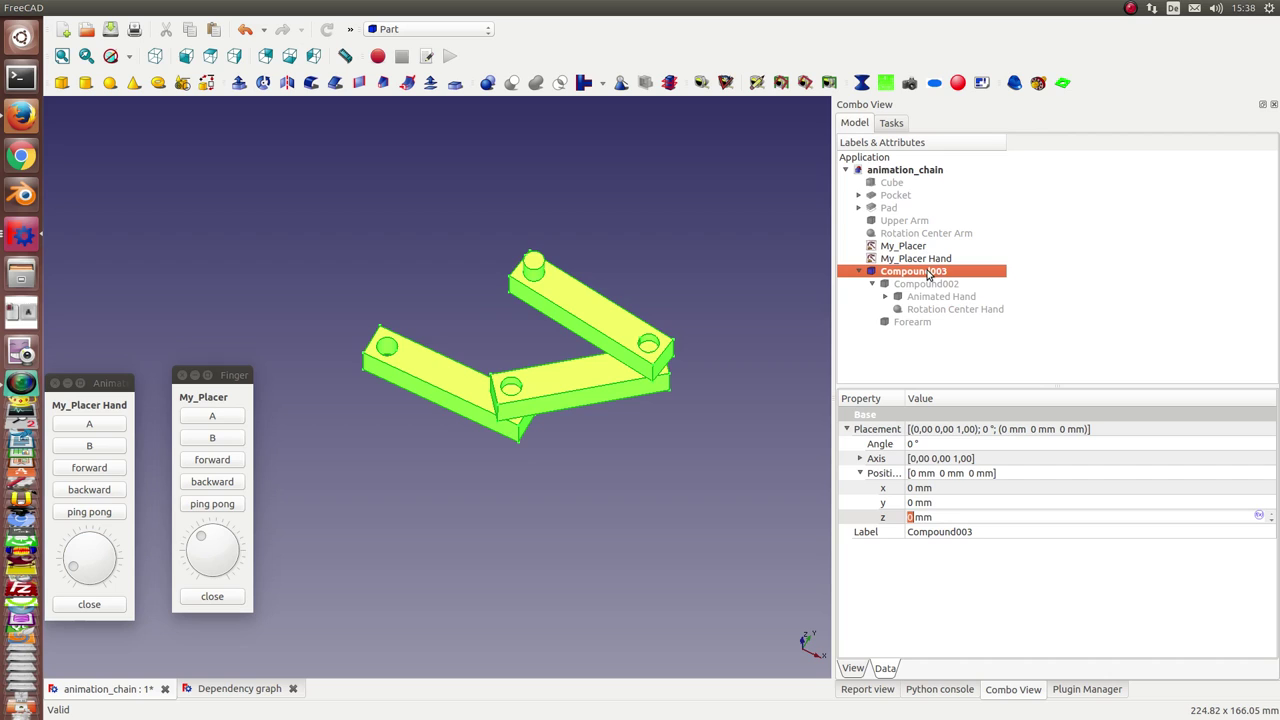
Rename Compound003 to 'Animated Forearm'.
left_click(924, 272)
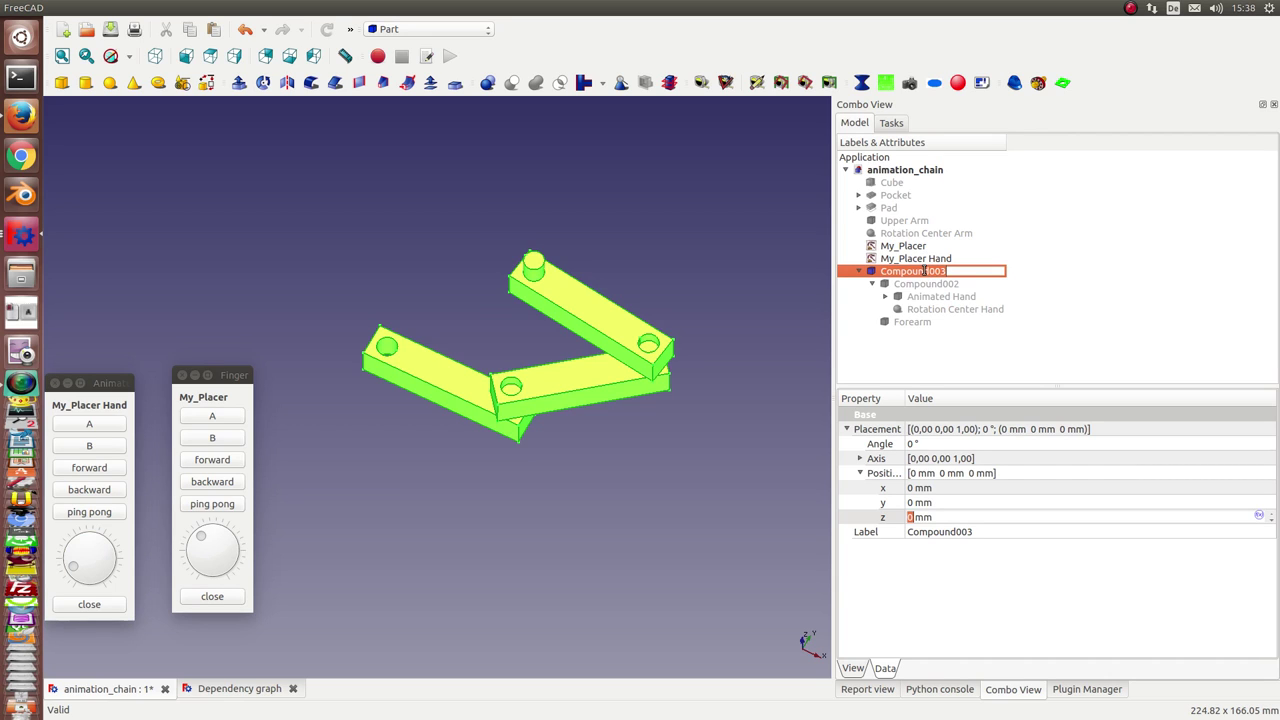
key("BackSpace")
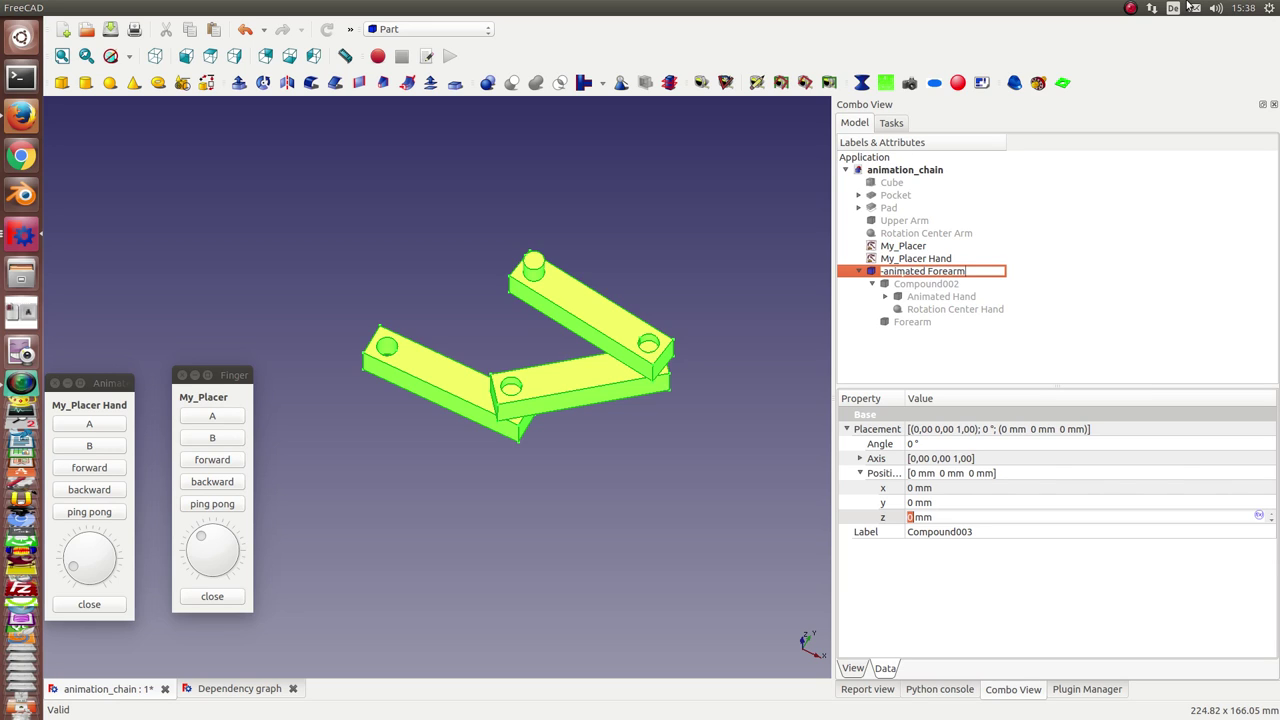
type("A")
key("Delete")
key("Return")
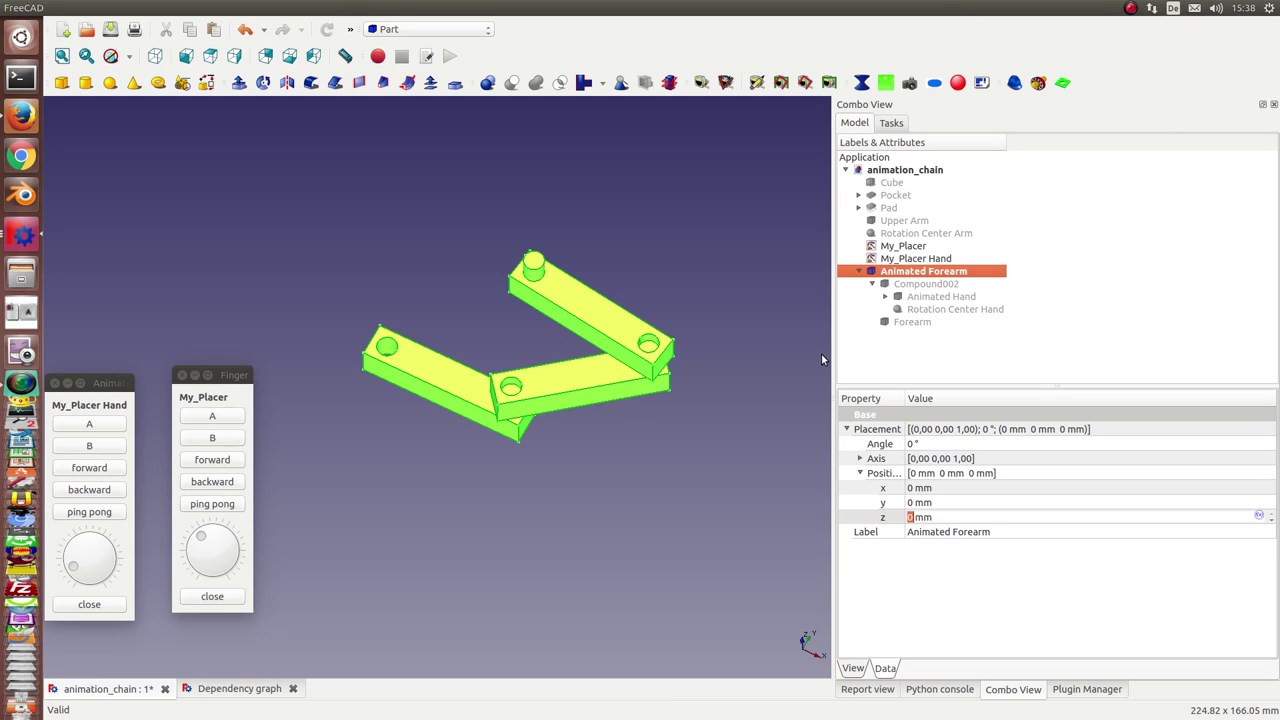
Copy My_Placer Hand without dependencies, paste it, and move the copy to the tree's top level.
left_click(902, 260)
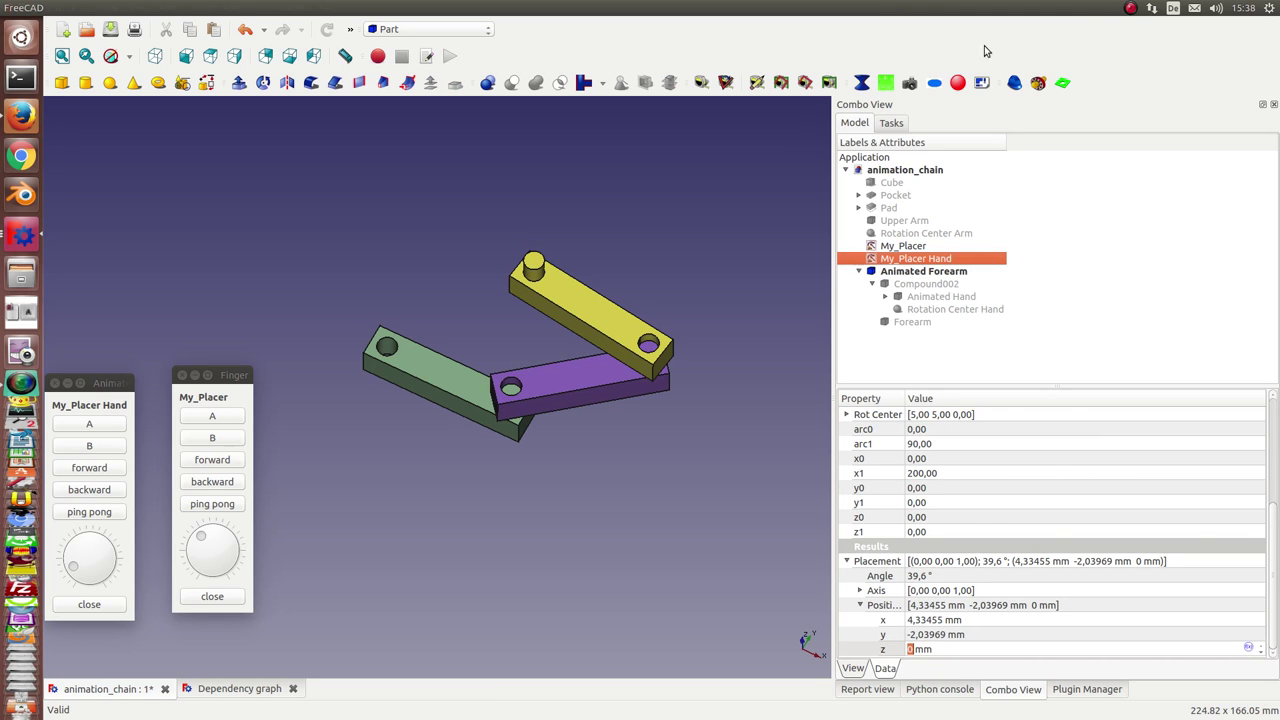
right_click(878, 262)
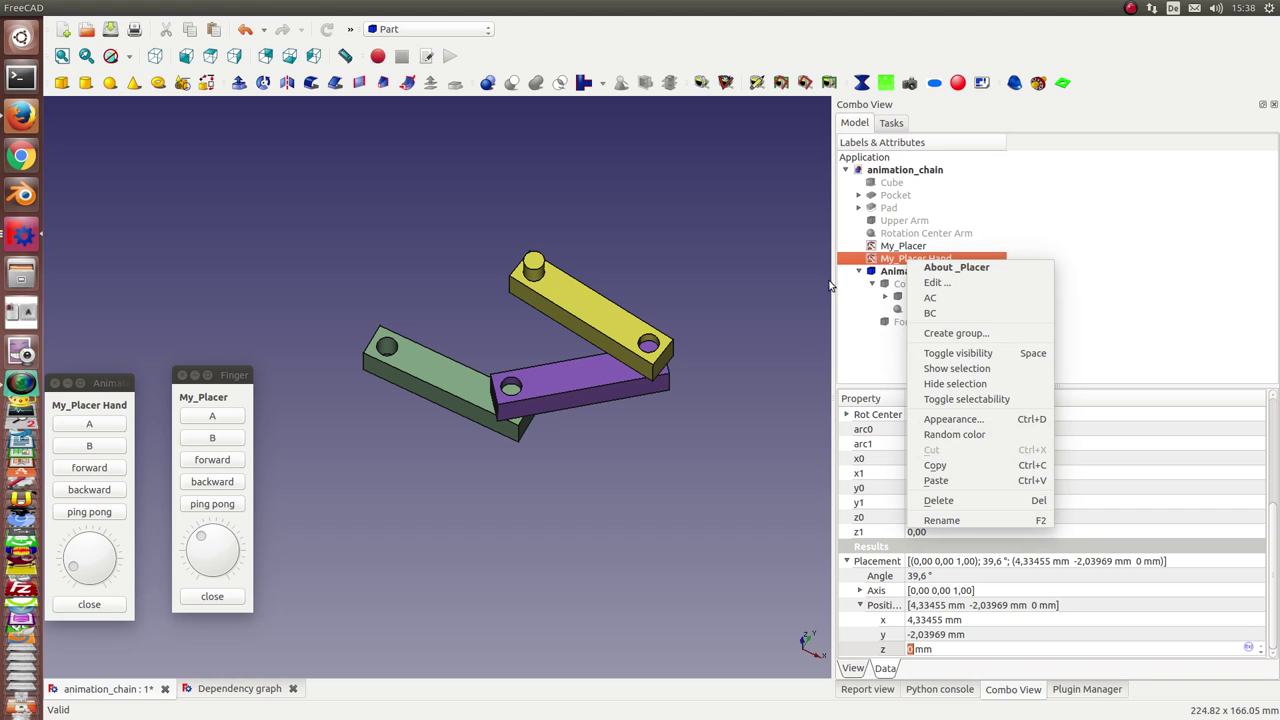
left_click(948, 467)
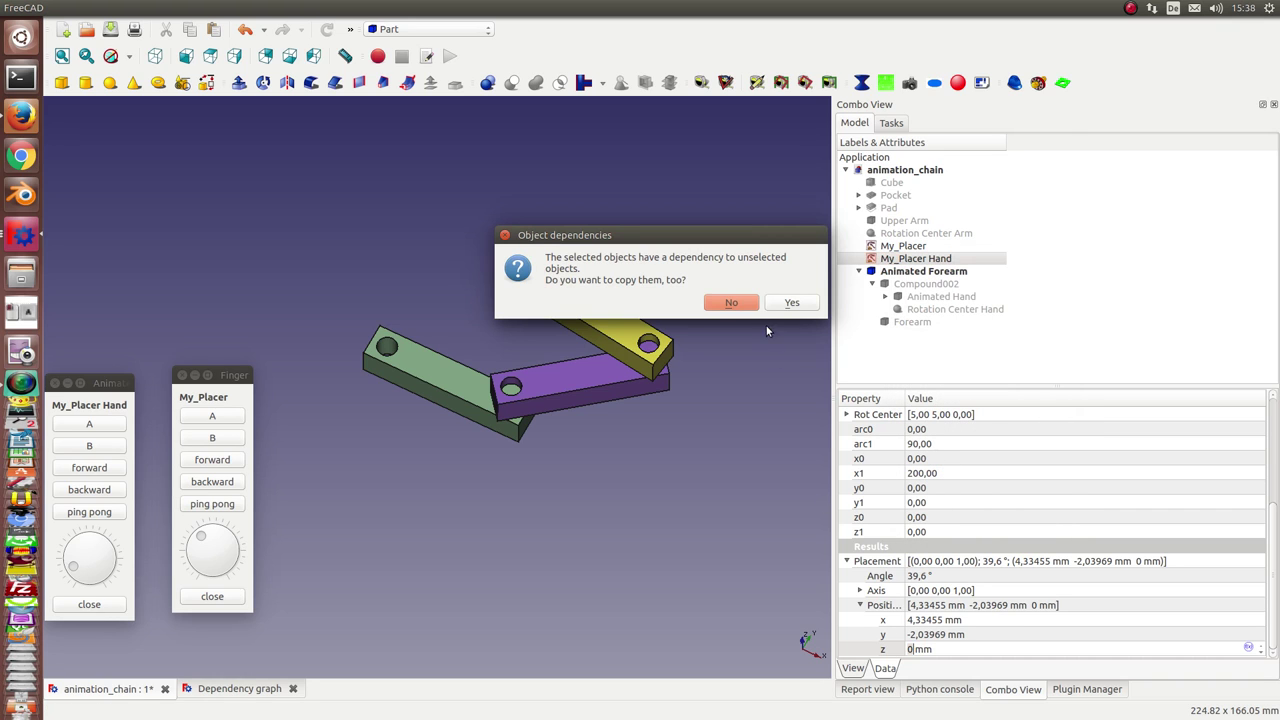
left_click(729, 302)
right_click(869, 351)
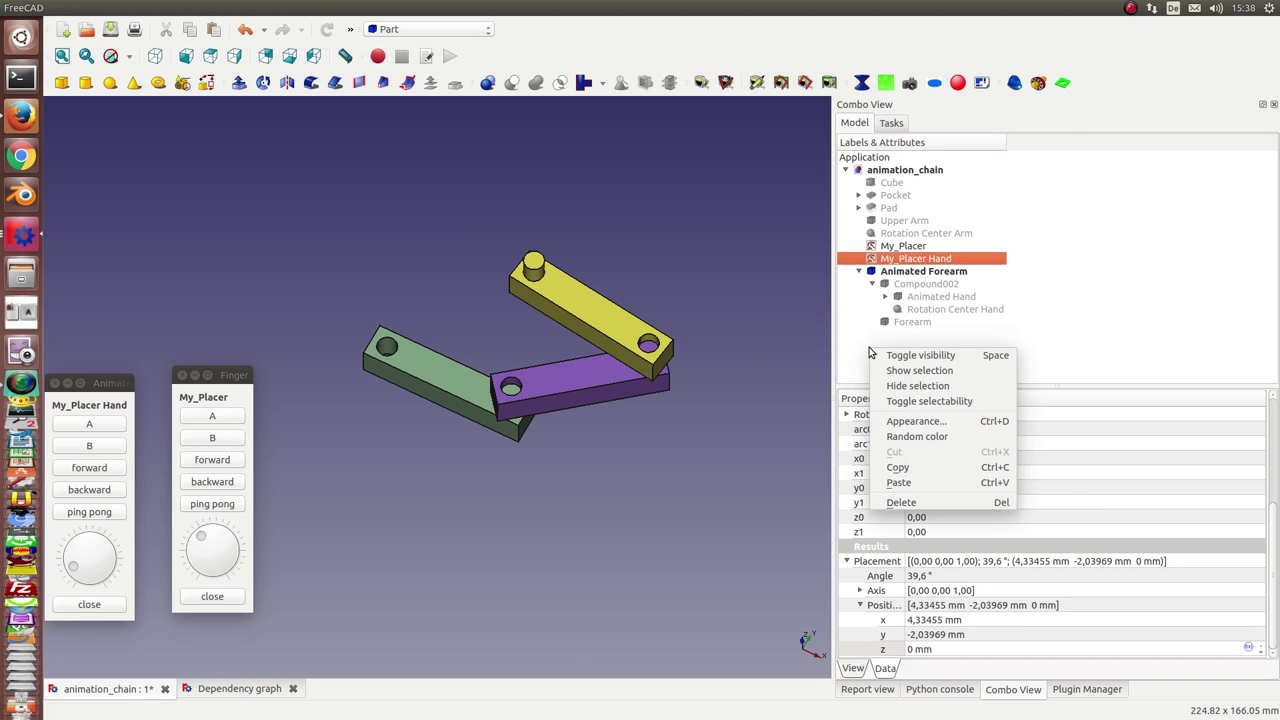
left_click(899, 485)
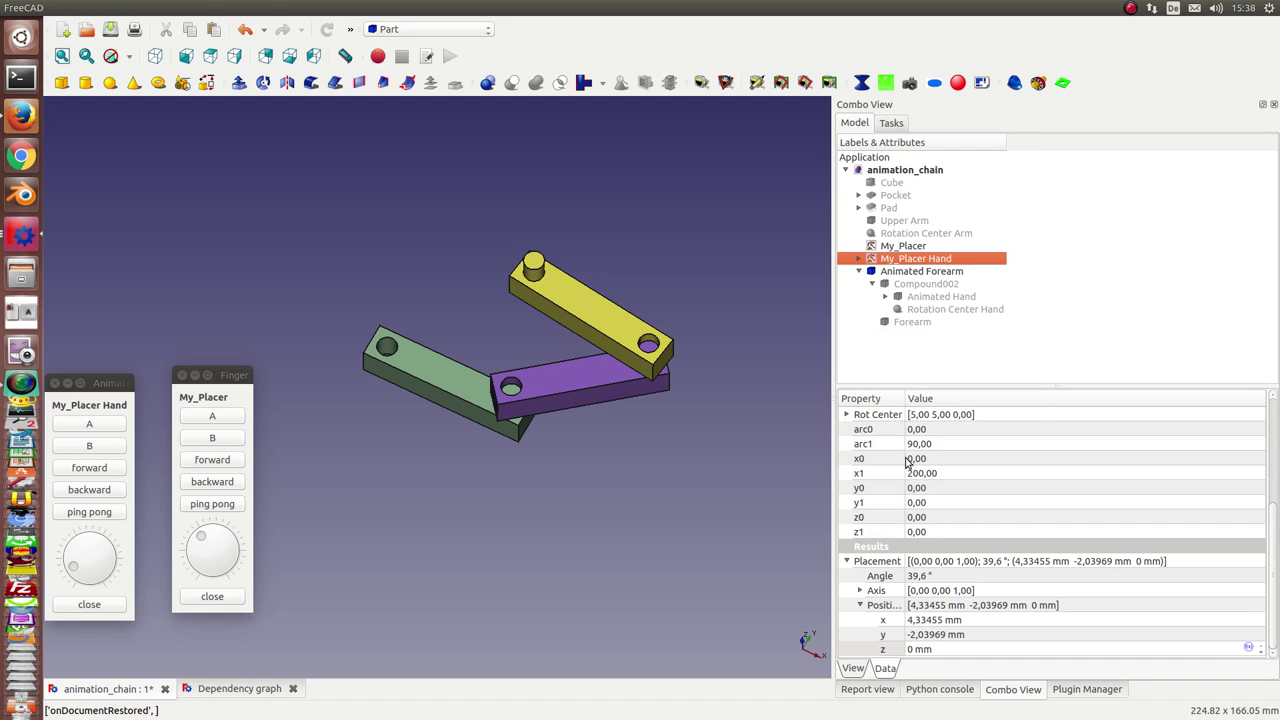
left_click(859, 258)
left_click_drag(940, 273, 926, 176)
Rename the pasted My_Placer Hand001 to 'My_Placer Forearm'.
left_click(914, 336)
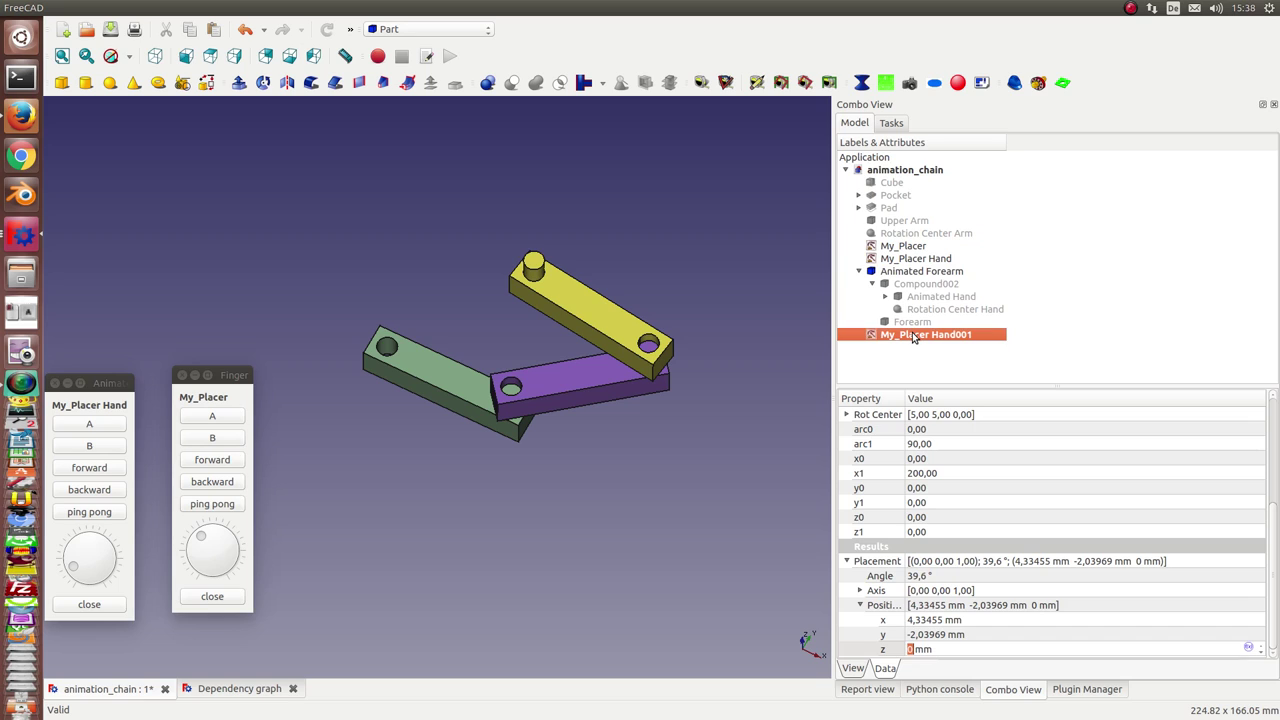
left_click(912, 335)
key("End")
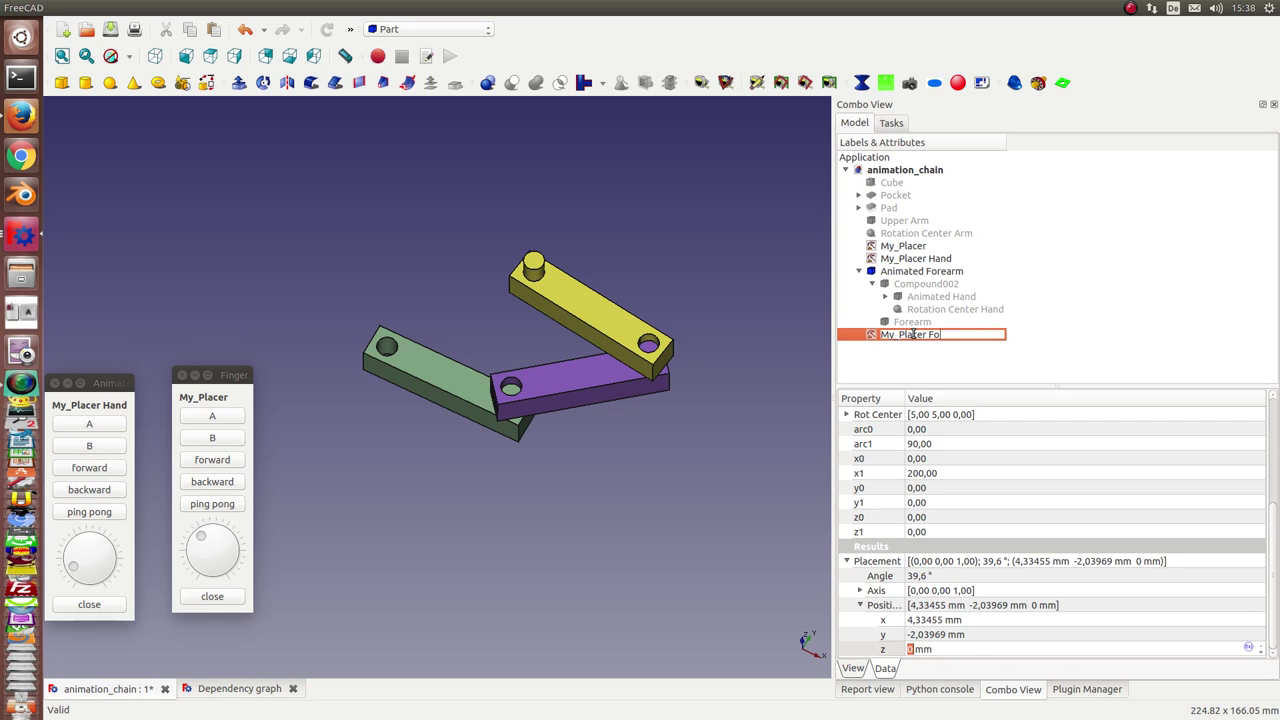
key("Return")
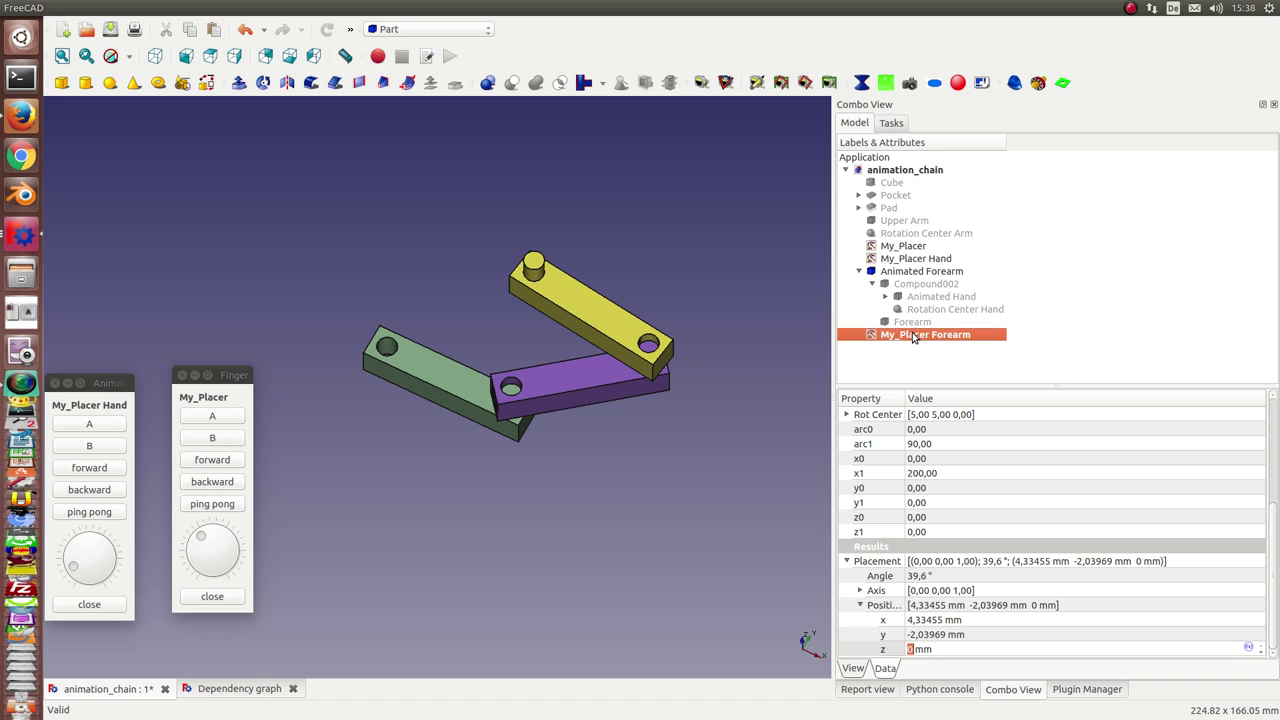
left_click_drag(1275, 517, 1240, 385)
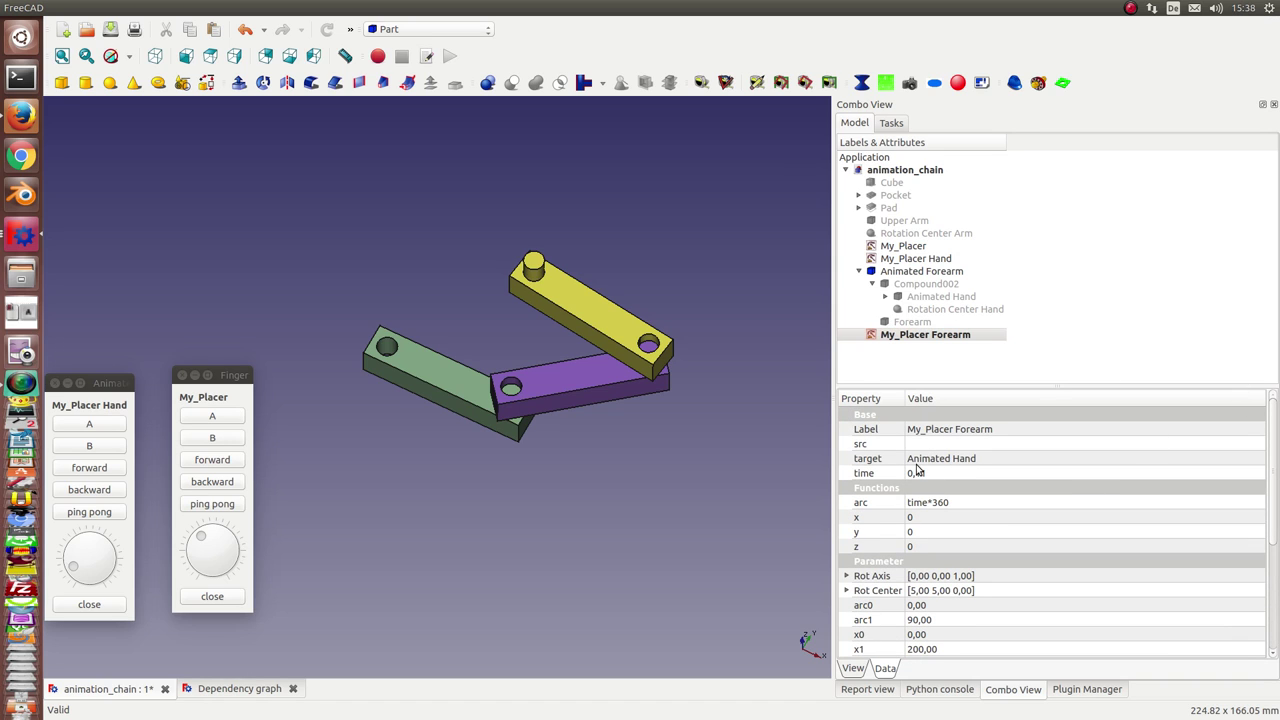
Change My_Placer Forearm's target from Animated Hand to Animated Forearm.
left_click(967, 464)
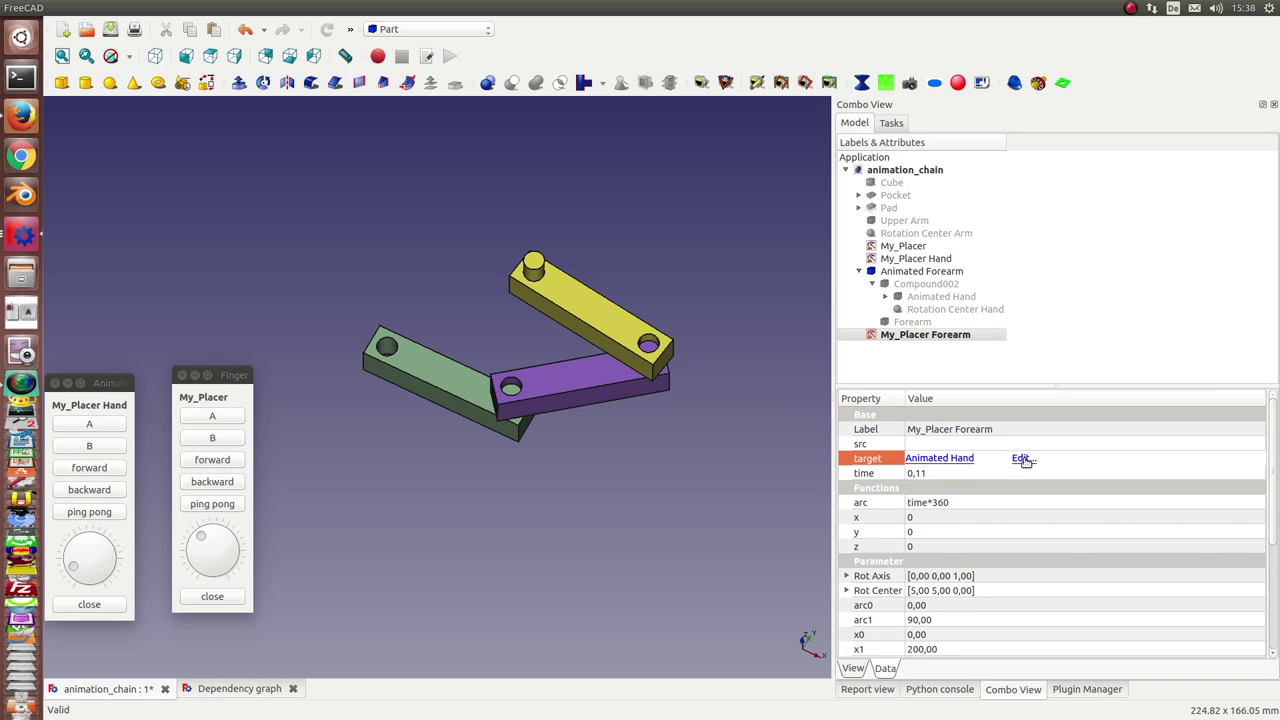
left_click(1023, 458)
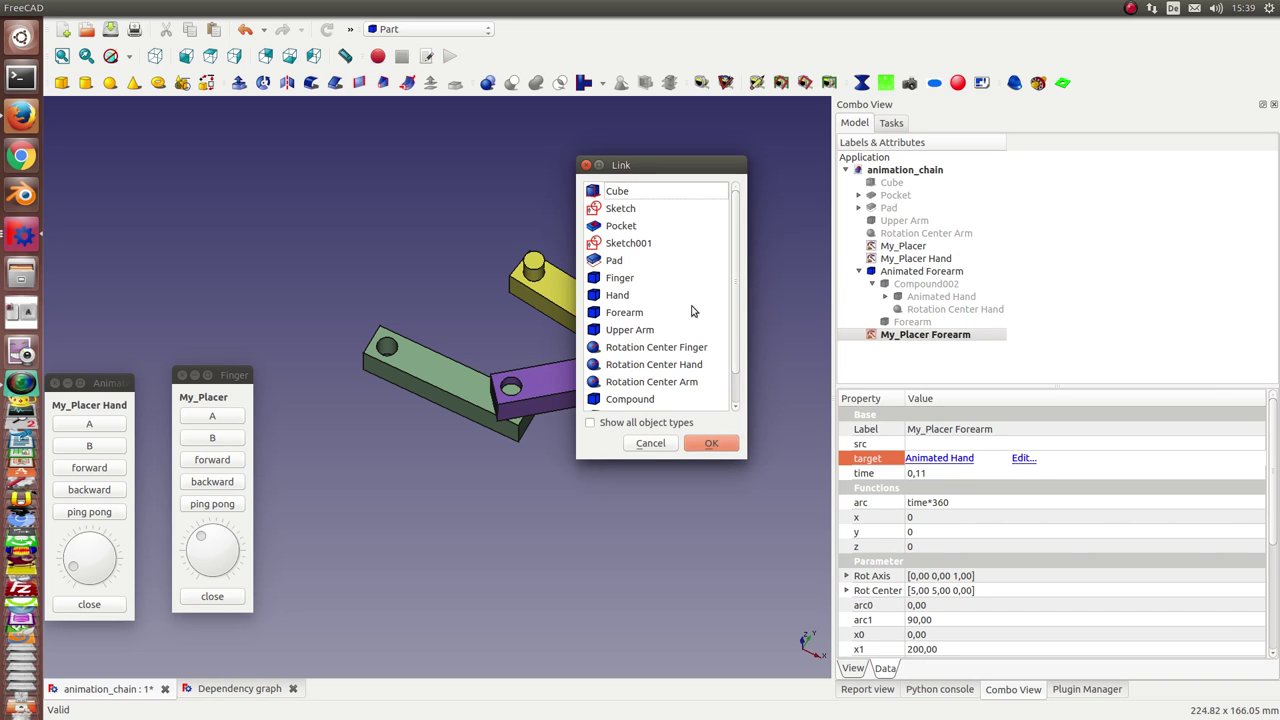
left_click_drag(734, 343, 737, 378)
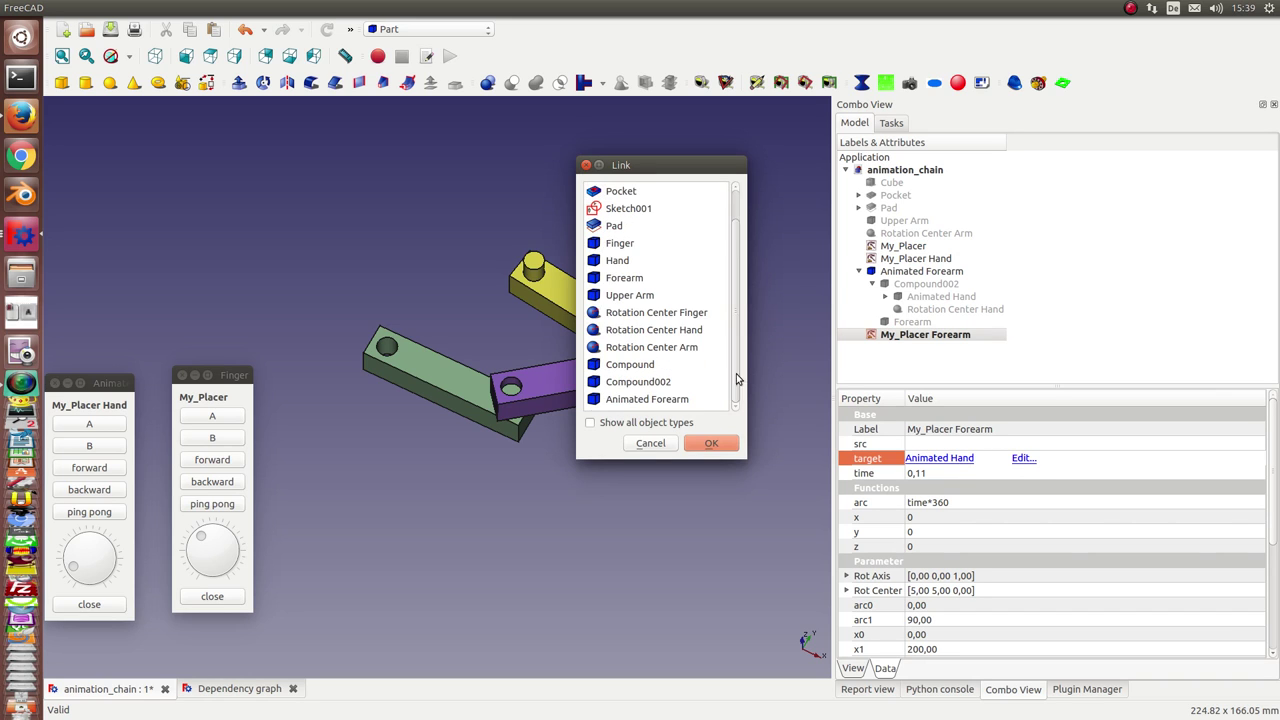
left_click(656, 400)
left_click(707, 443)
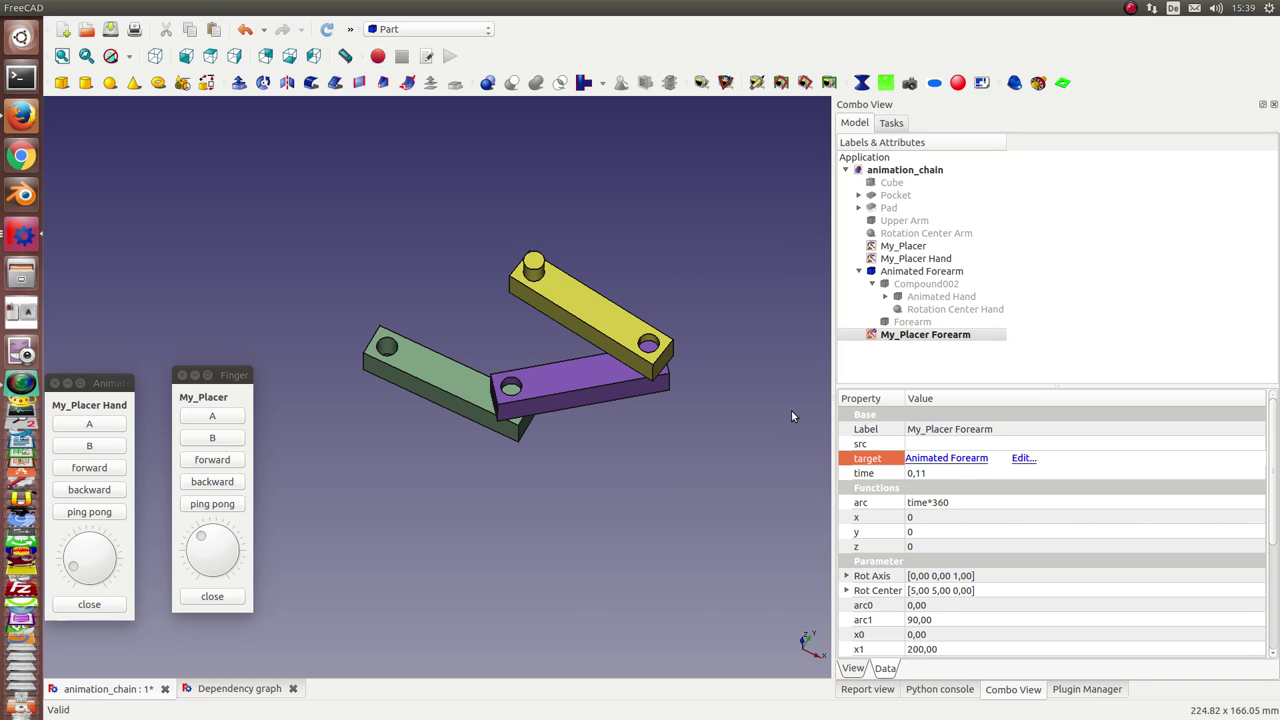
Swing the forearm chain with the My_Placer Forearm dial, then show the Upper Arm again.
double_click(913, 336)
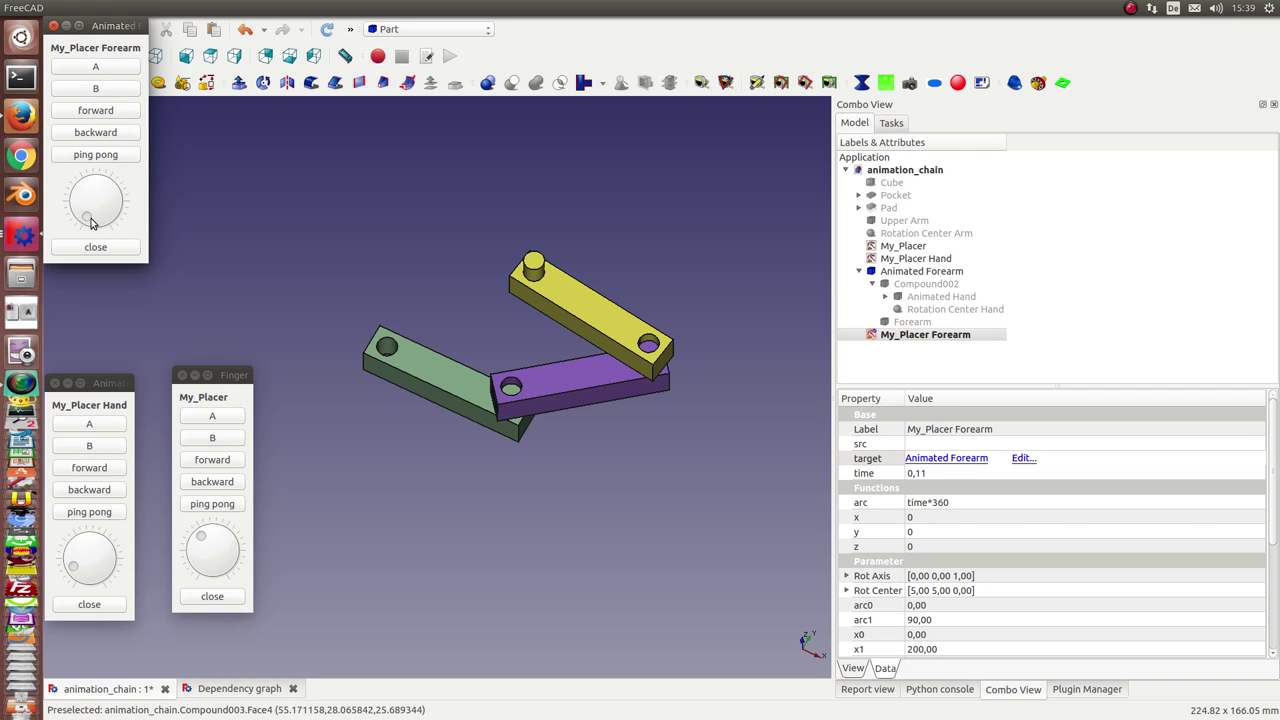
mouse_move(87, 220)
left_mouse_down()
mouse_move(80, 192)
mouse_move(85, 210)
mouse_move(88, 200)
left_mouse_up()
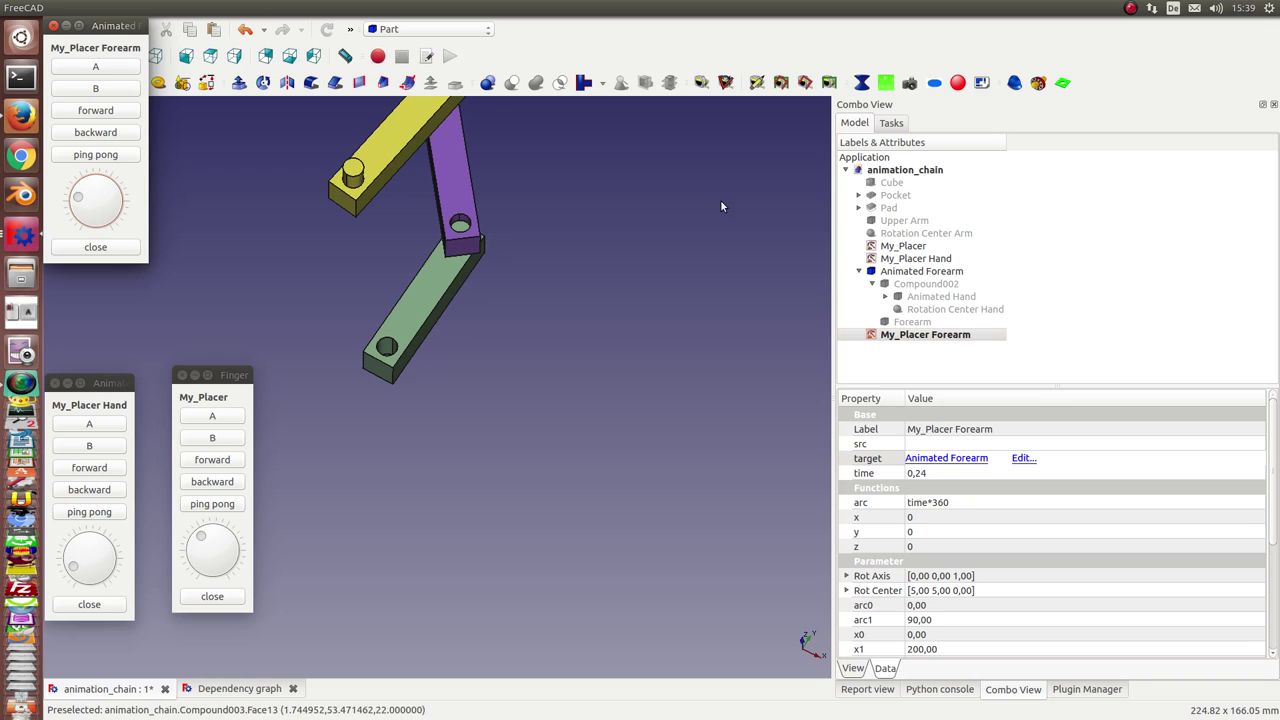
left_click(903, 221)
key("space")
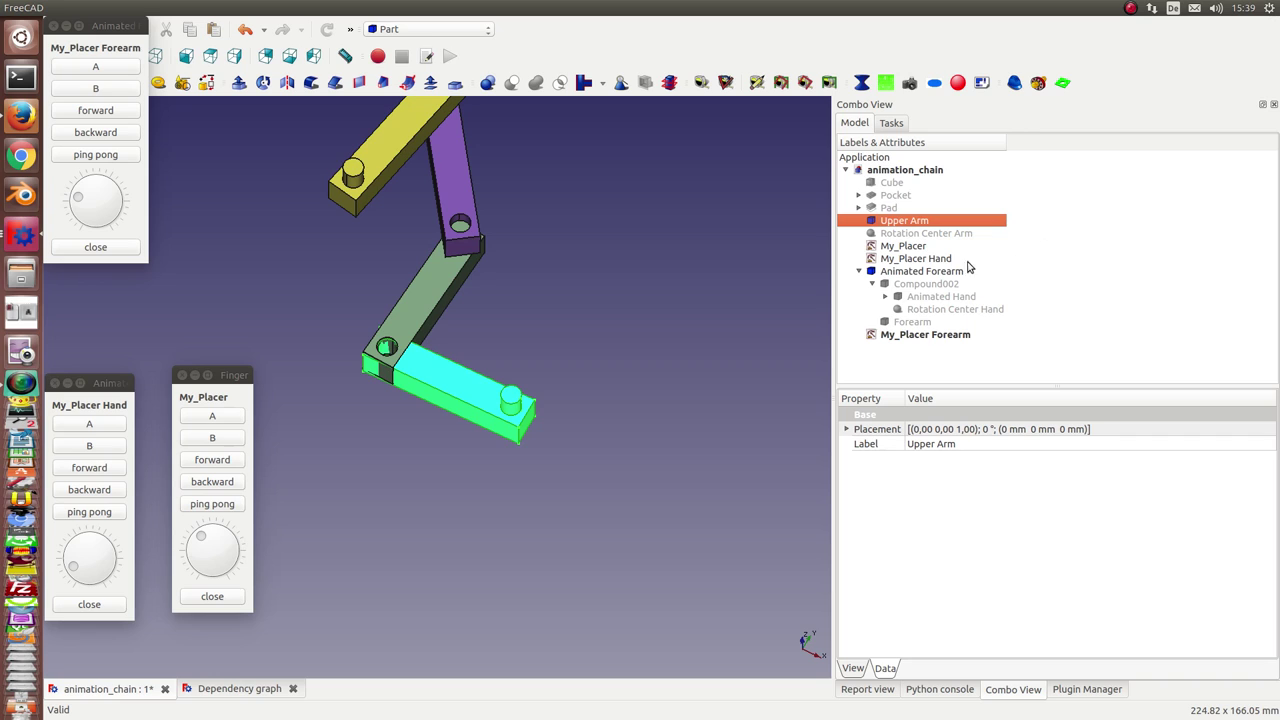
Select Rotation Center Arm, then turn the forearm, hand and finger dials back so the chain lies straight.
left_click(925, 234)
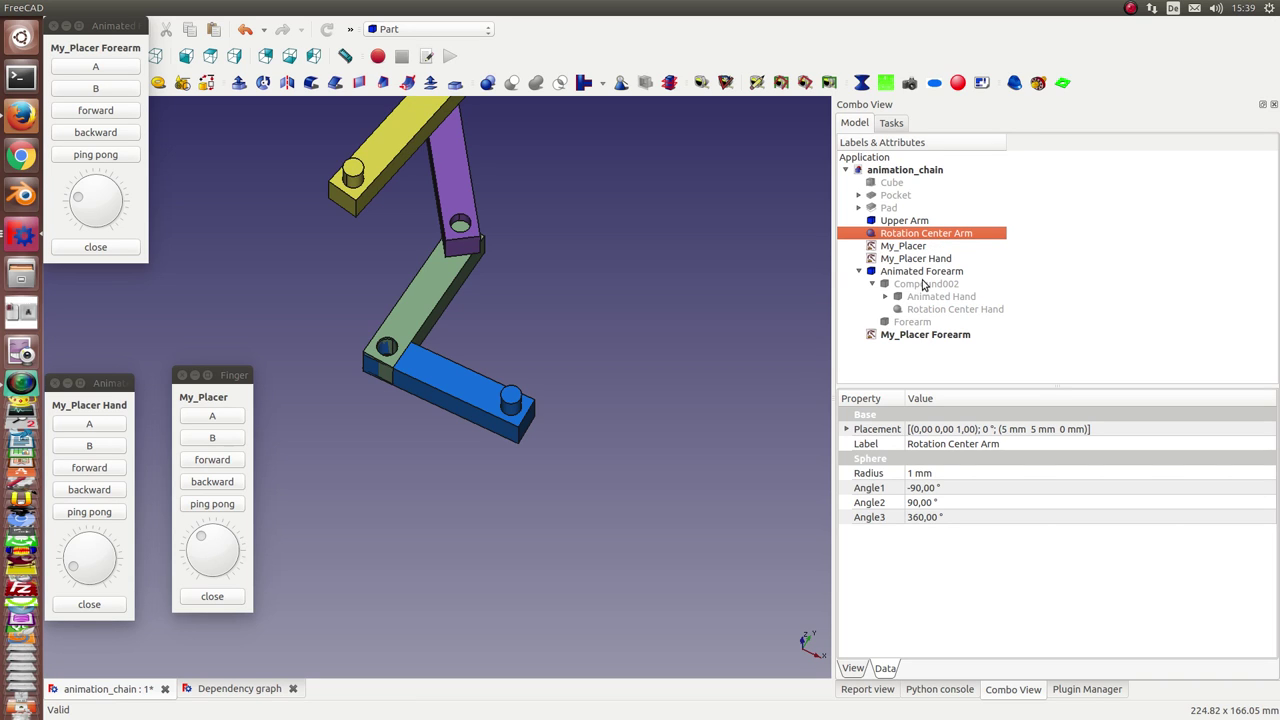
left_click(922, 272)
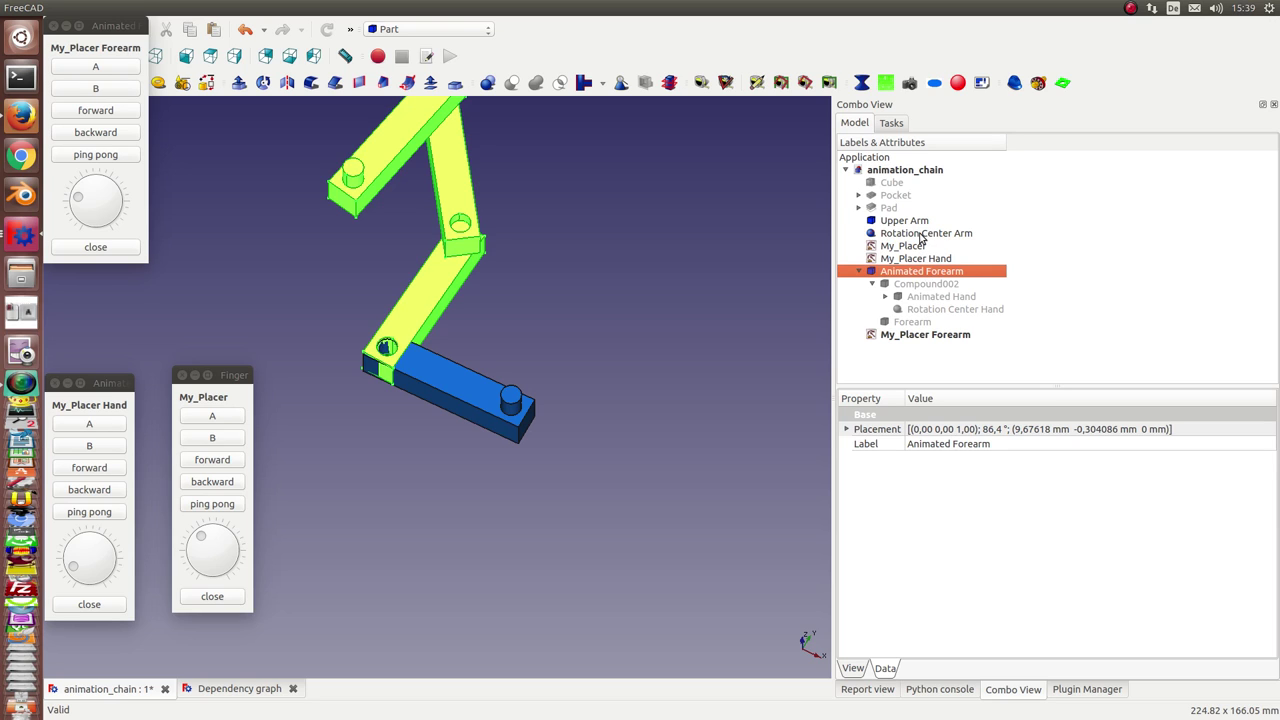
left_click(74, 203)
left_click_drag(74, 203, 87, 228)
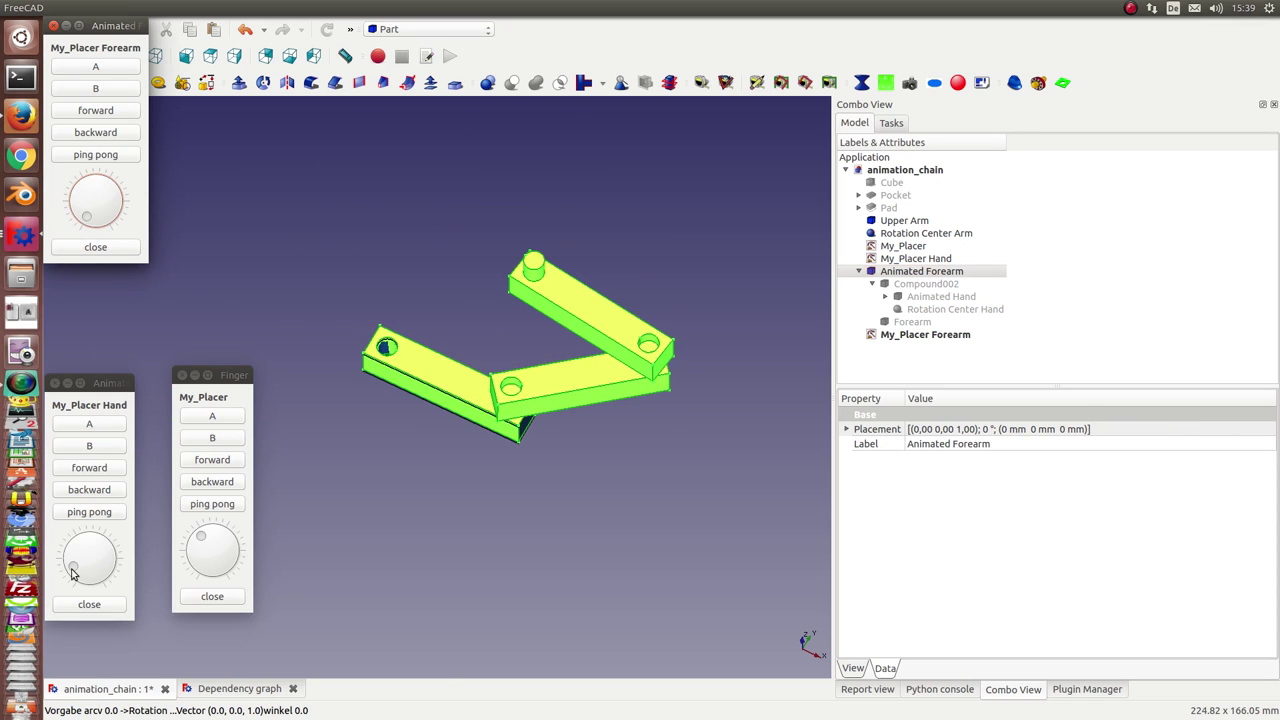
mouse_move(70, 572)
left_mouse_down()
mouse_move(89, 588)
mouse_move(63, 563)
mouse_move(75, 587)
left_mouse_up()
left_click_drag(203, 538, 198, 584)
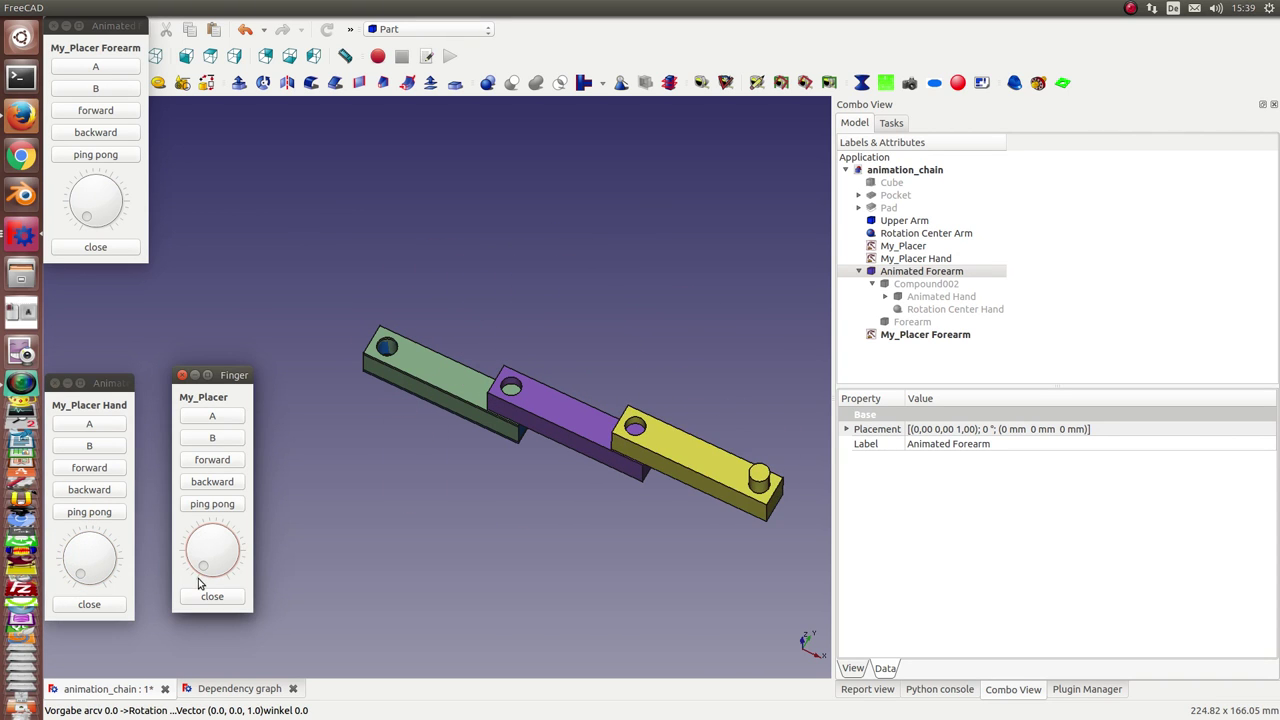
left_click(925, 274)
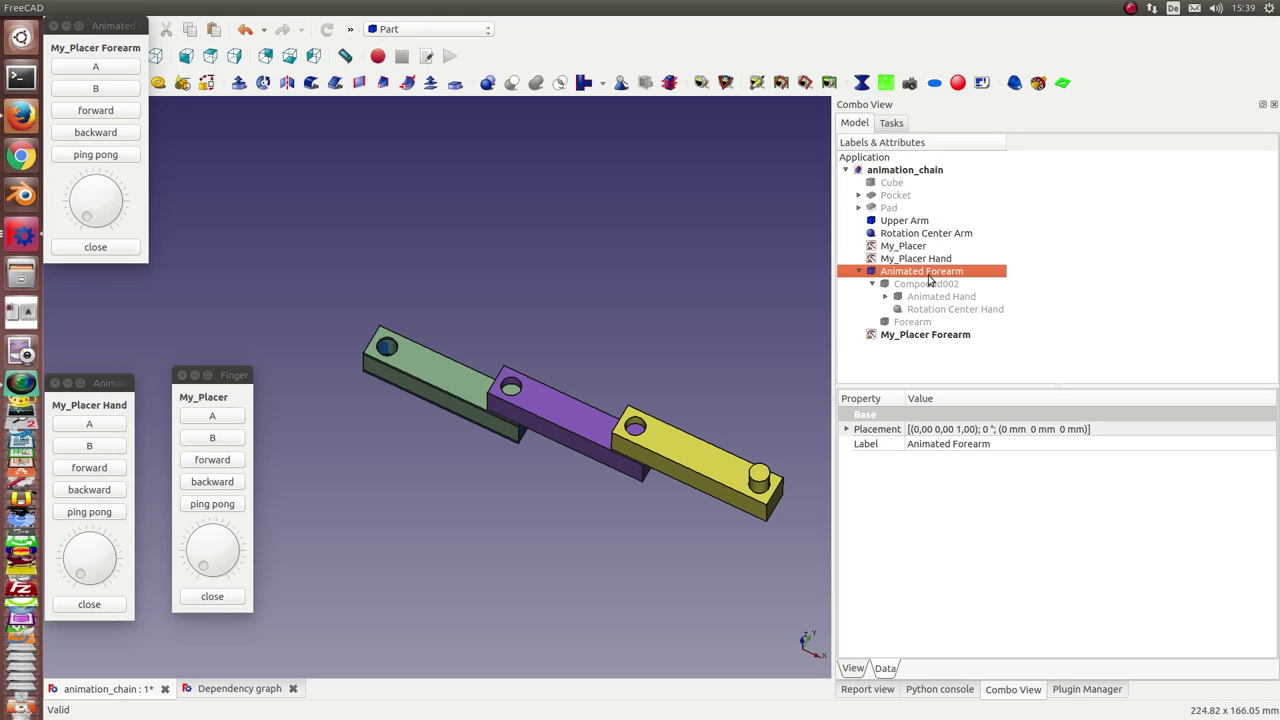
Combine Animated Forearm and Rotation Center Arm into Compound004 using Part > Make compound.
left_click(922, 236, "ctrl")
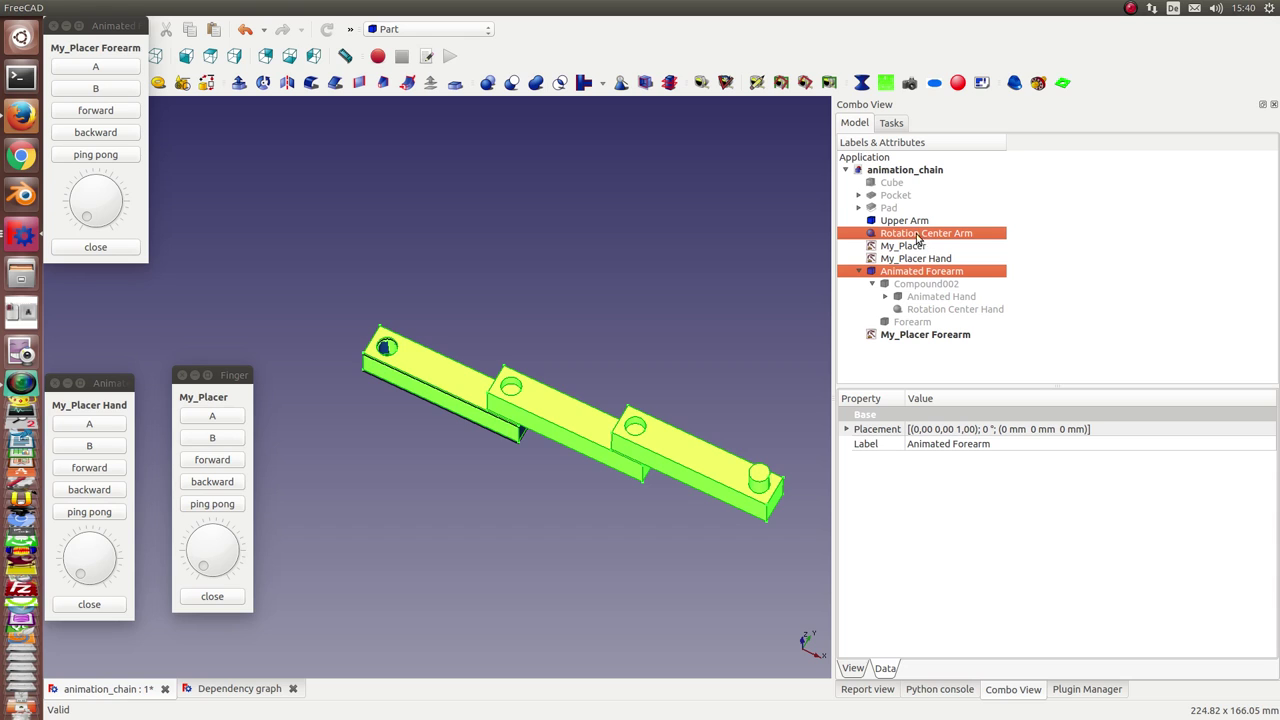
left_click(205, 8)
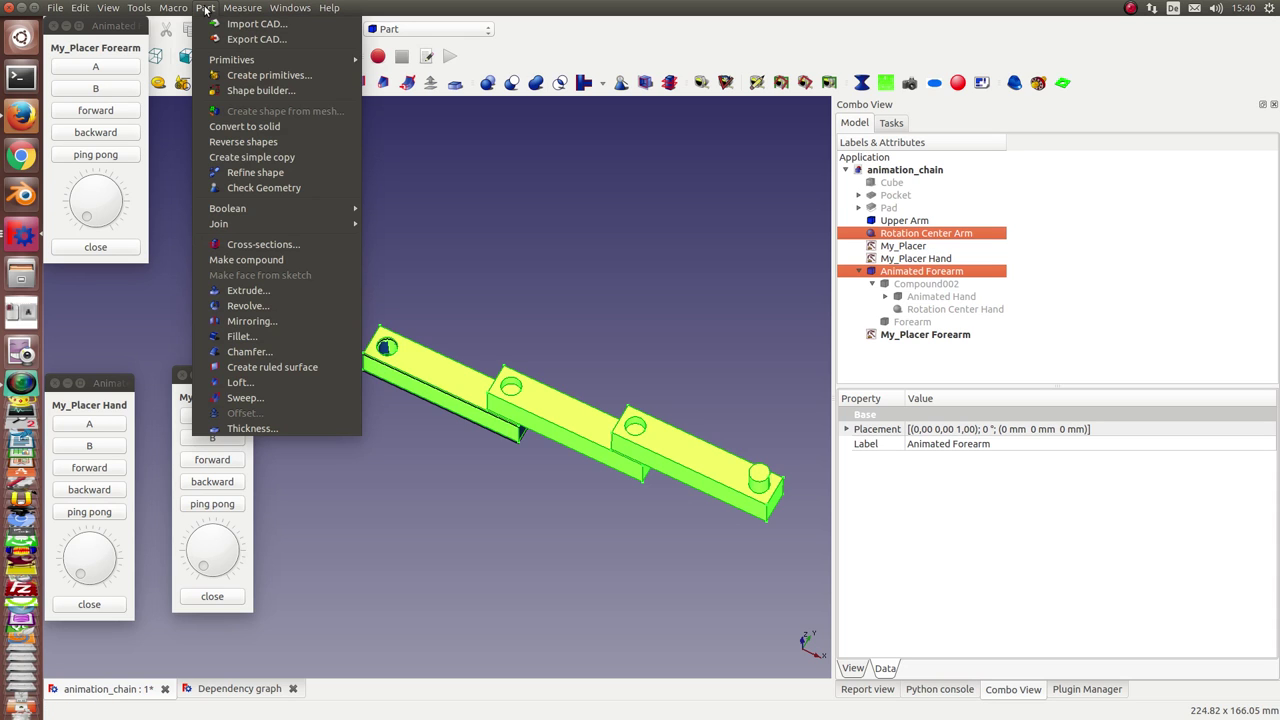
left_click(237, 260)
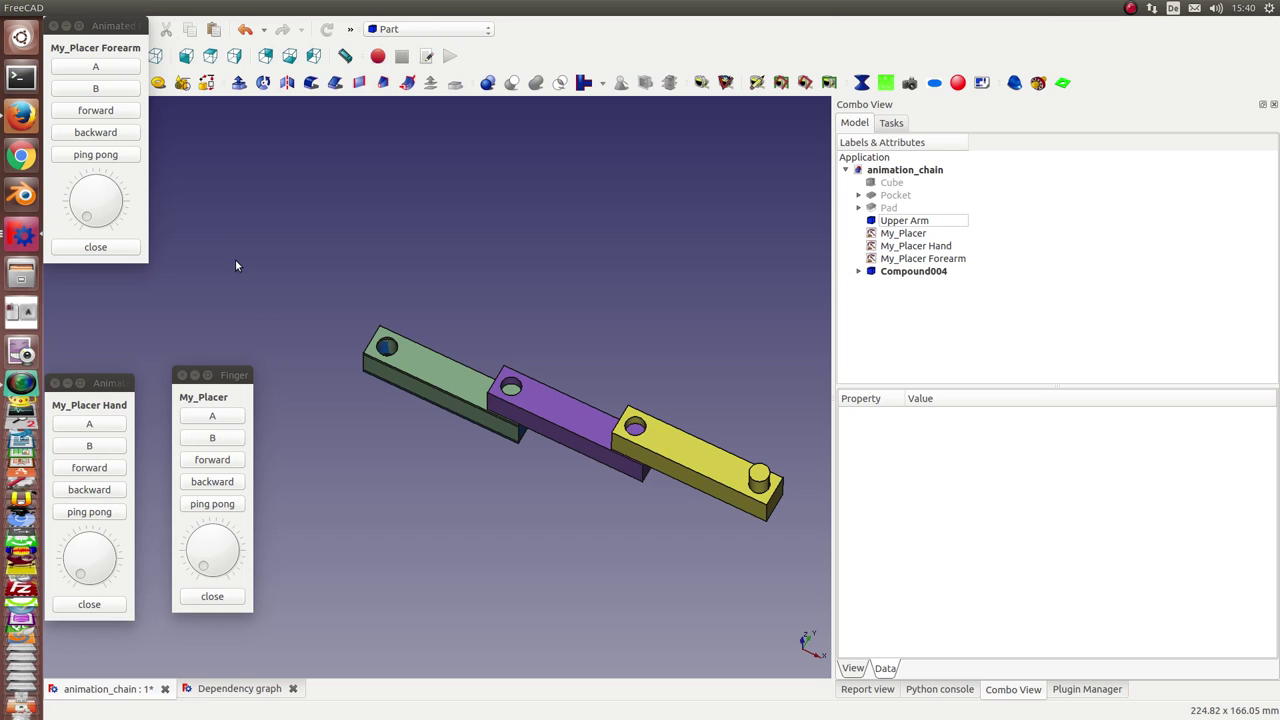
left_click(929, 271)
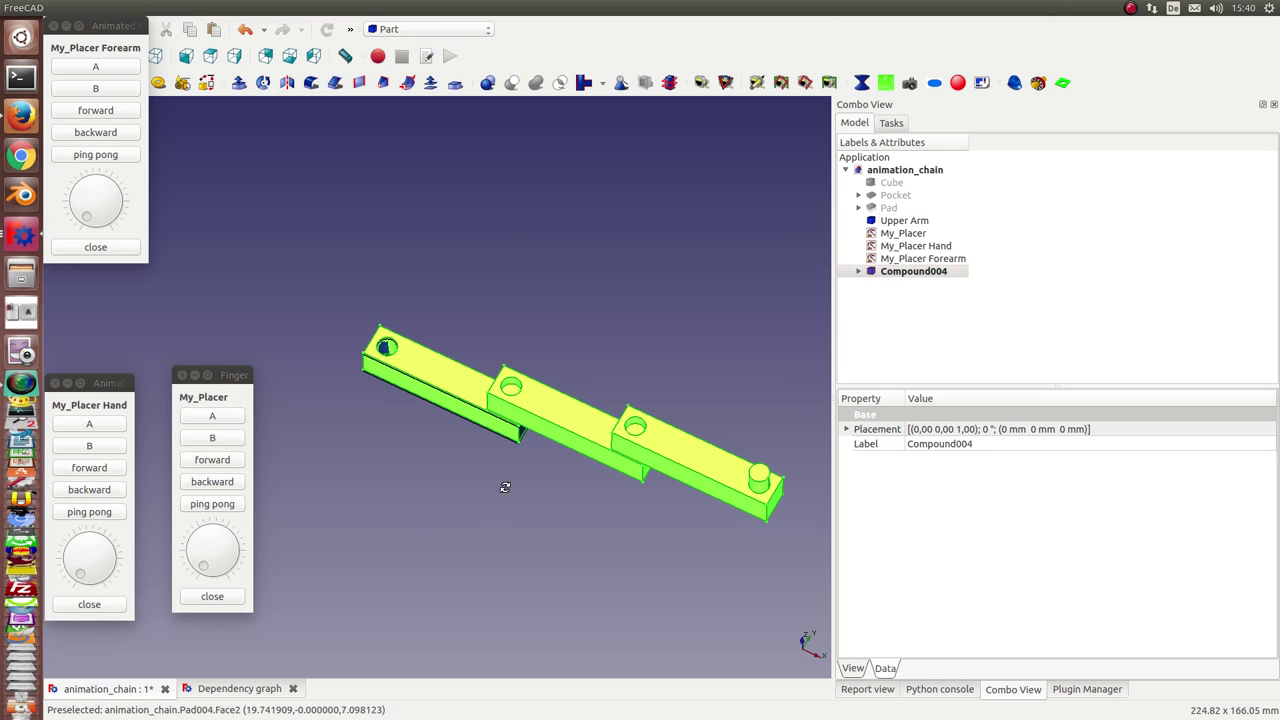
middle_click_drag(505, 487, 729, 344)
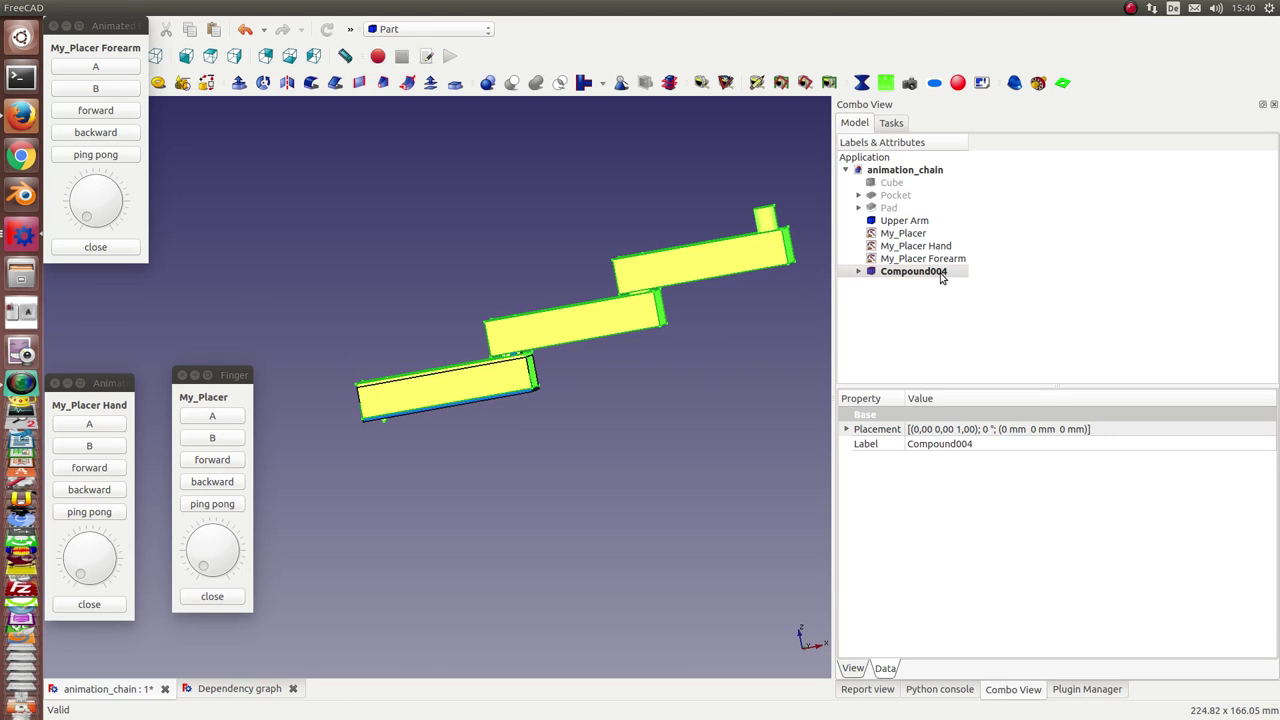
Set Compound004's placement position to x 40 mm and z 10 mm.
left_click(847, 430)
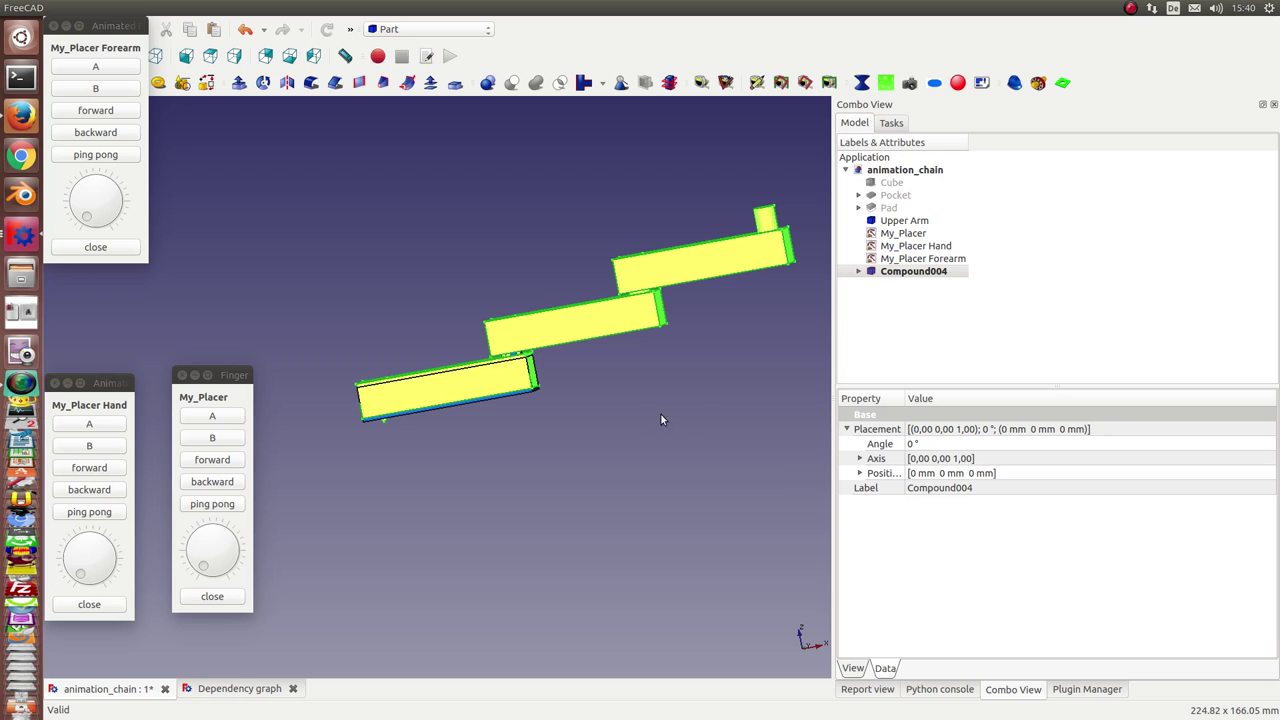
left_click(860, 474)
left_click(973, 488)
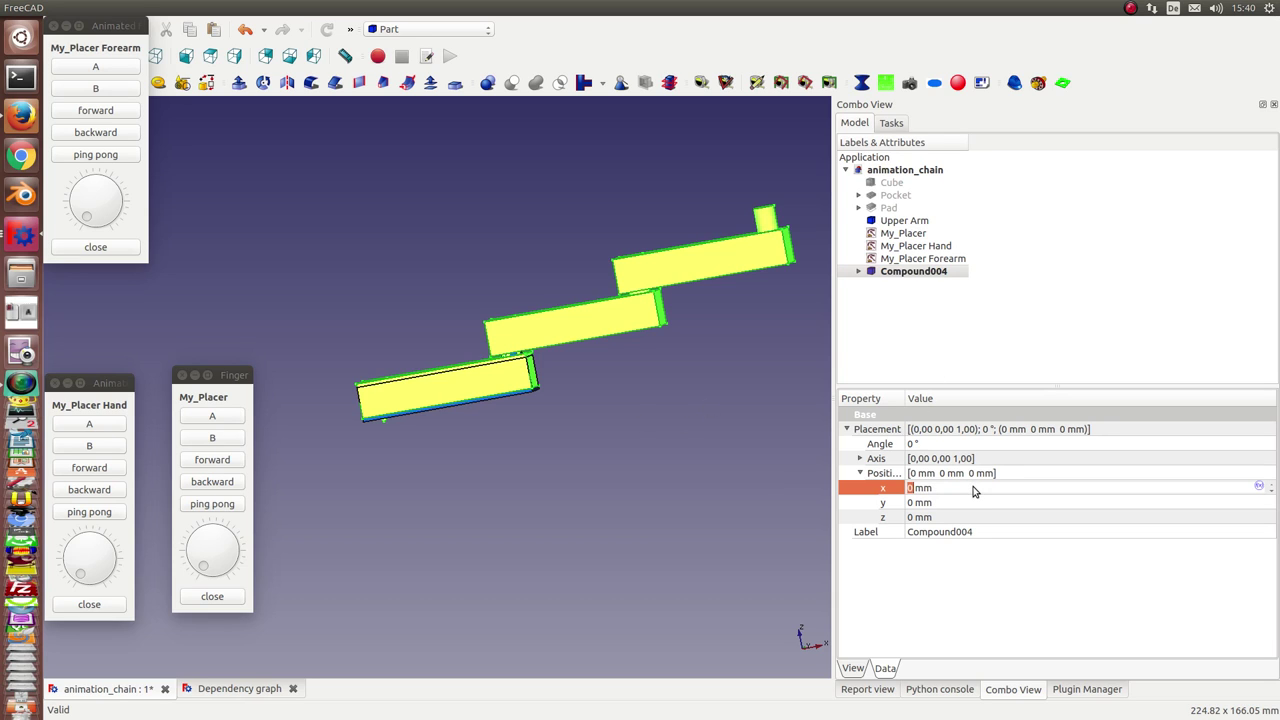
scroll(974, 487, "up", 20)
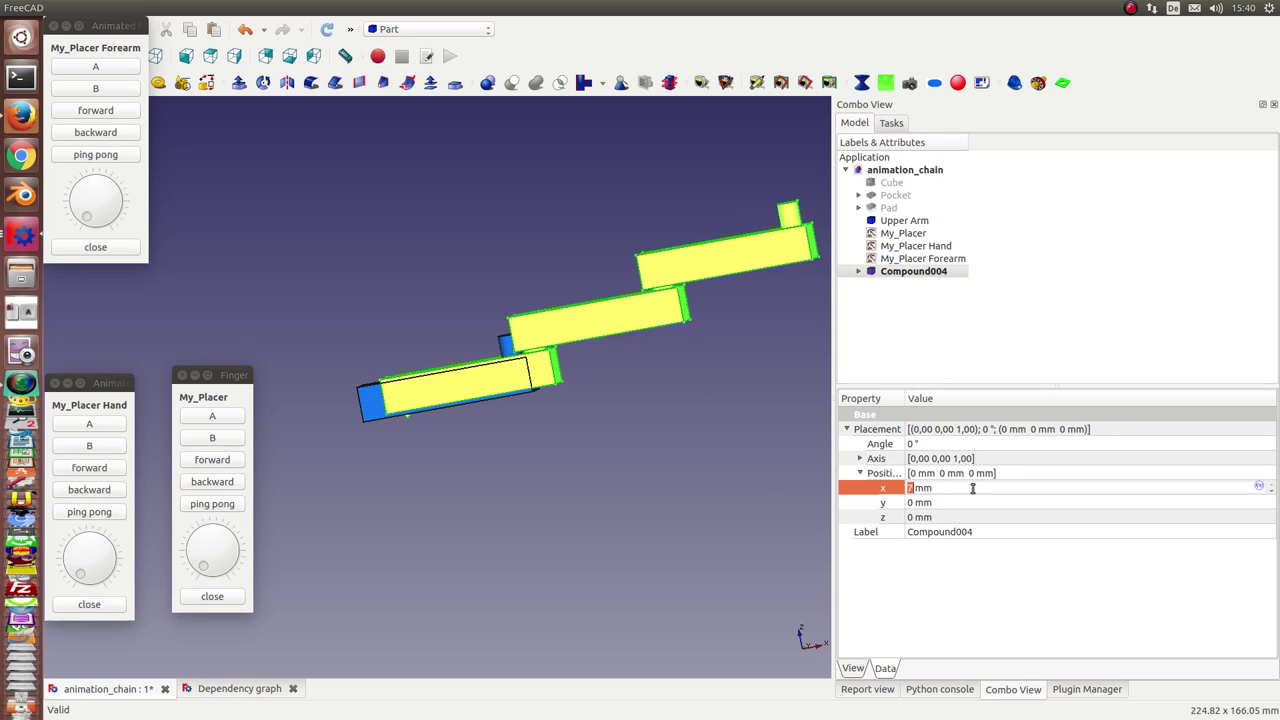
scroll(973, 489, "up", 16)
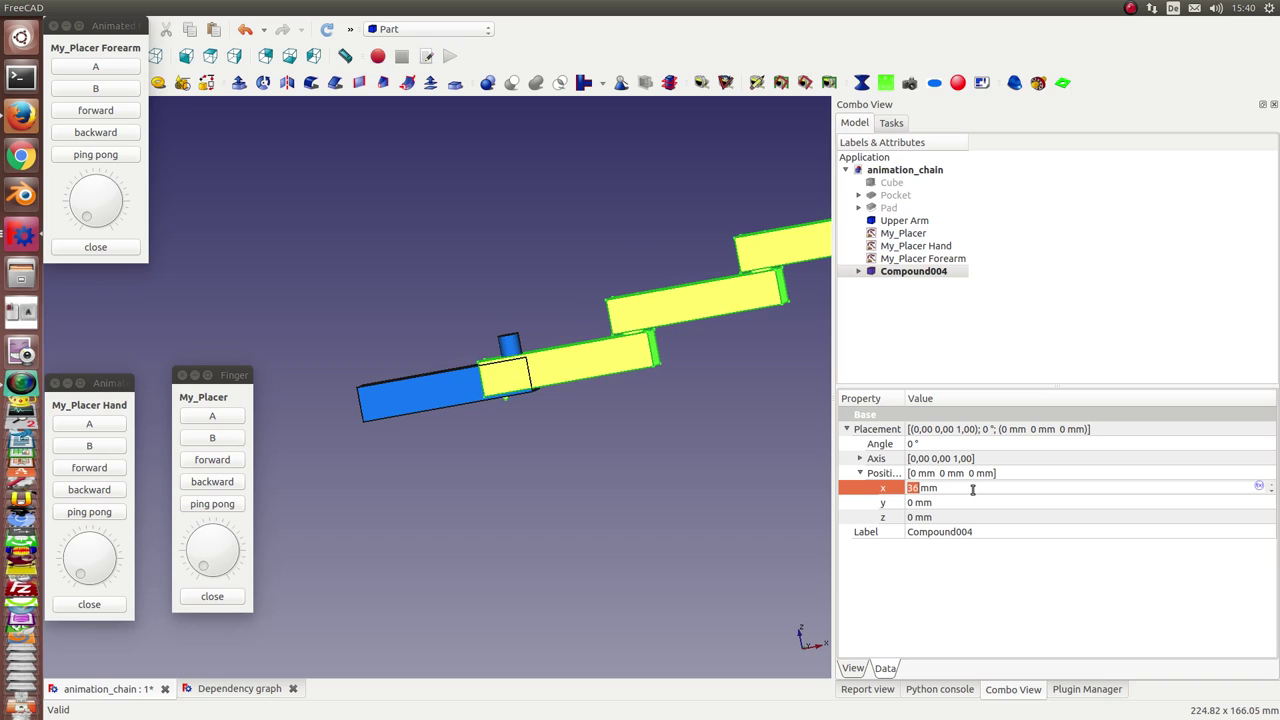
scroll(973, 489, "up", 1)
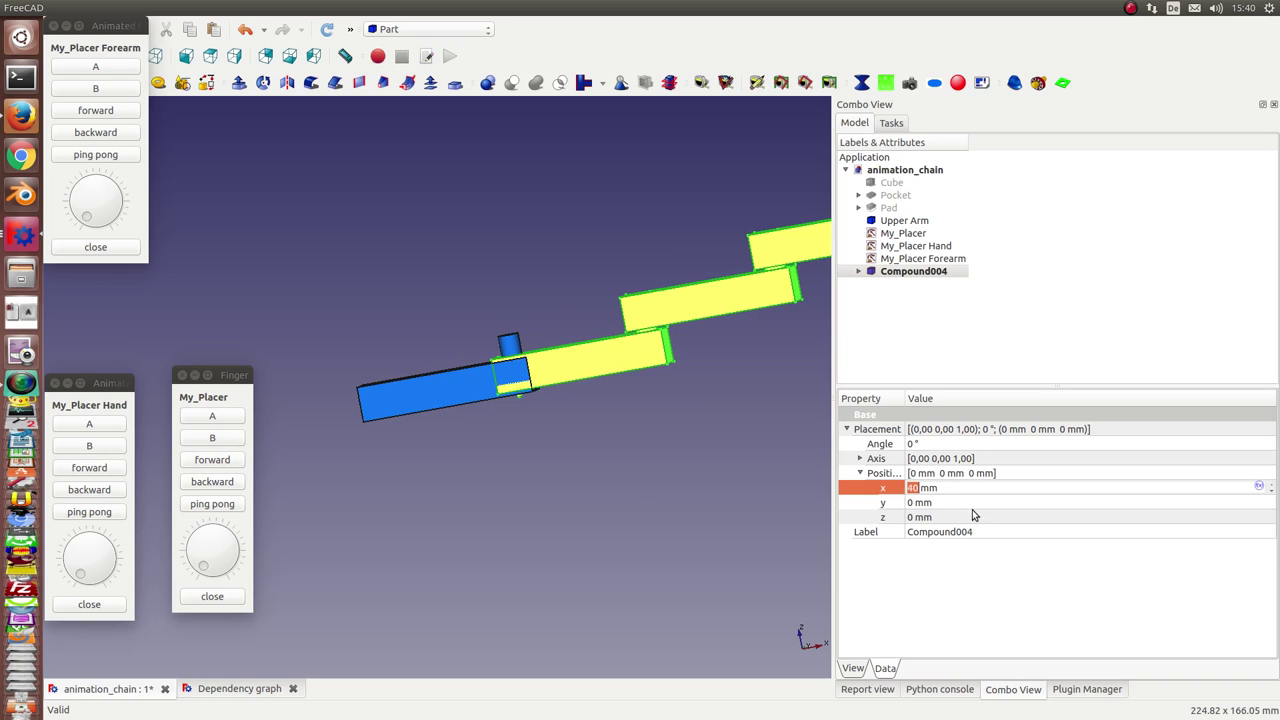
left_click(972, 516)
scroll(970, 517, "up", 10)
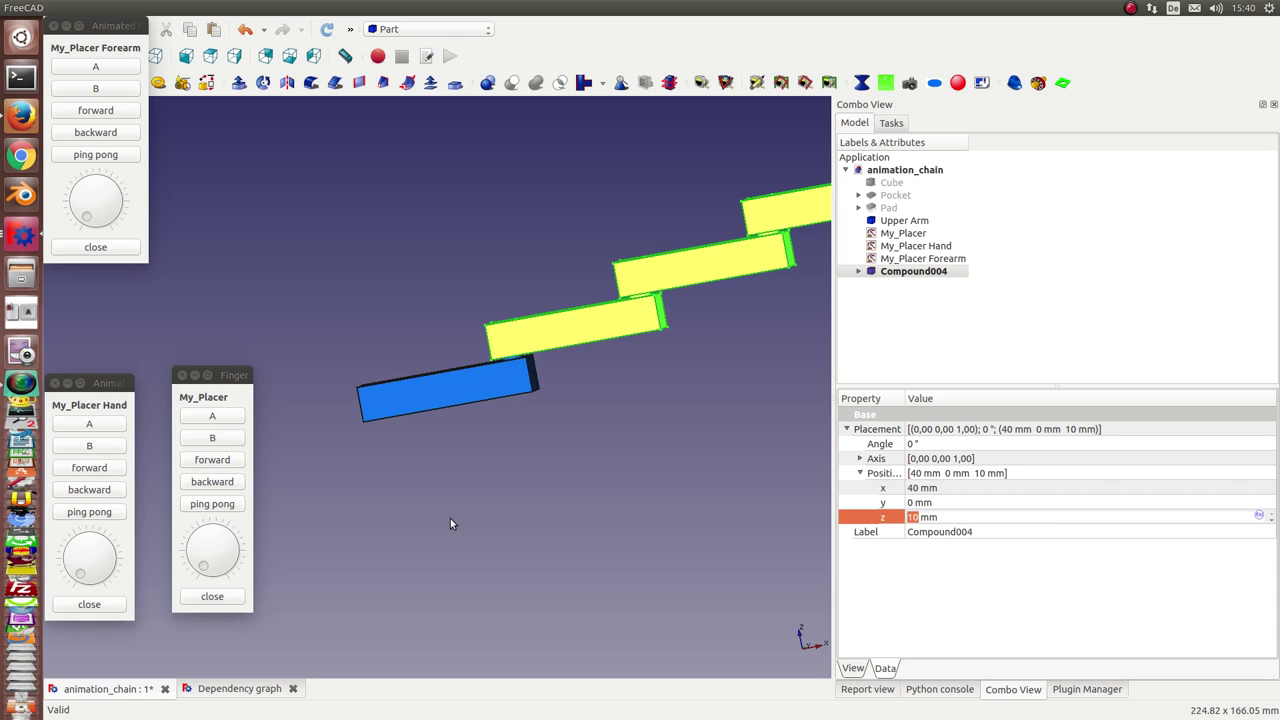
middle_click_drag(450, 523, 616, 581)
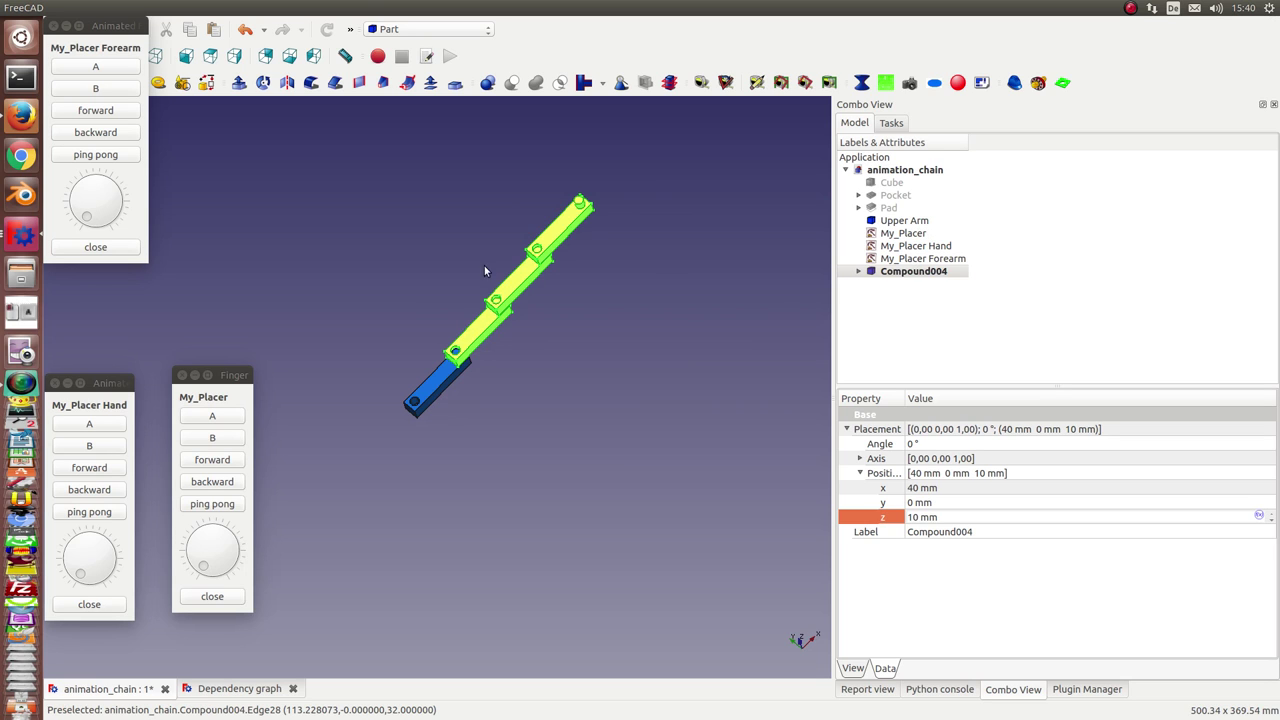
Turn the Forearm, Hand and Finger placer dials to fold the chain into a new pose.
mouse_move(92, 222)
left_mouse_down()
mouse_move(104, 189)
mouse_move(106, 216)
left_mouse_up()
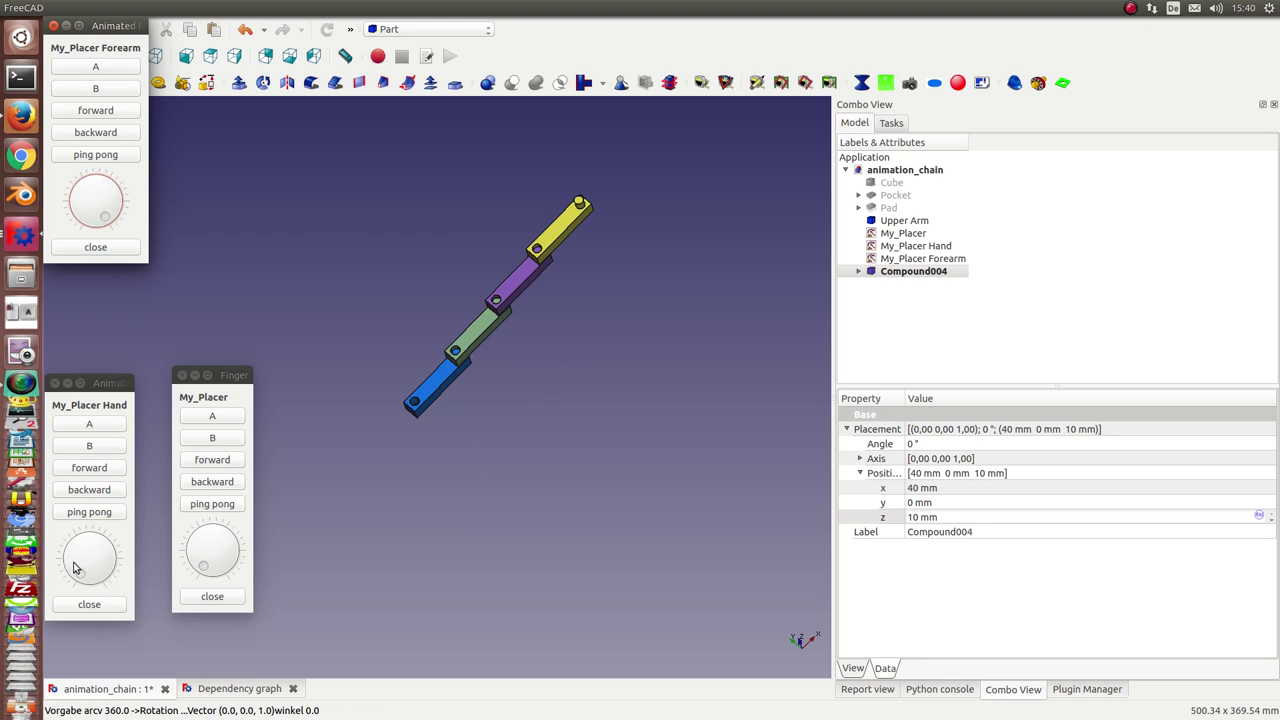
left_click_drag(76, 580, 83, 543)
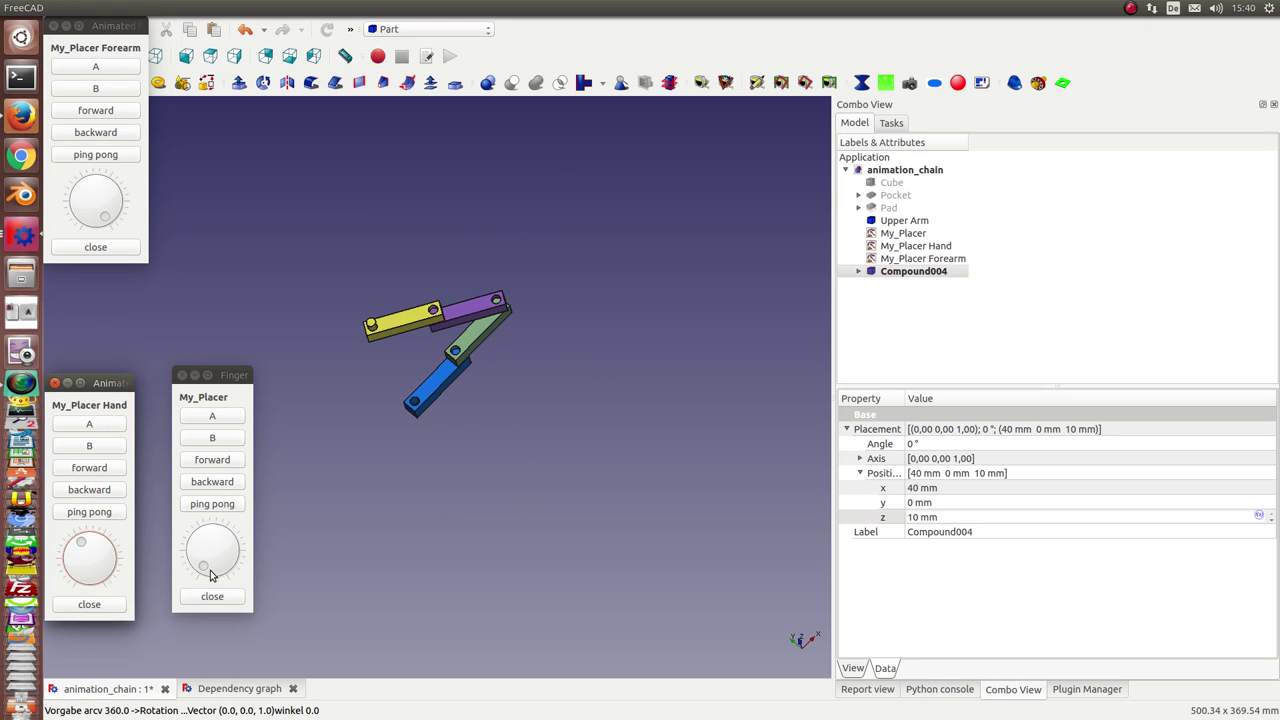
left_click_drag(203, 570, 220, 540)
left_click_drag(208, 528, 178, 545)
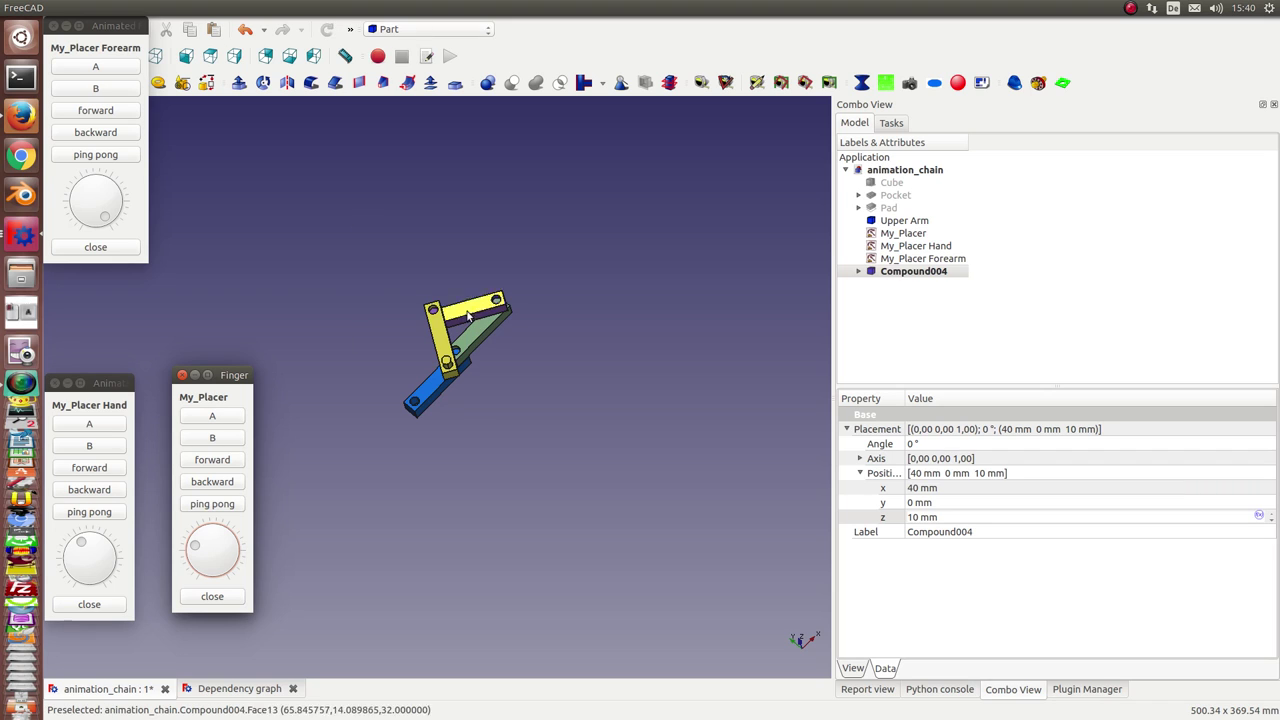
Switch to the Animation workbench and create a new My_Manager object.
left_click(461, 34)
left_click(403, 26)
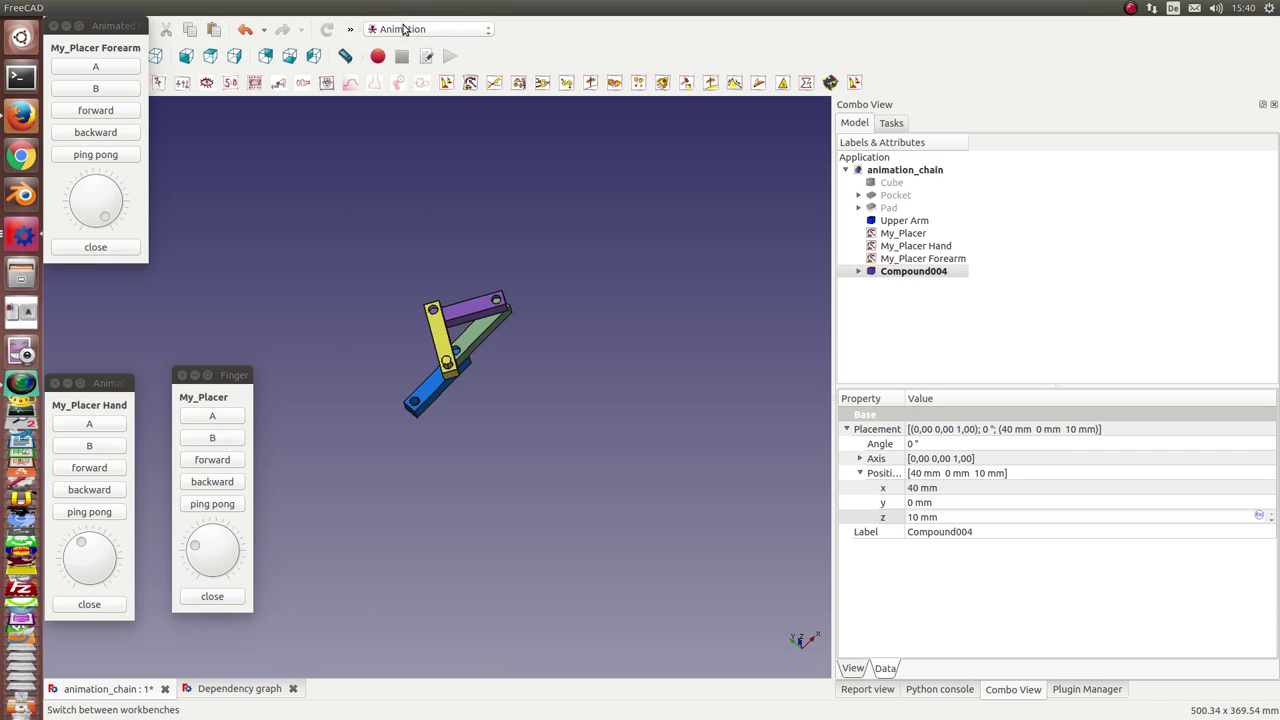
left_click_drag(117, 26, 117, 176)
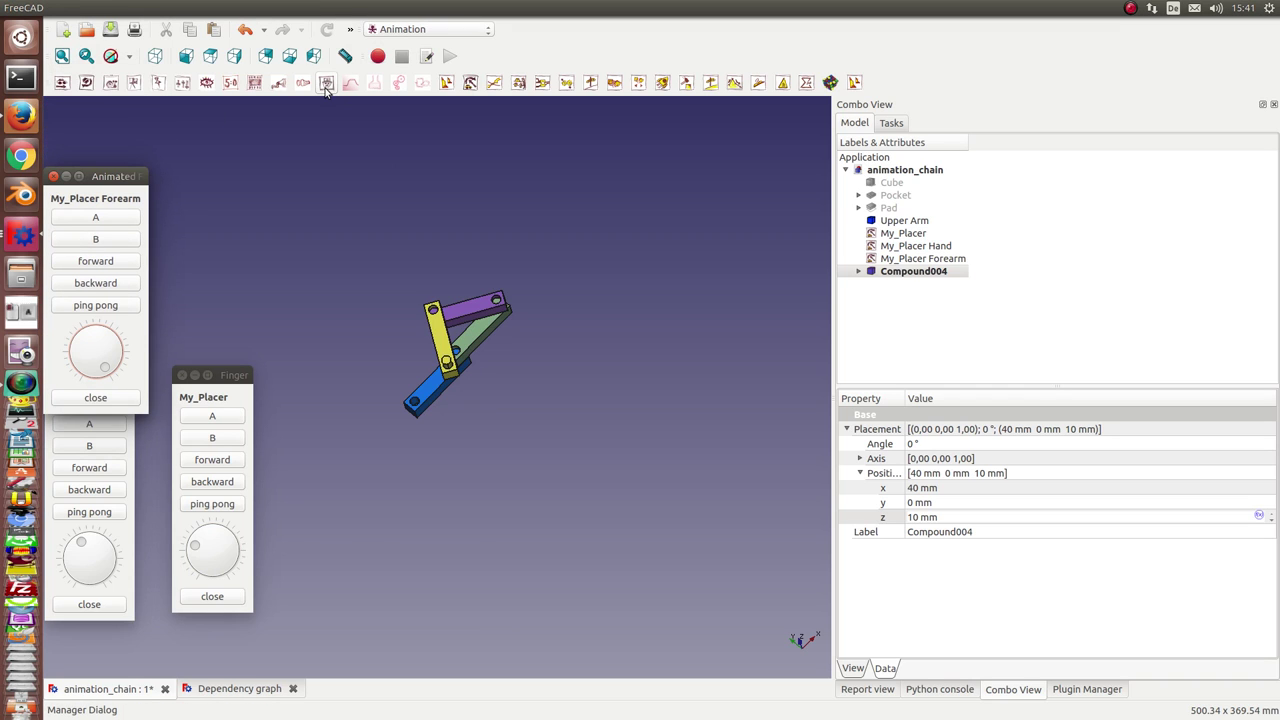
left_click(327, 85)
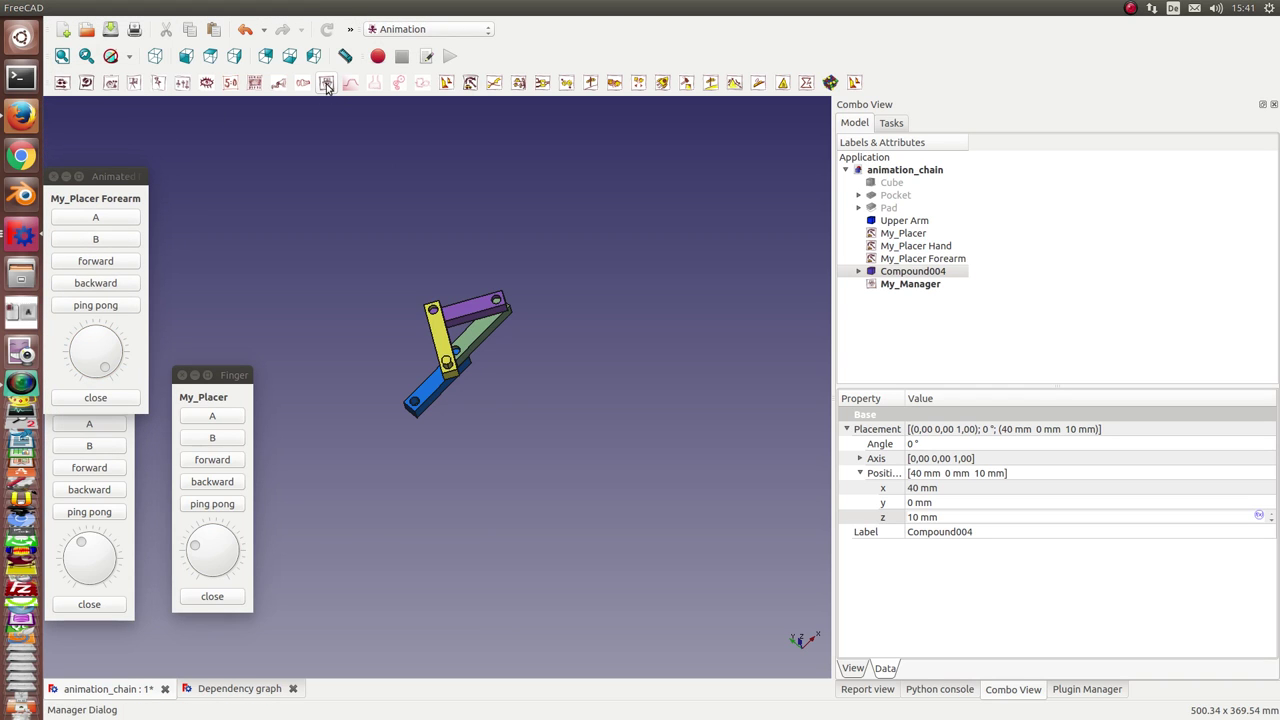
left_click(910, 285)
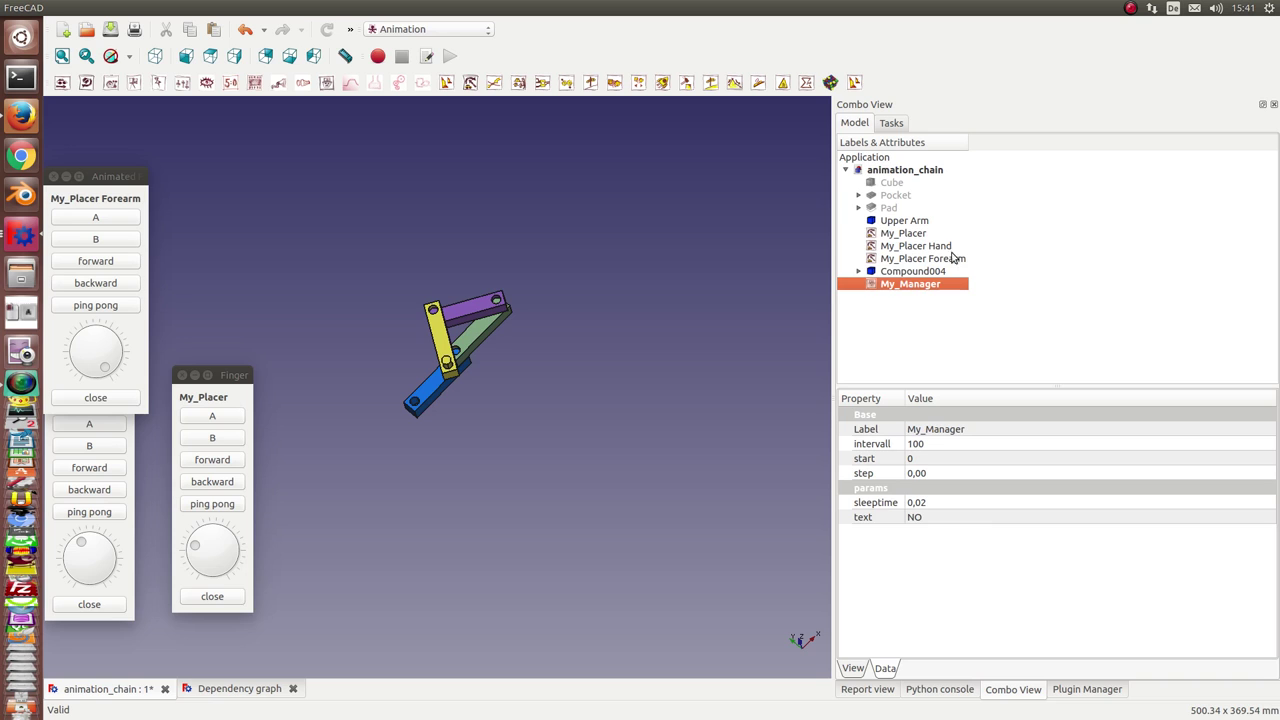
Group My_Placer, My_Placer Hand and My_Placer Forearm under My_Manager.
left_click_drag(908, 236, 918, 286)
left_click_drag(910, 233, 914, 263)
left_click(860, 246)
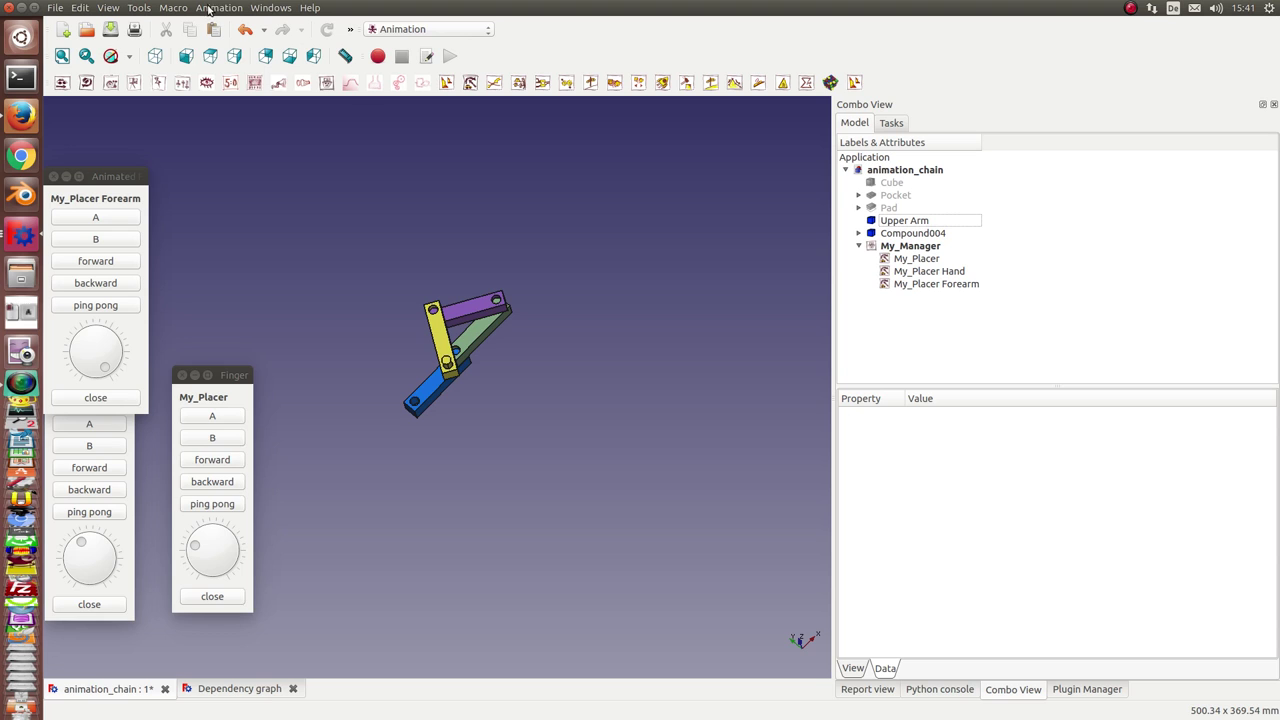
Add a new My_Toucher object from the Animation menu.
left_click(217, 8)
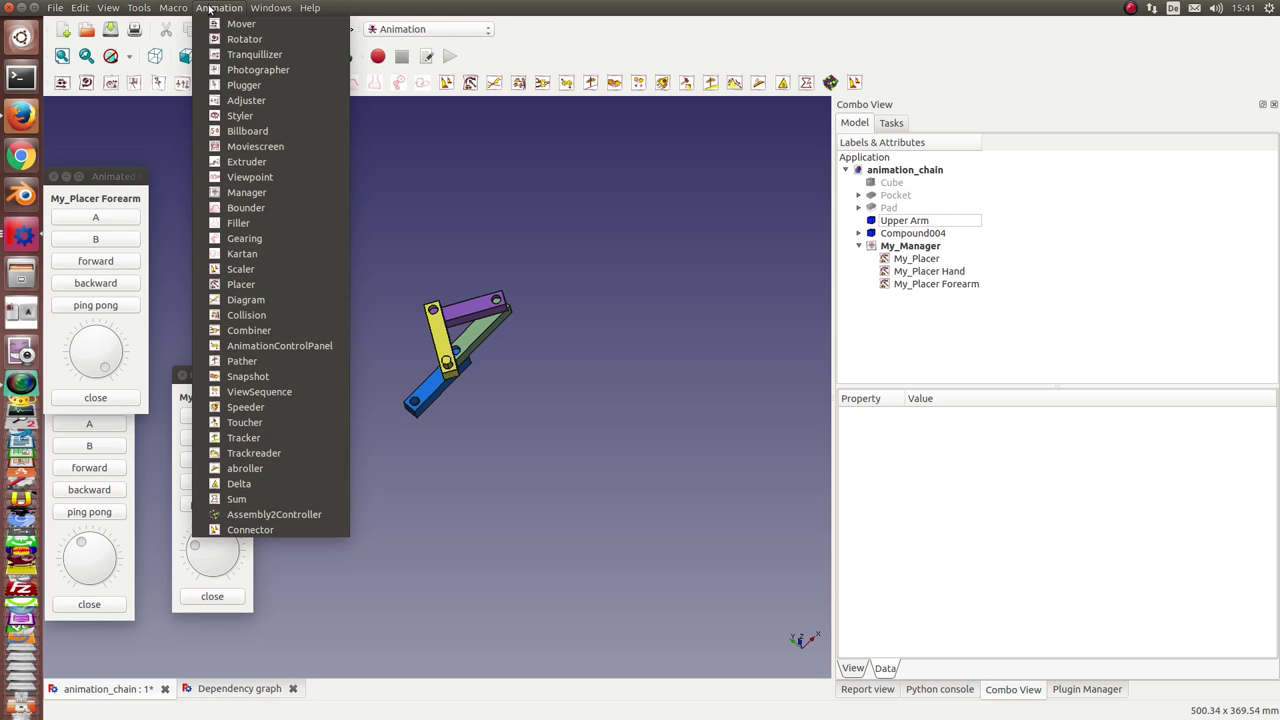
left_click(237, 423)
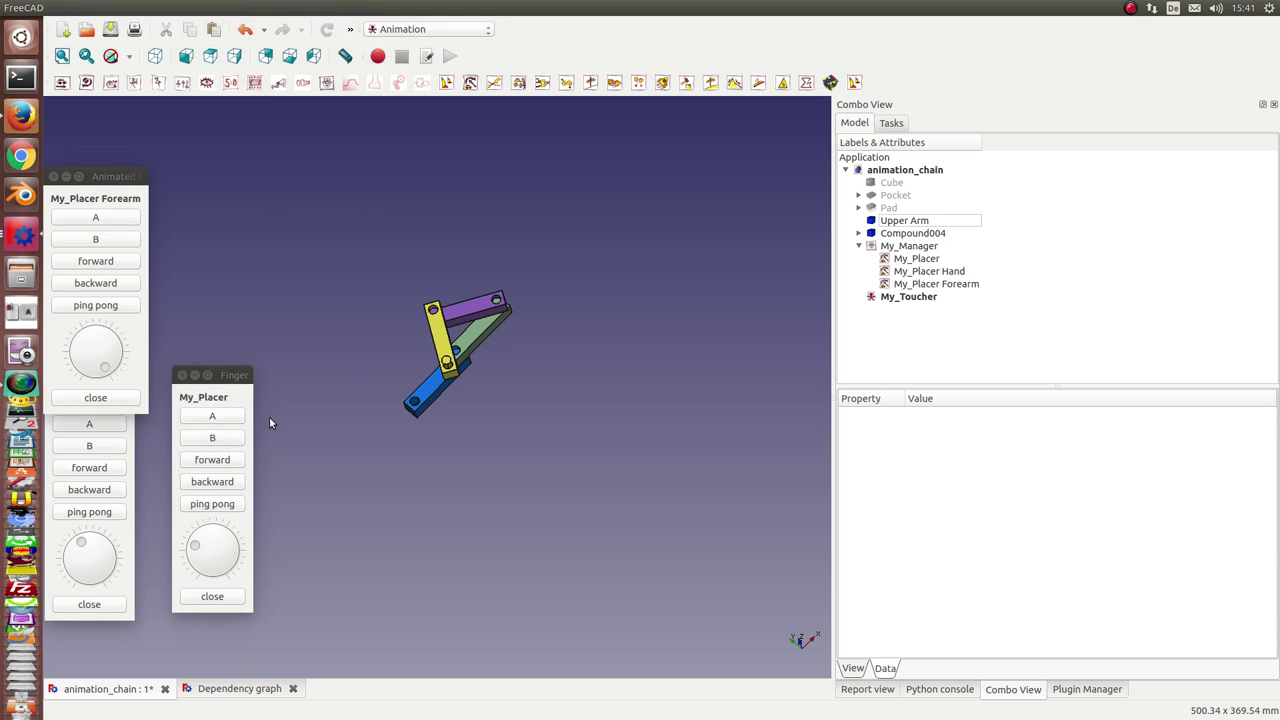
left_click(913, 298)
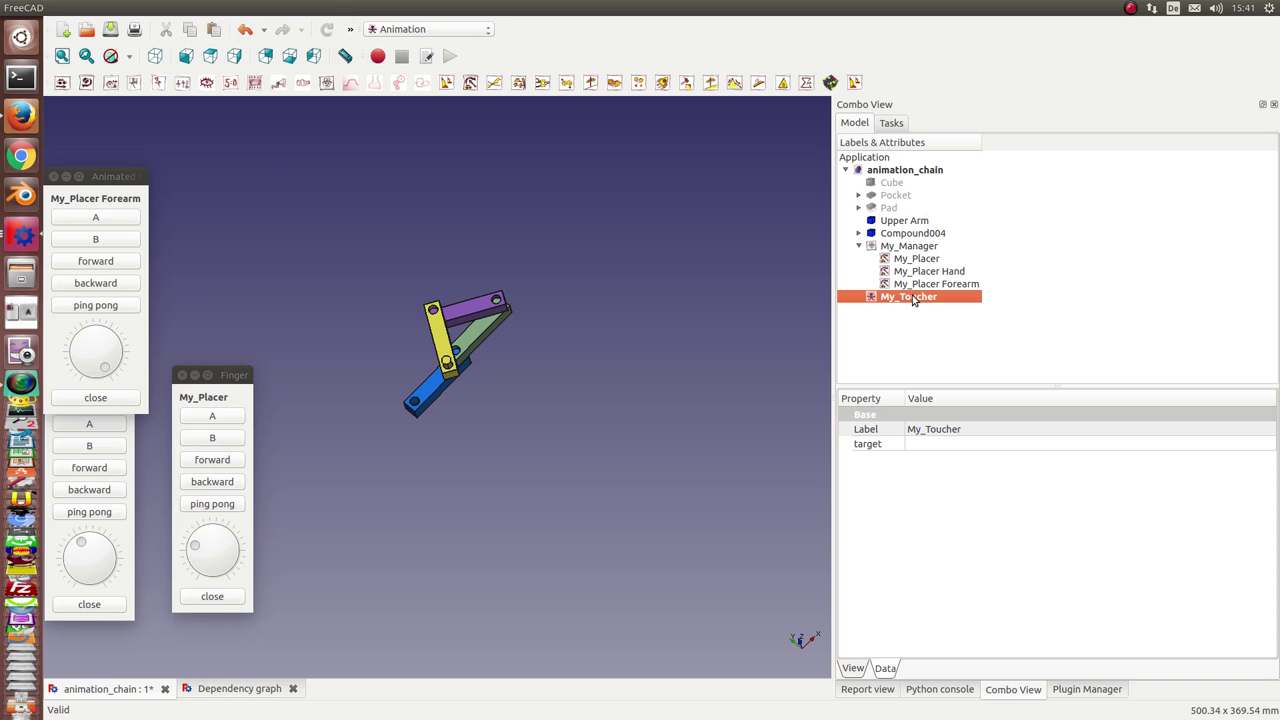
Set My_Toucher's target to Finger and move it into My_Manager.
left_click(964, 446)
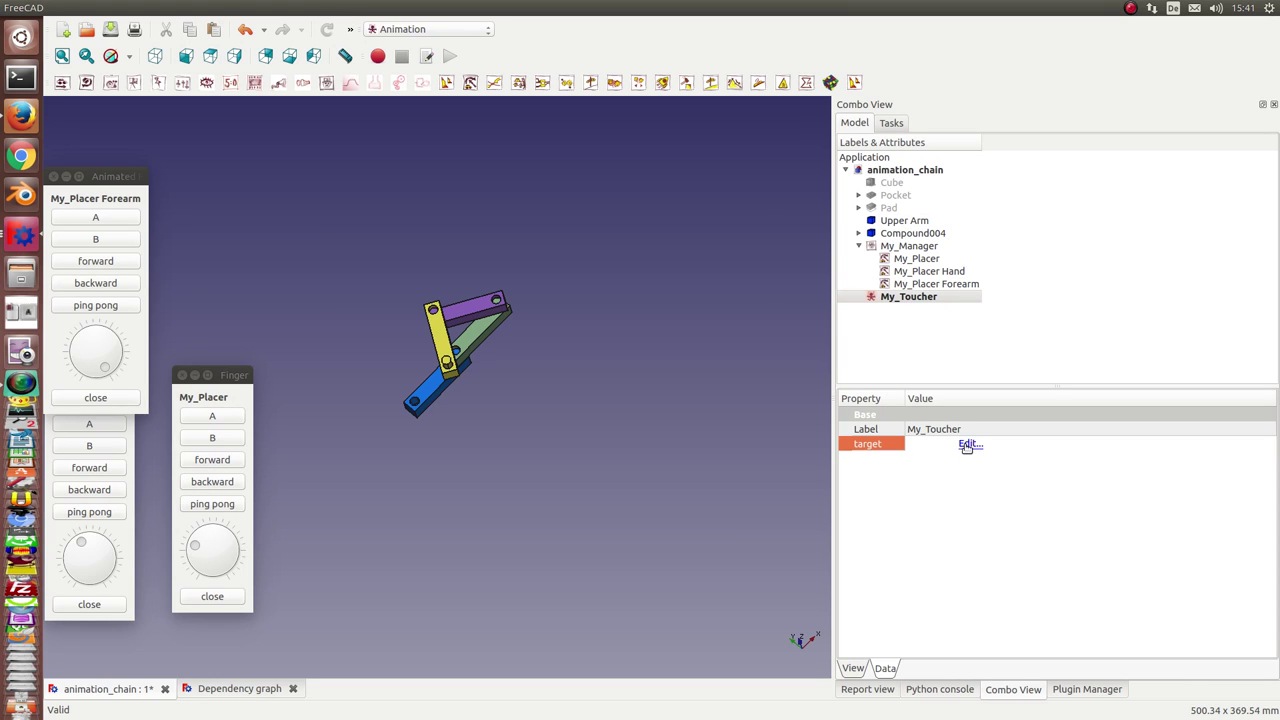
left_click(968, 444)
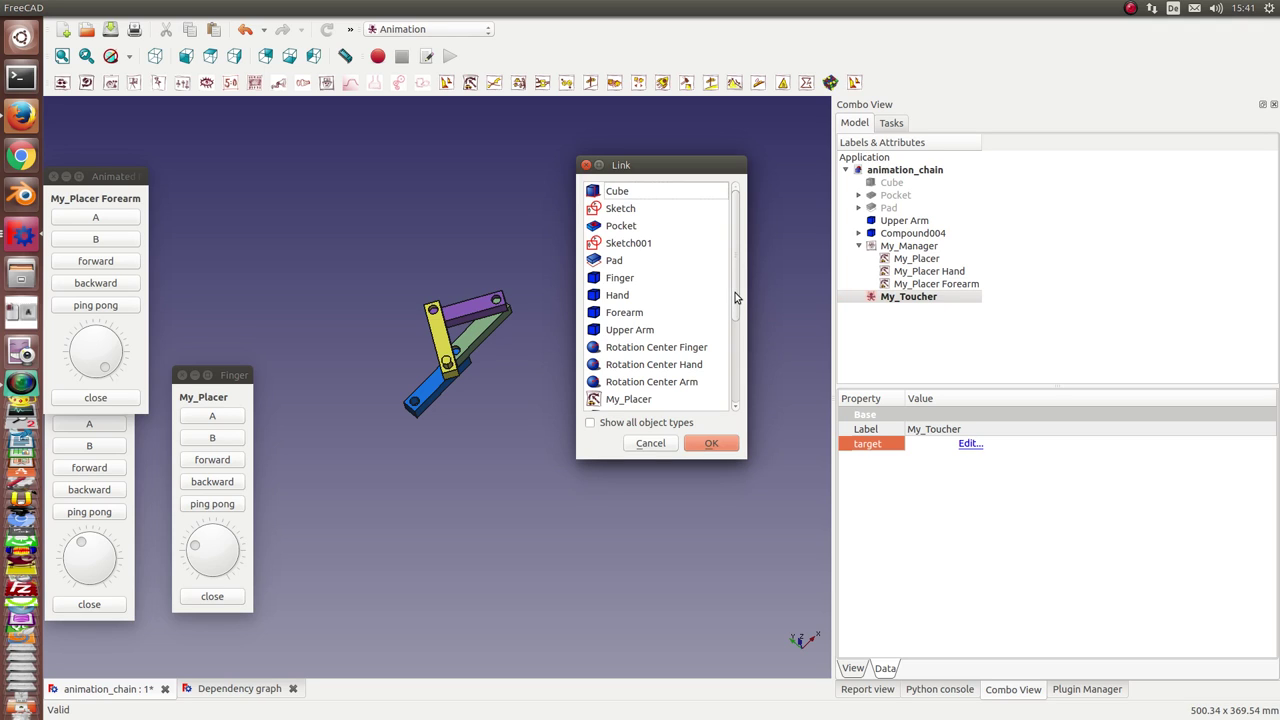
left_click(616, 278)
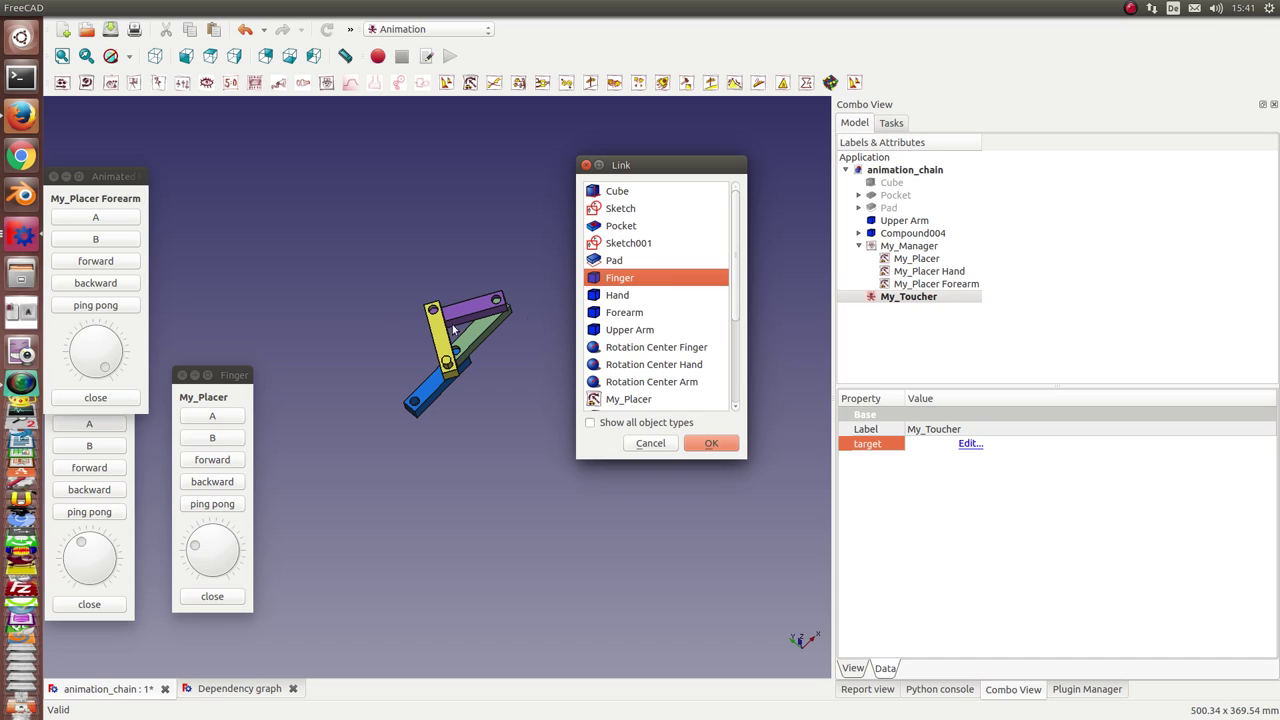
left_click(711, 443)
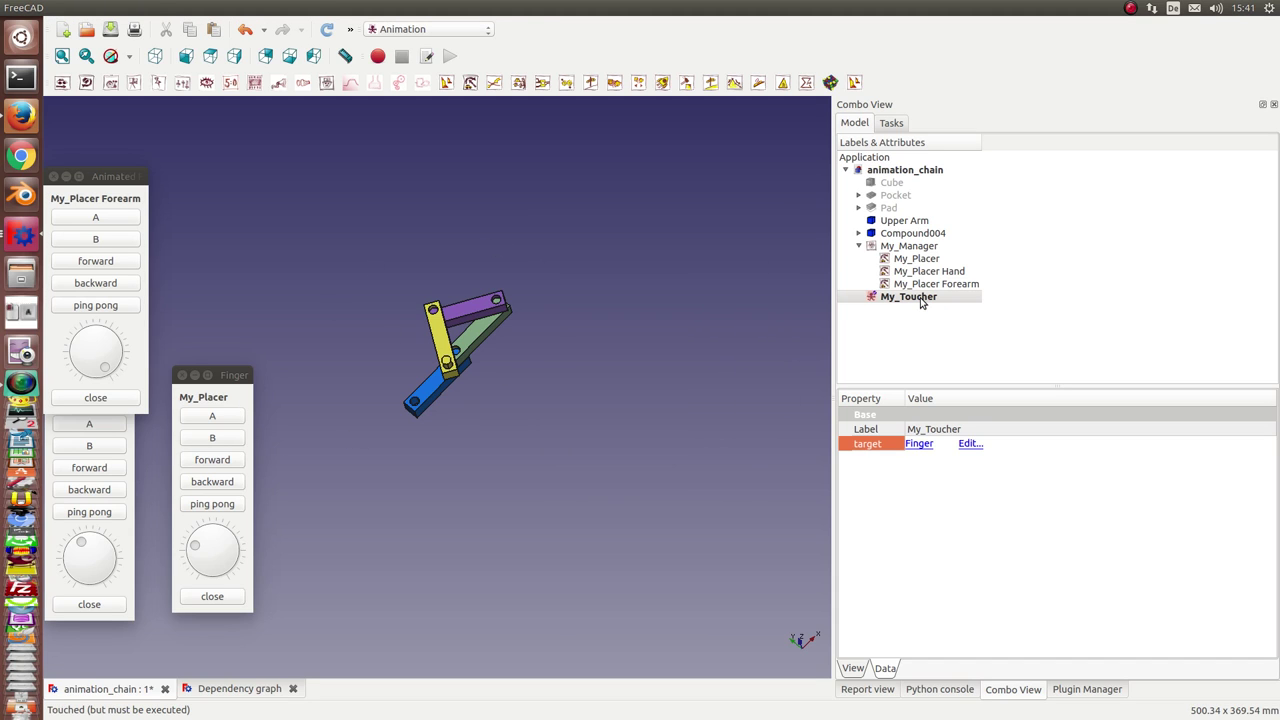
left_click_drag(931, 297, 923, 251)
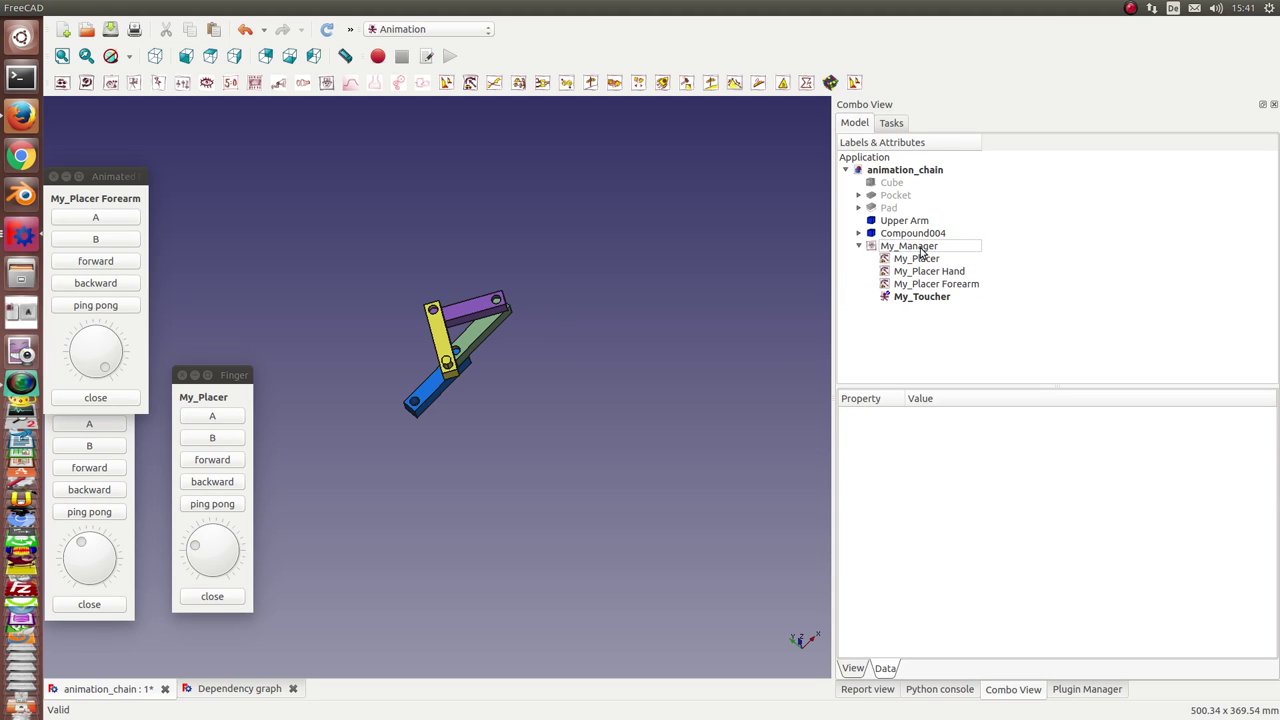
Open the My_Manager control dialog beside the model and step the chain animation forward.
left_click(920, 250)
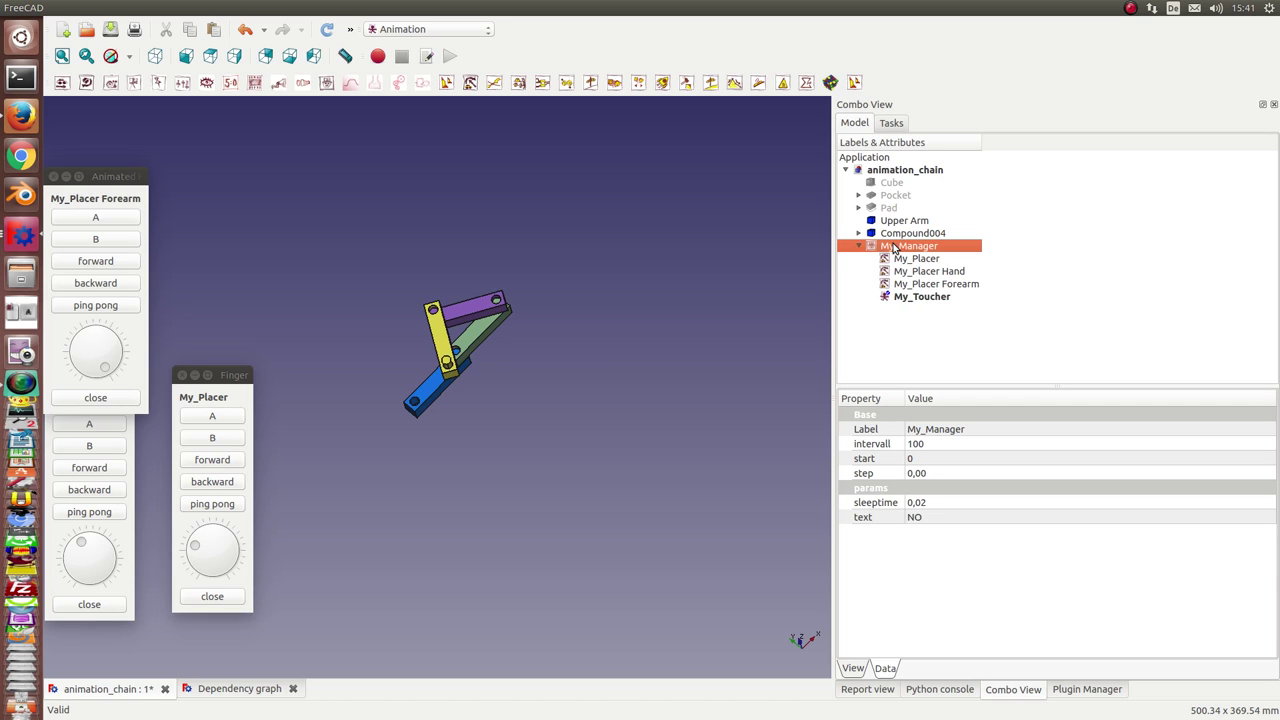
left_click_drag(95, 183, 258, 136)
double_click(903, 247)
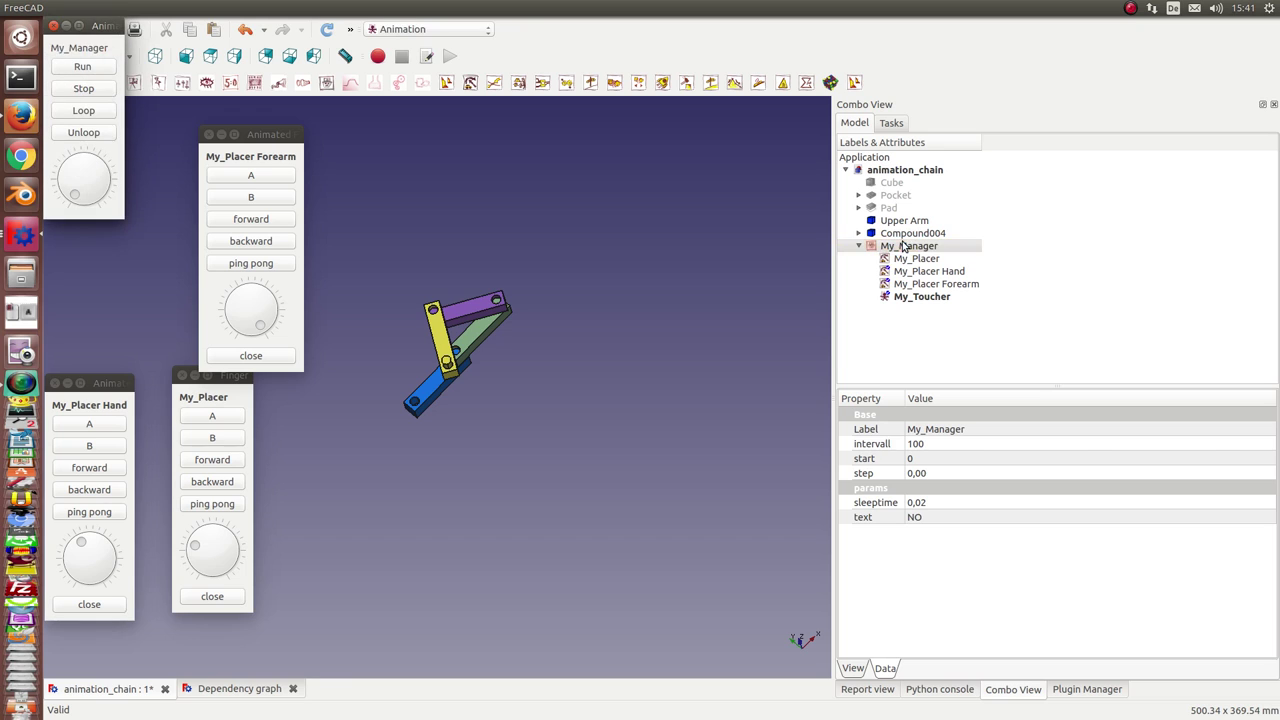
left_click_drag(92, 27, 688, 217)
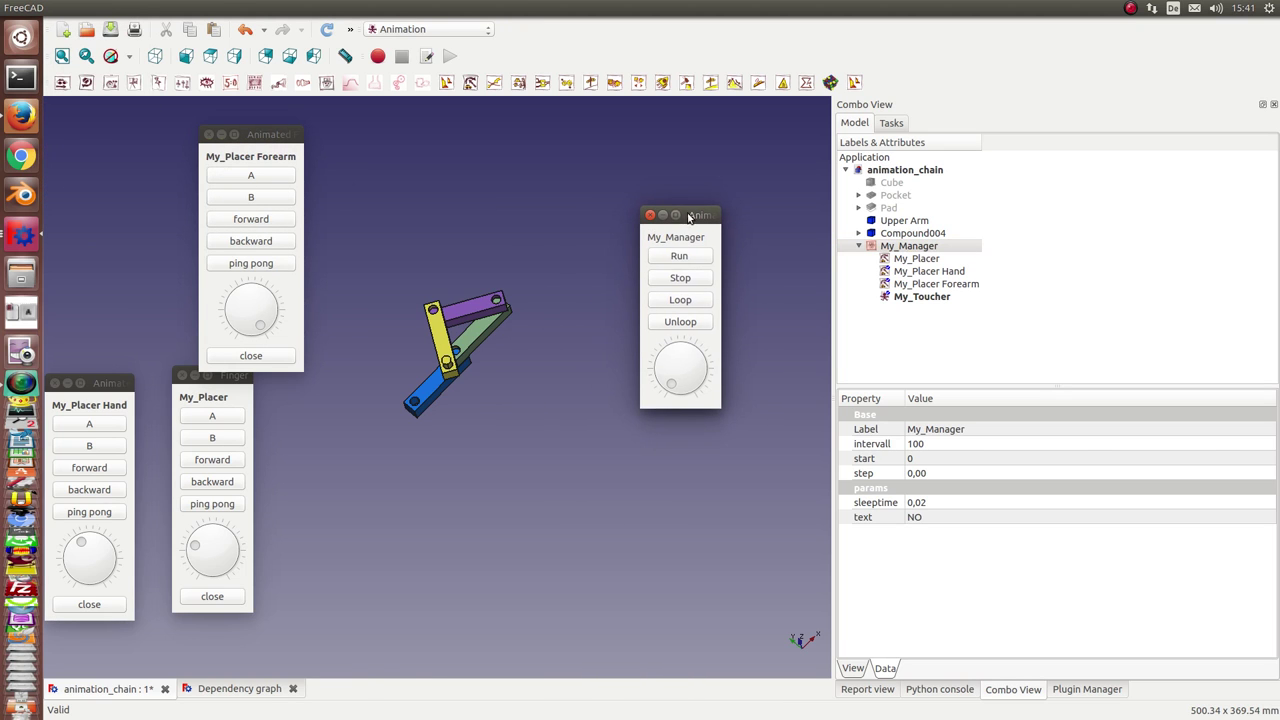
left_click_drag(671, 390, 688, 362)
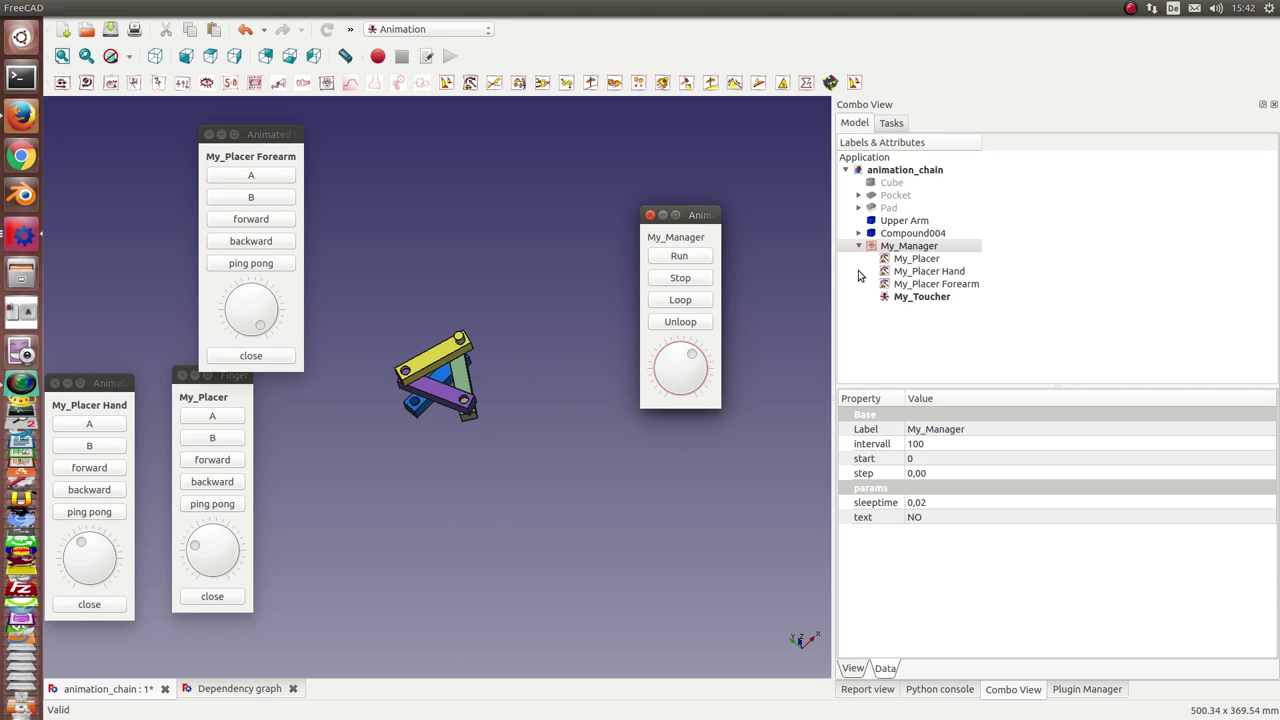
Drive the chain animation from the manager dial while inspecting each placer's settings.
left_click(918, 273)
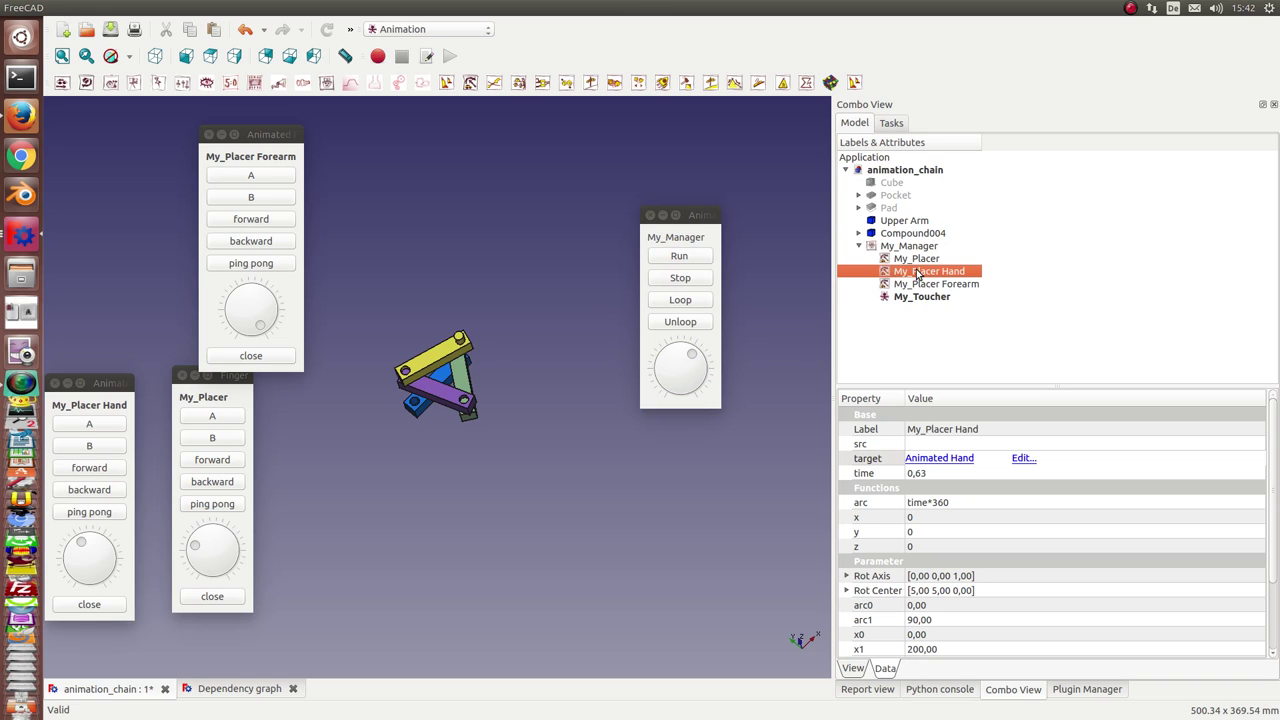
left_click_drag(688, 358, 818, 325)
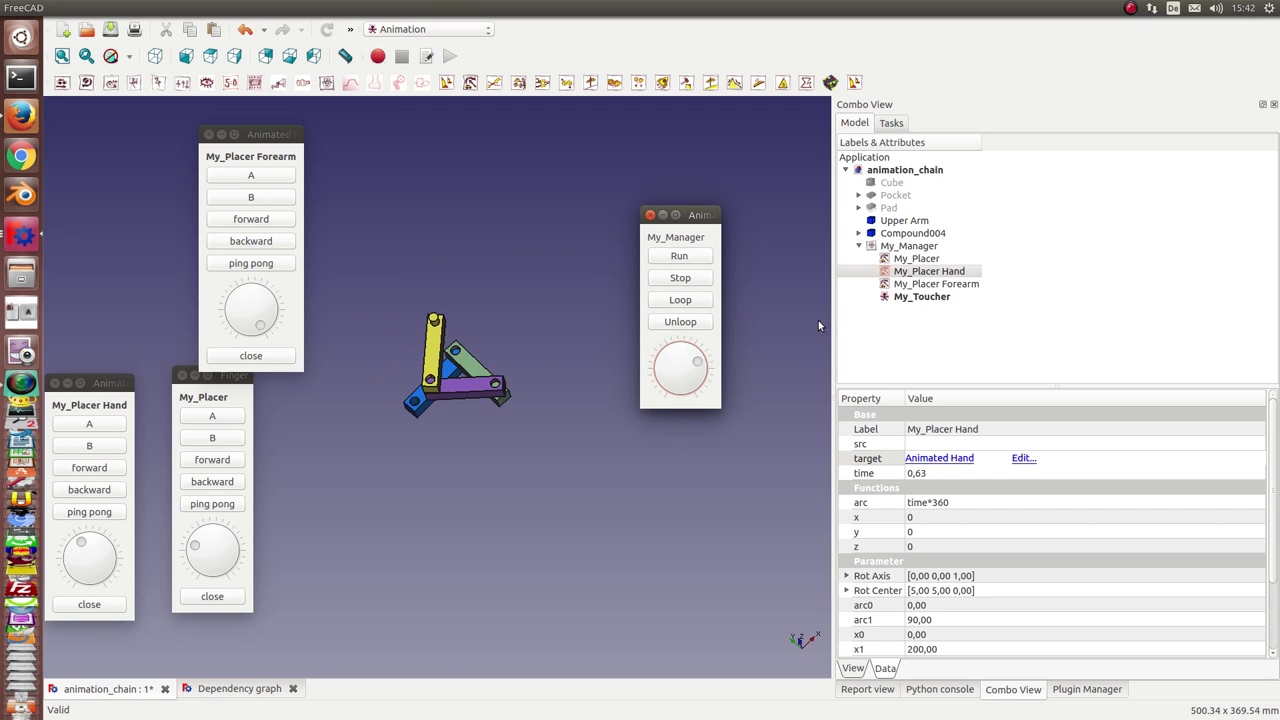
left_click(938, 260)
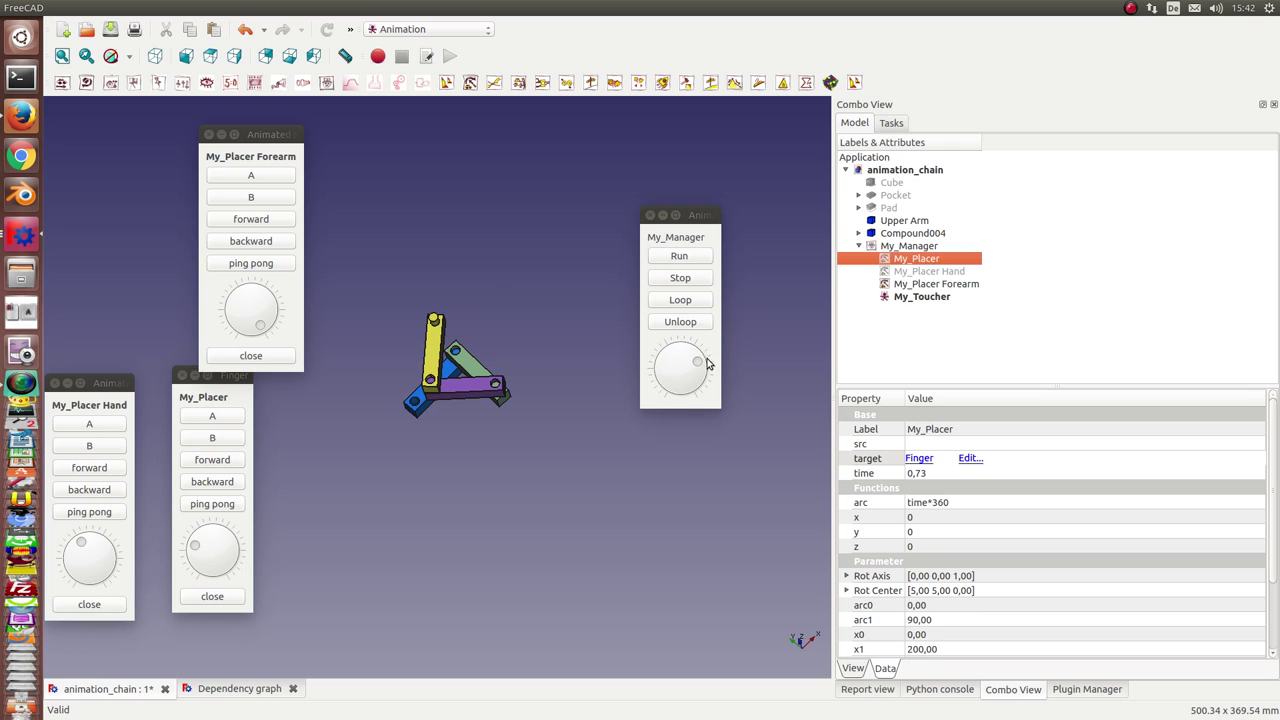
left_click_drag(702, 364, 843, 316)
left_click(934, 286)
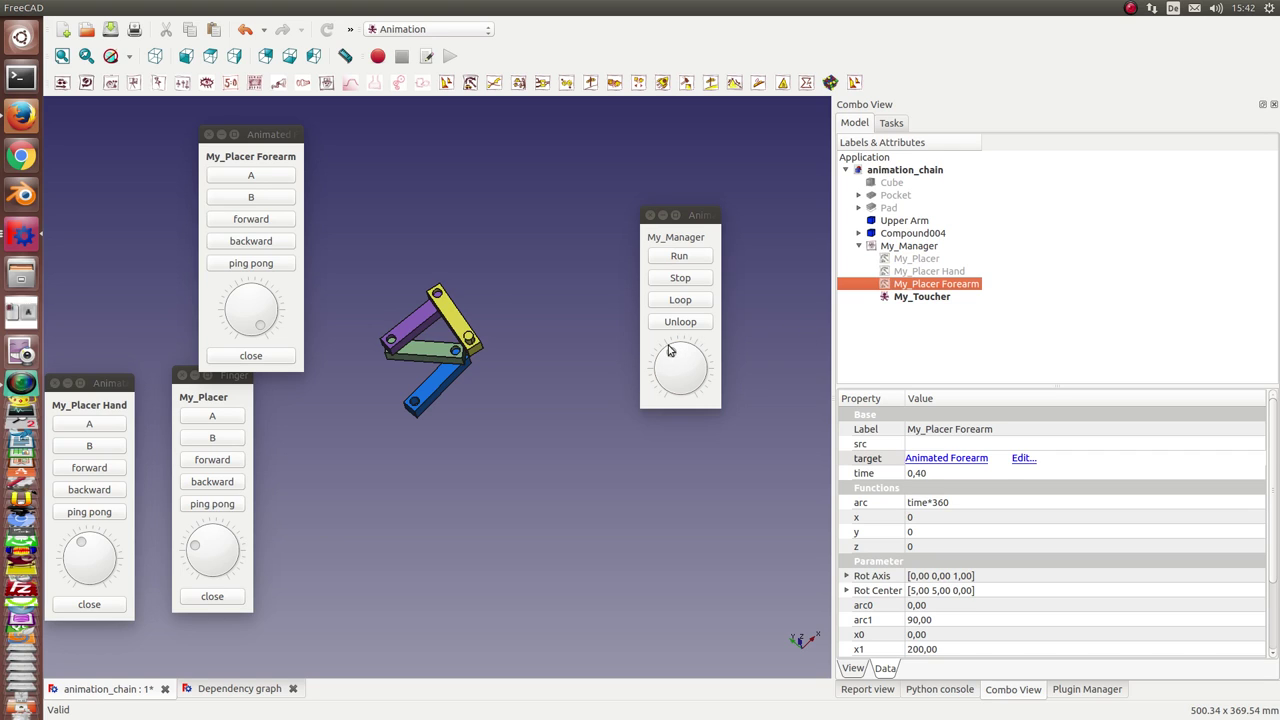
mouse_move(670, 360)
left_mouse_down()
mouse_move(694, 362)
mouse_move(685, 380)
mouse_move(691, 357)
mouse_move(649, 366)
mouse_move(698, 360)
mouse_move(671, 357)
left_mouse_up()
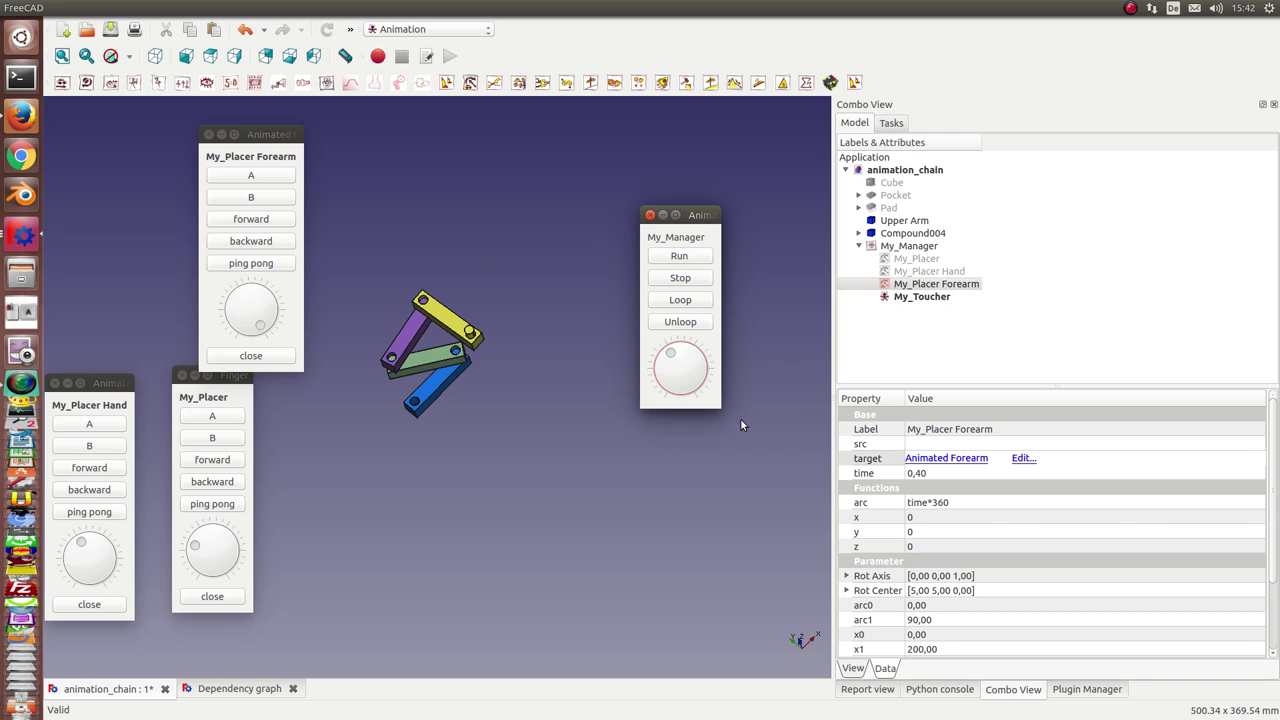
Change My_Placer's arc formula to -time*360 to reverse the finger's rotation.
left_click(922, 285)
left_click(925, 272)
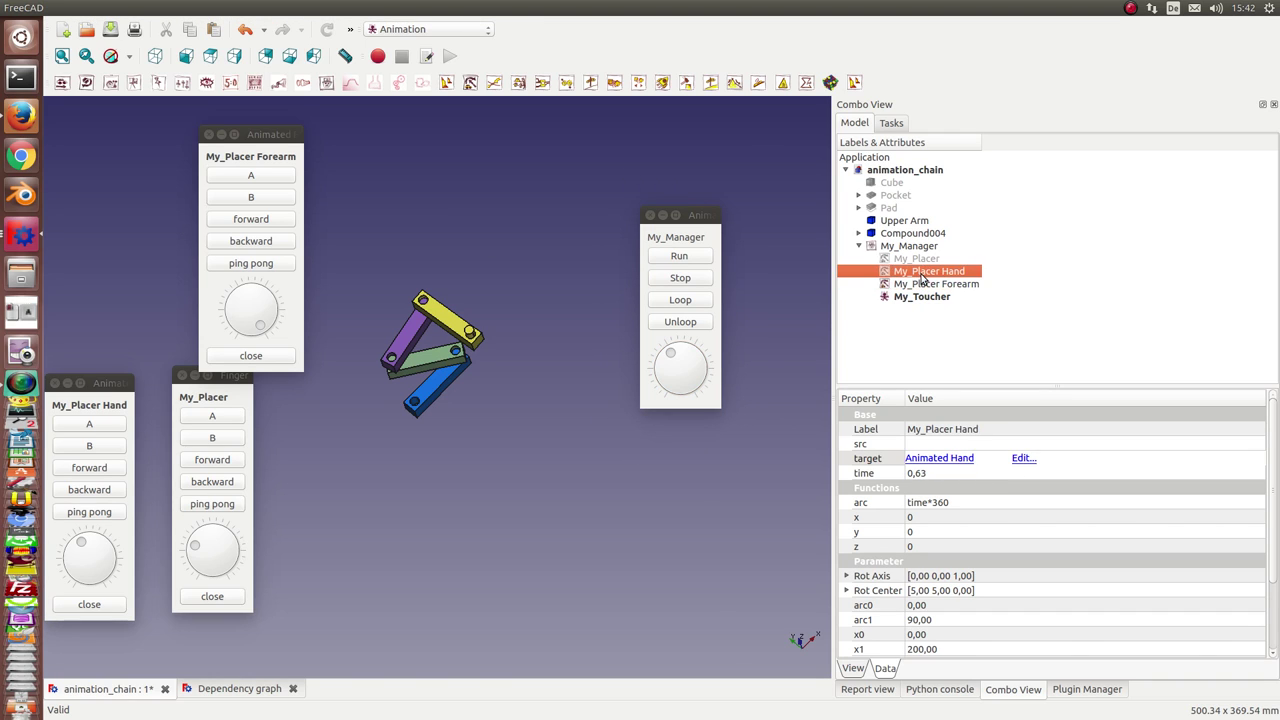
left_click(922, 258)
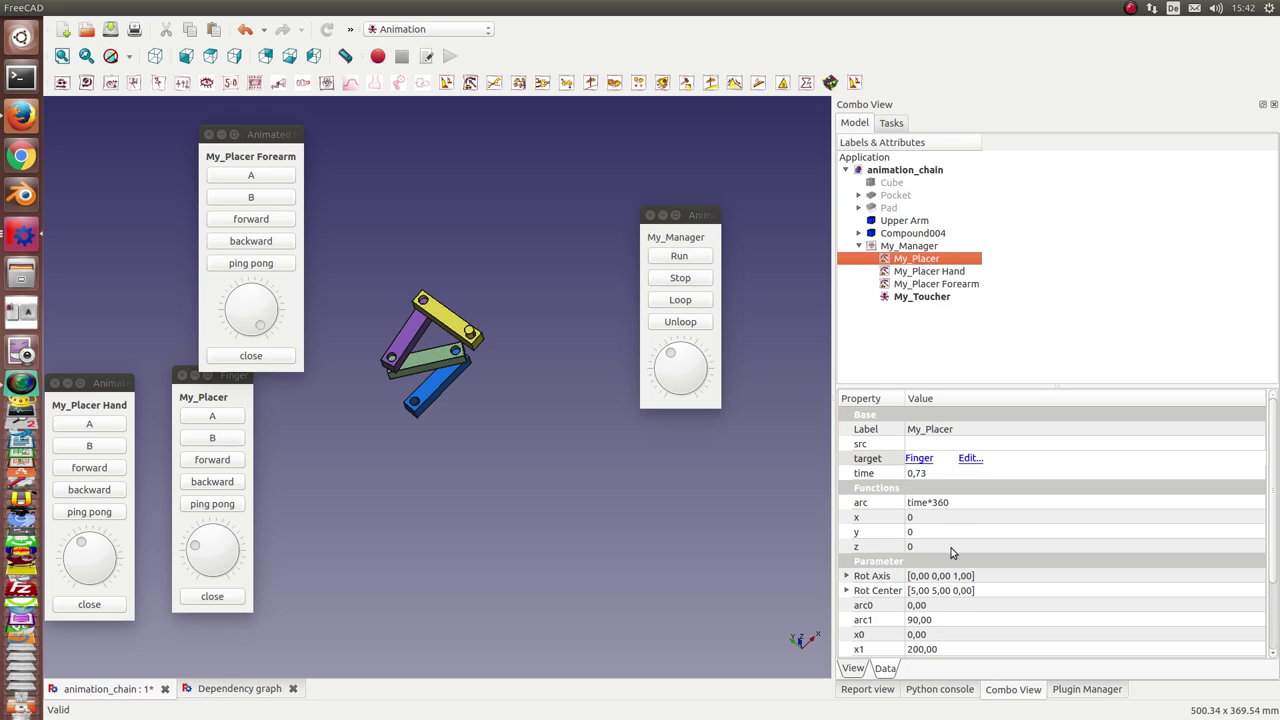
left_click(970, 504)
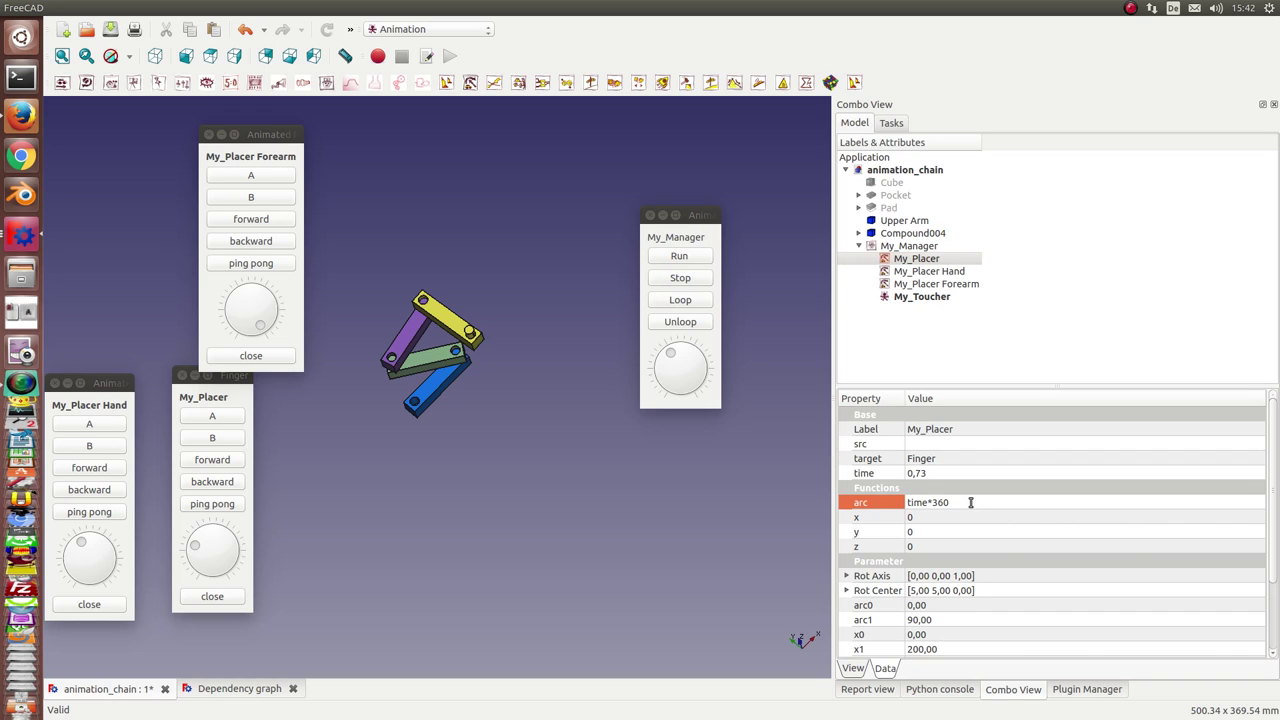
type("-")
key("Return")
Preview the reversed pose, then start the chain animation running.
left_click_drag(671, 359, 701, 370)
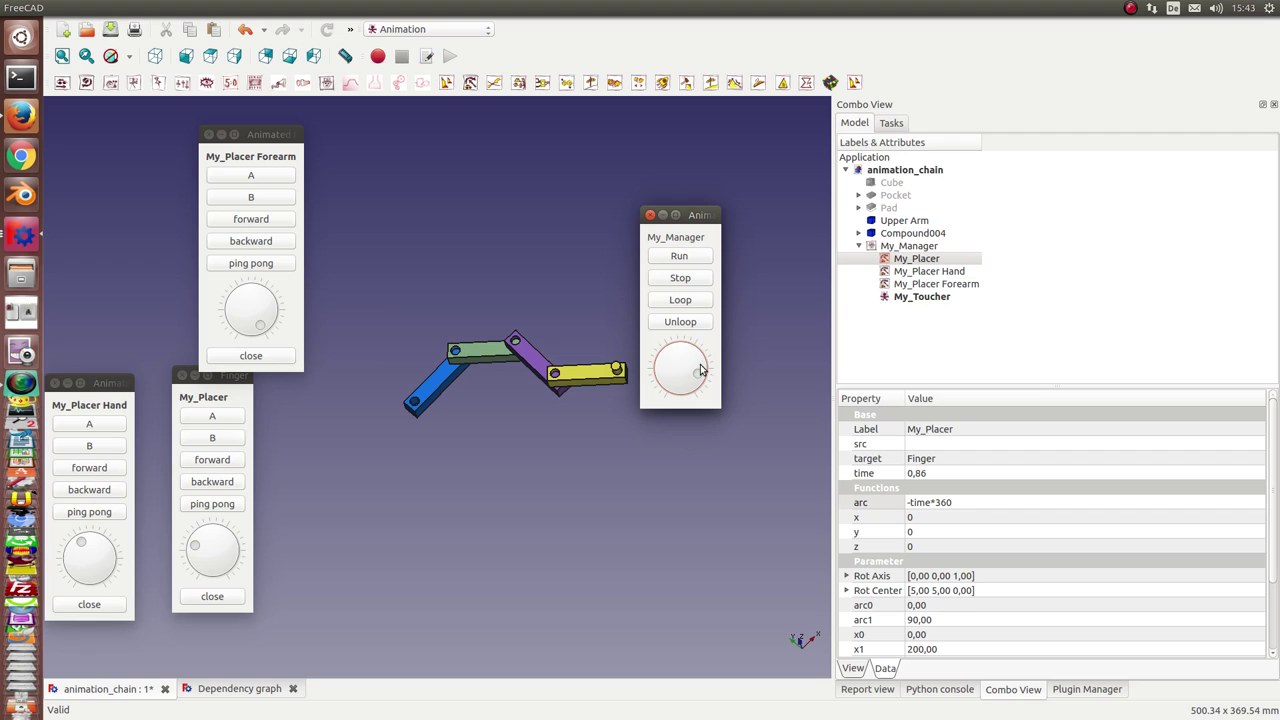
left_click(930, 284)
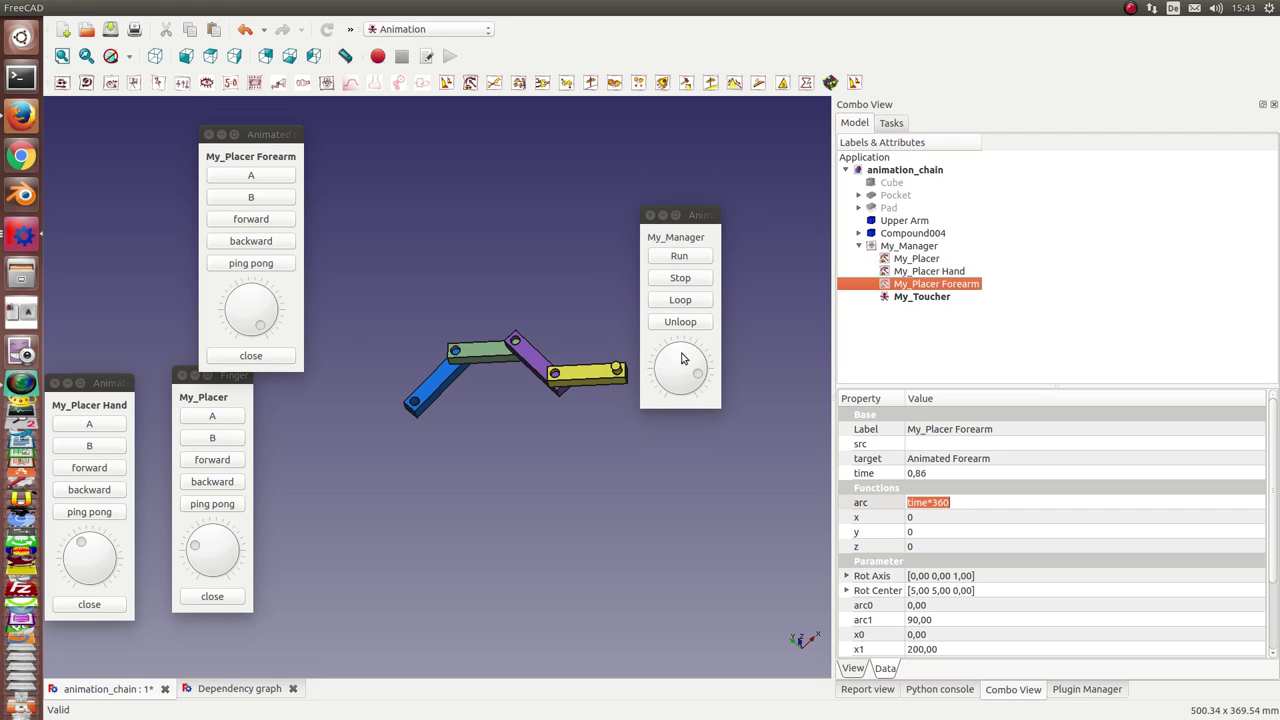
left_click(674, 258)
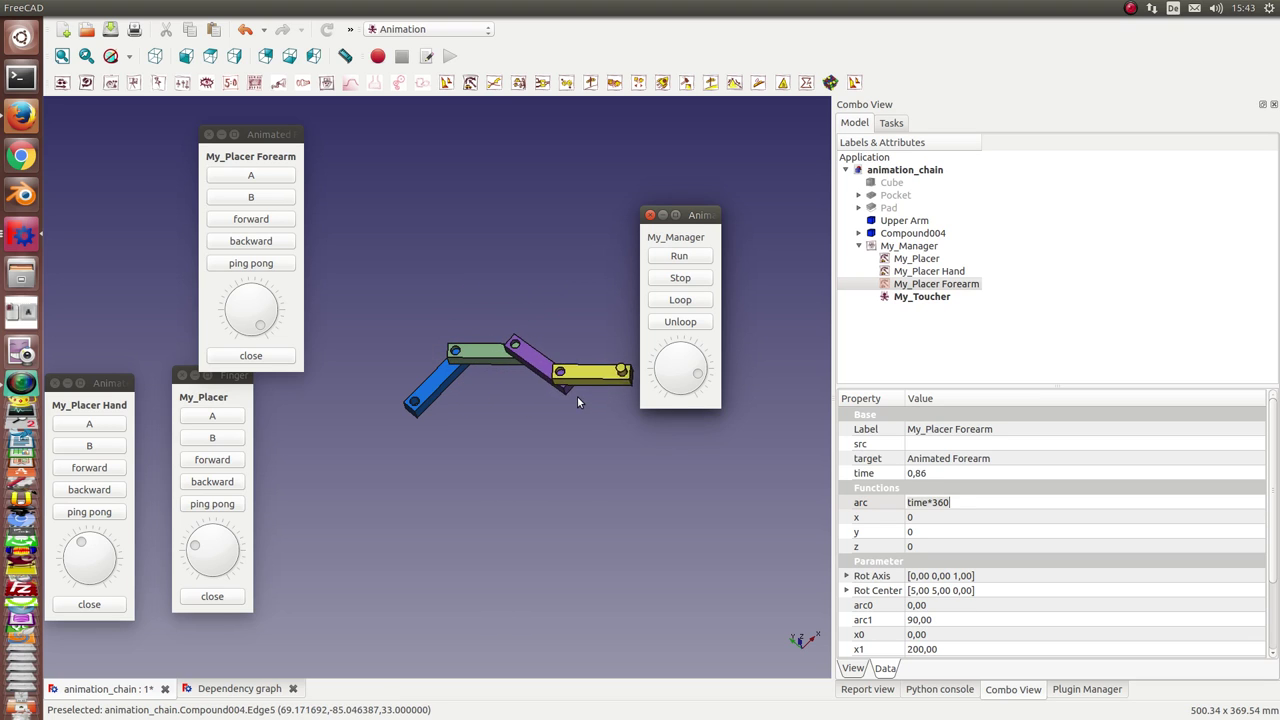
Move the My_Manager panel to the upper right while the animation runs.
left_click_drag(690, 214, 786, 155)
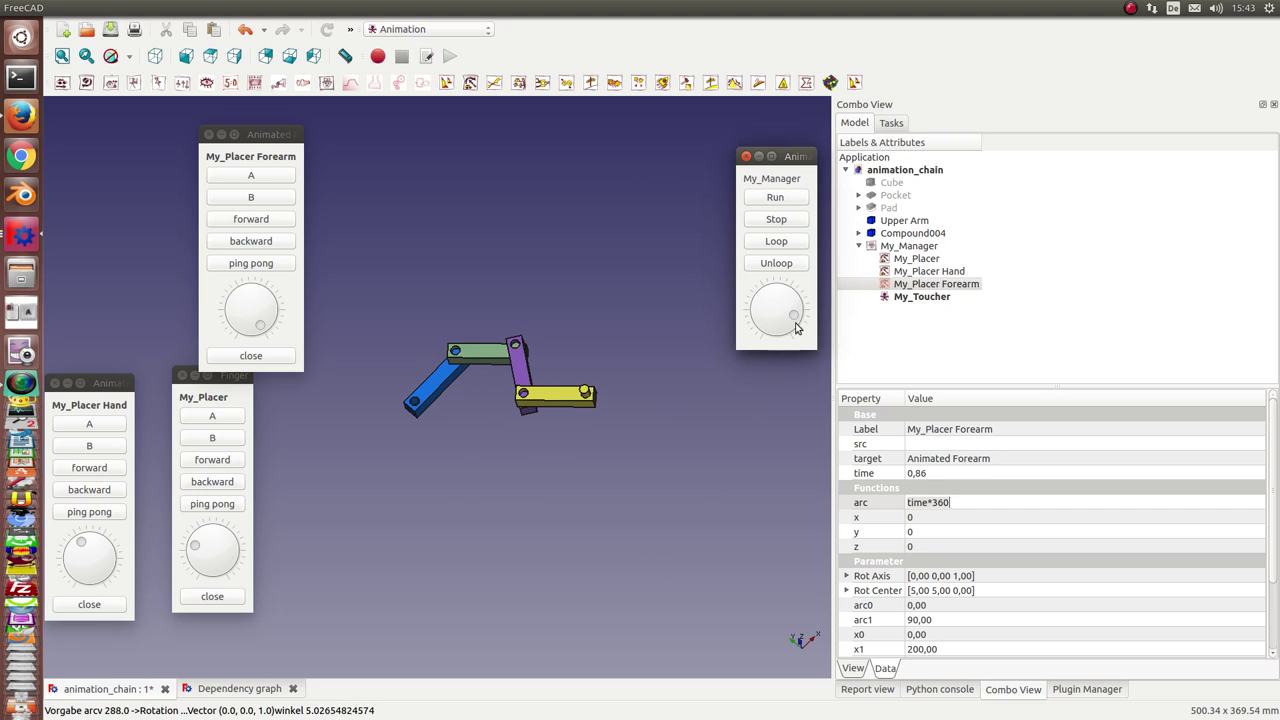
Stop the animation, change My_Placer Forearm's arc to 4*time*360, and run it again.
left_click(776, 219)
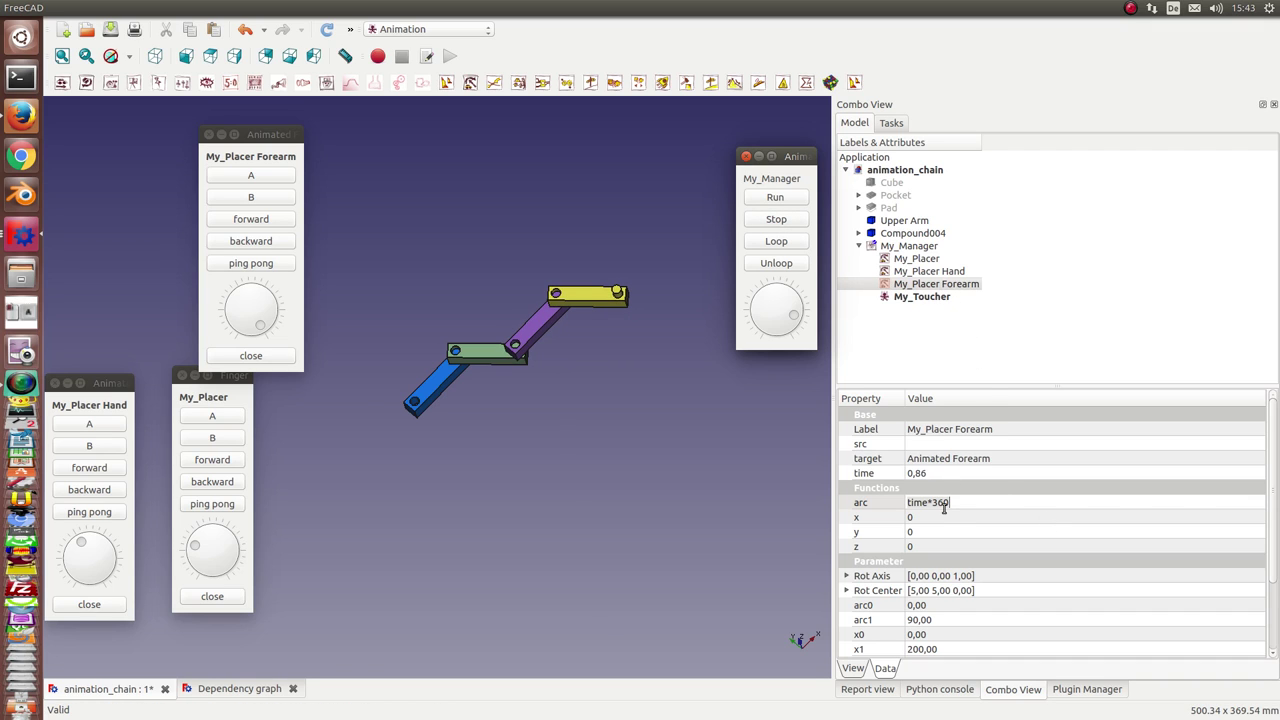
left_click(922, 286)
left_click(965, 502)
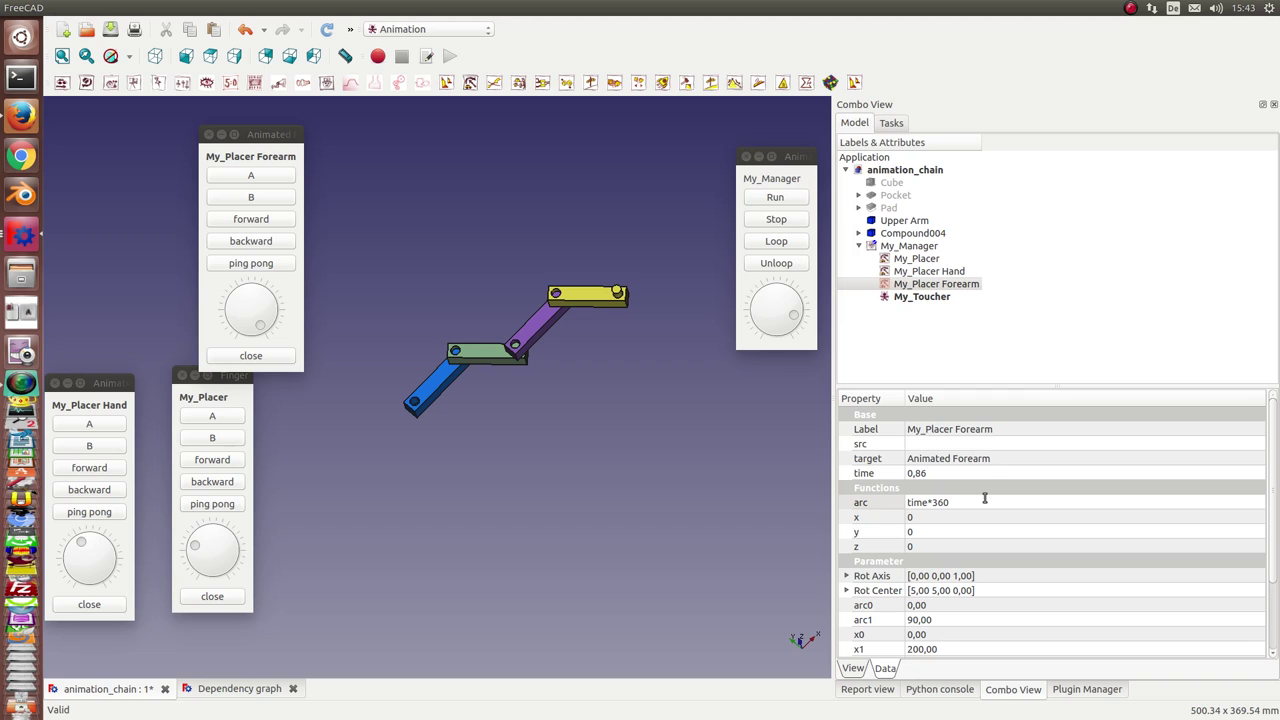
type("4*")
key("Return")
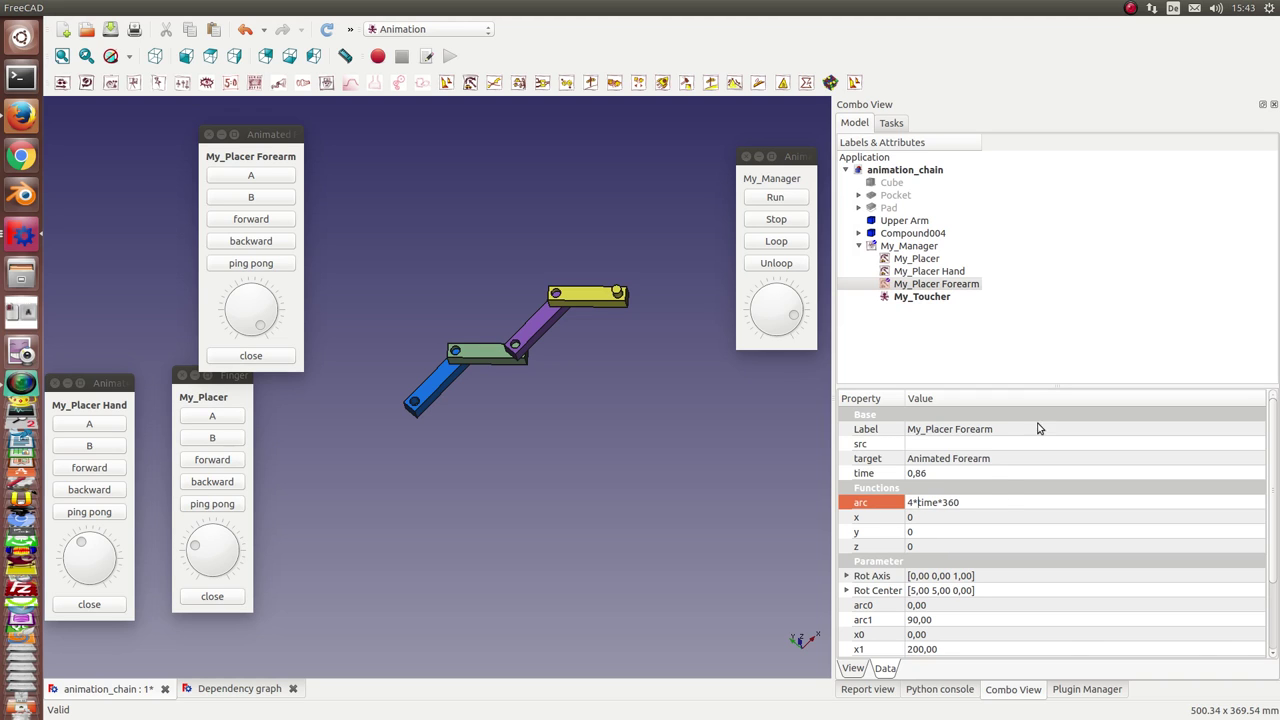
left_click(917, 285)
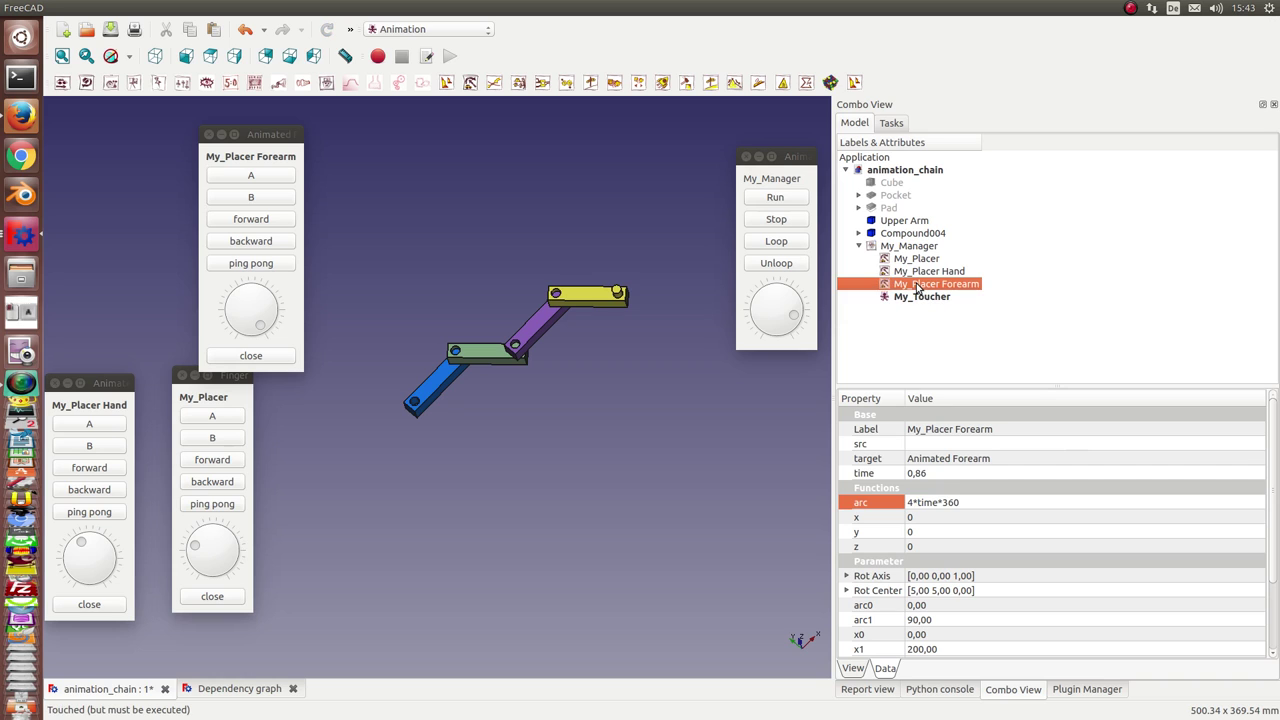
left_click(773, 200)
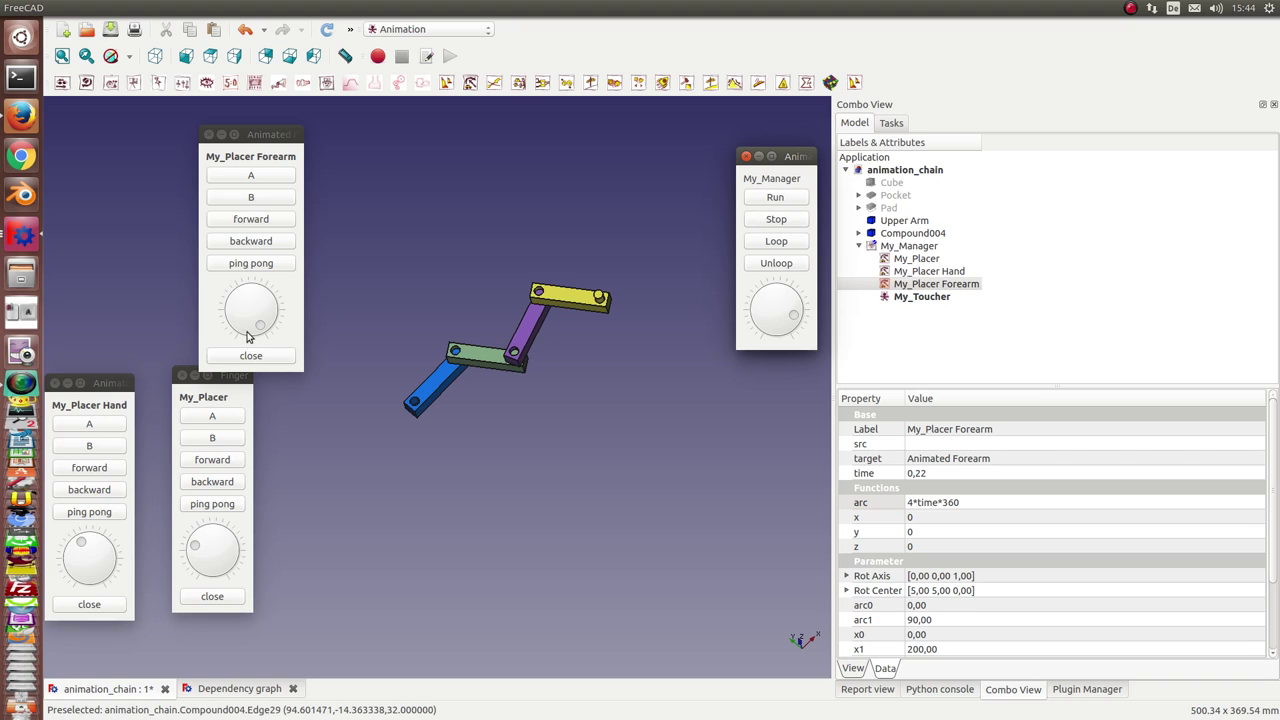
Turn the Forearm, Finger and Hand placer dials individually, folding the hand back and angling the finger up.
left_click_drag(257, 134, 355, 137)
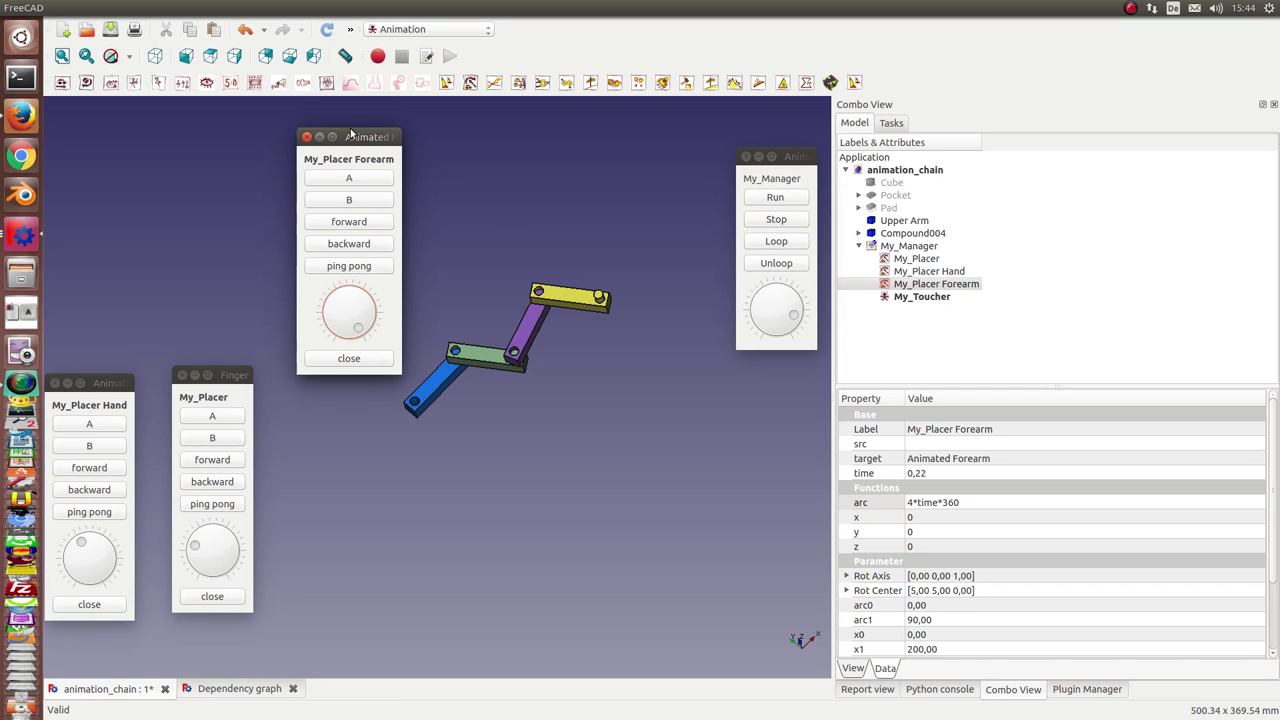
left_click(922, 250)
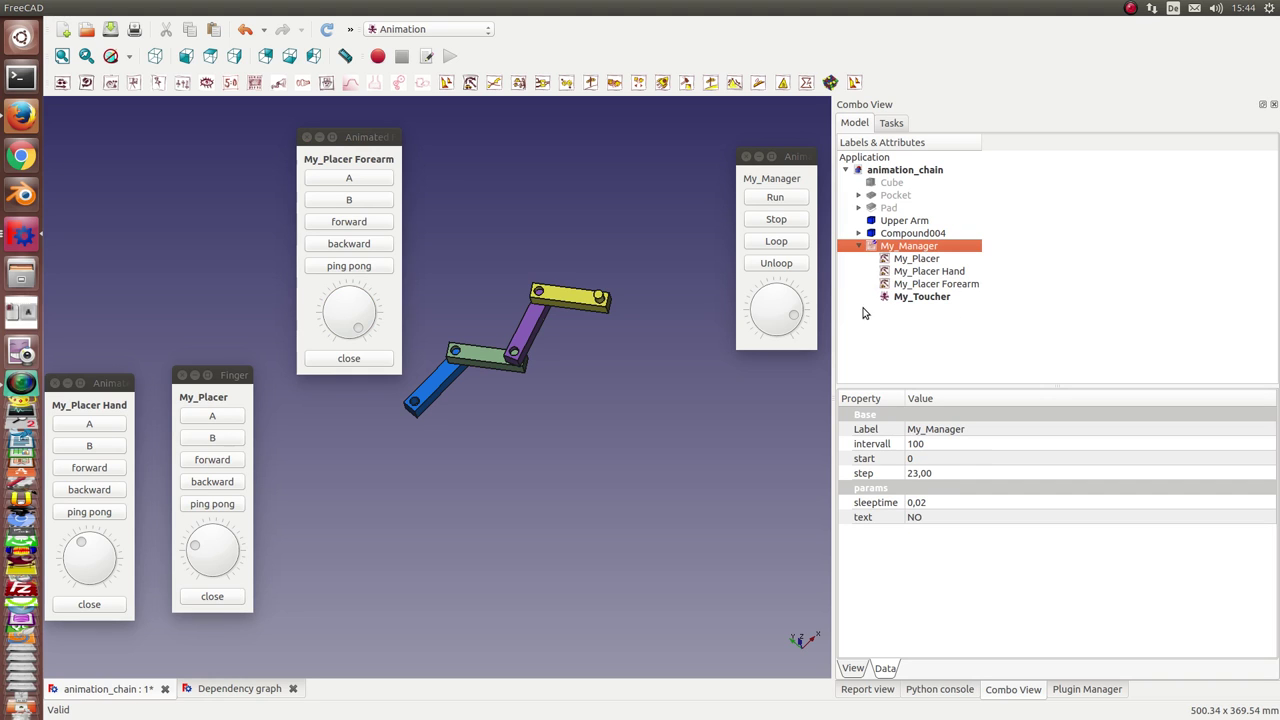
left_click_drag(360, 329, 366, 314)
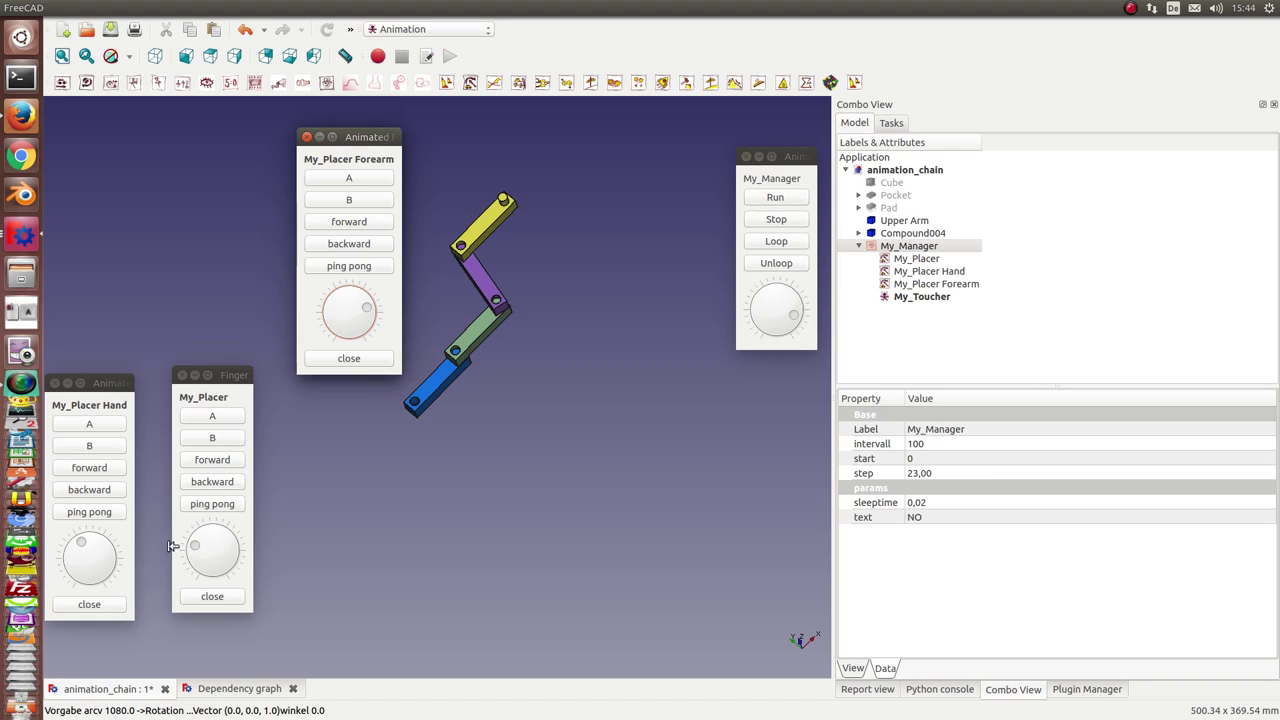
mouse_move(196, 548)
left_mouse_down()
mouse_move(218, 532)
mouse_move(228, 556)
mouse_move(184, 530)
left_mouse_up()
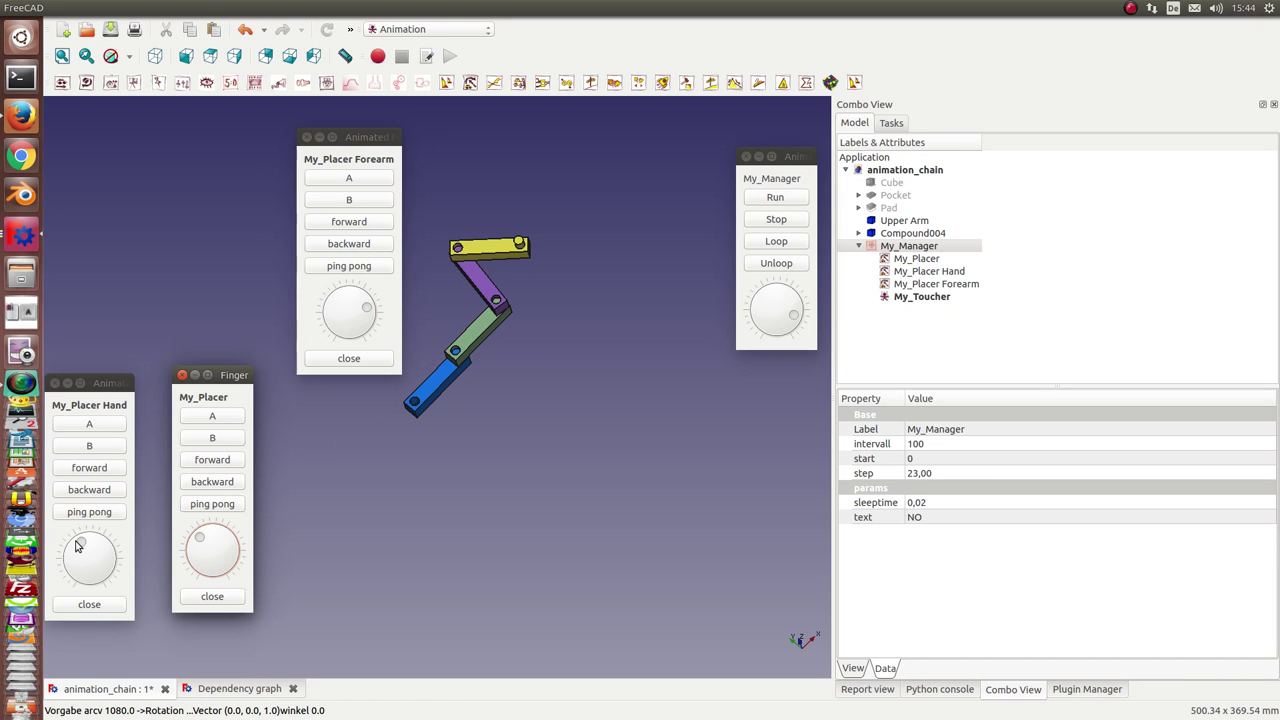
mouse_move(86, 546)
left_mouse_down()
mouse_move(96, 540)
mouse_move(106, 560)
mouse_move(105, 545)
mouse_move(82, 540)
mouse_move(70, 560)
mouse_move(76, 545)
left_mouse_up()
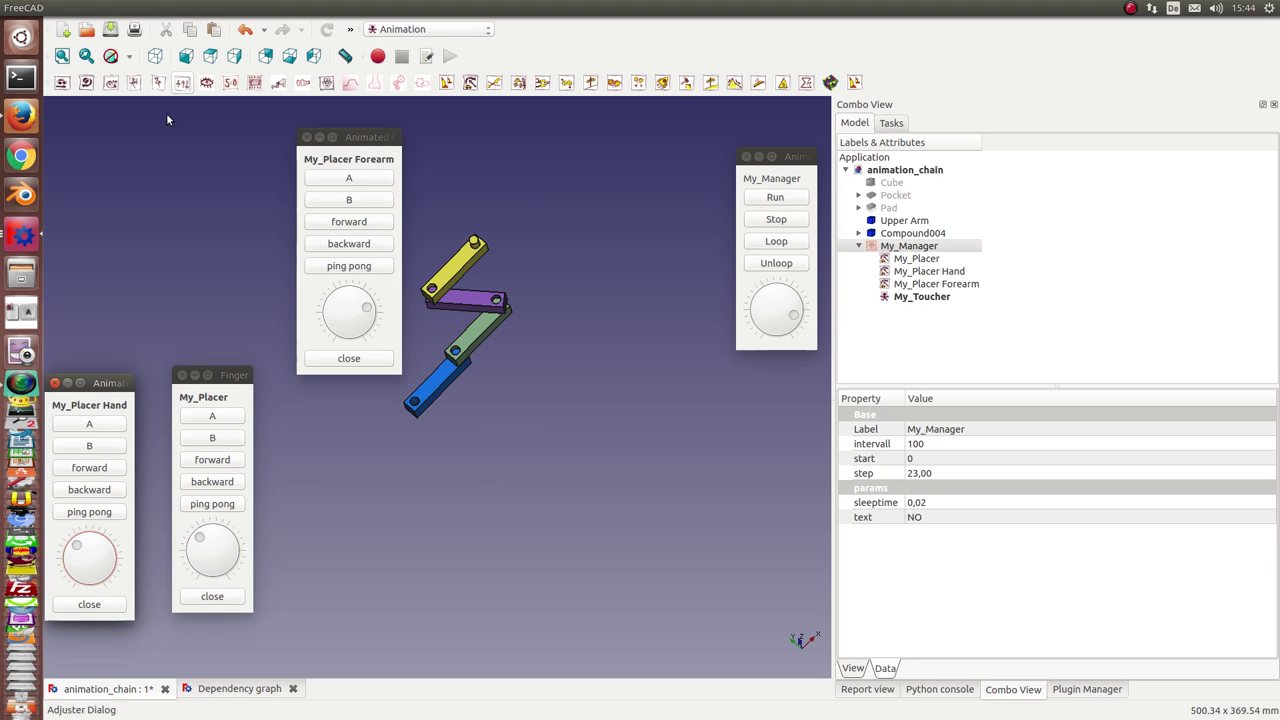
left_click(173, 216)
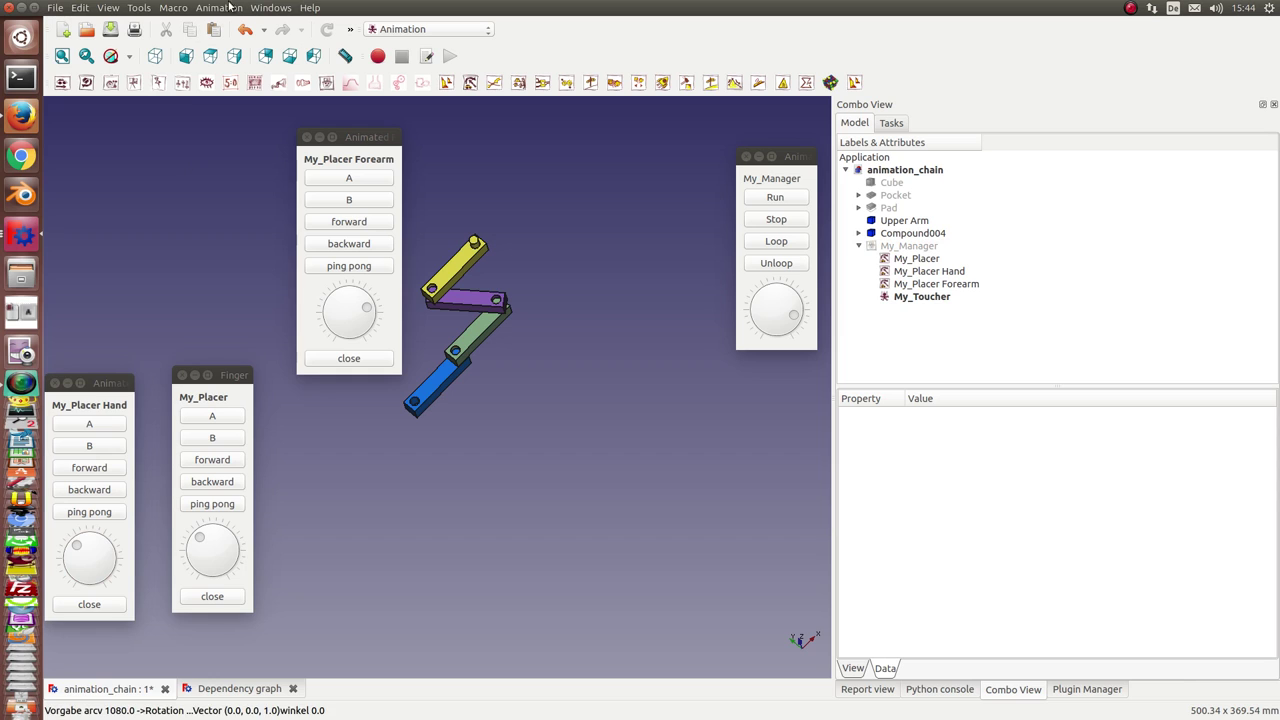
Open the document's dependency graph from the Tools menu.
left_click(170, 8)
mouse_move(139, 8)
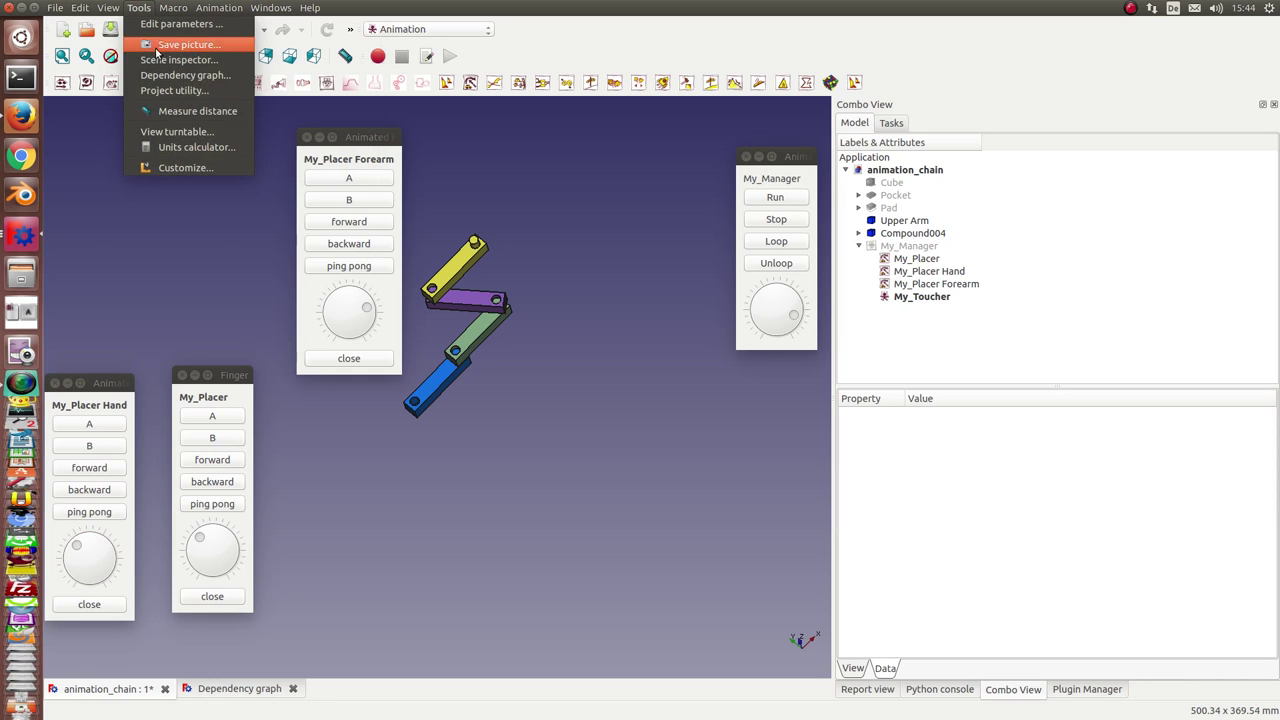
left_click(165, 76)
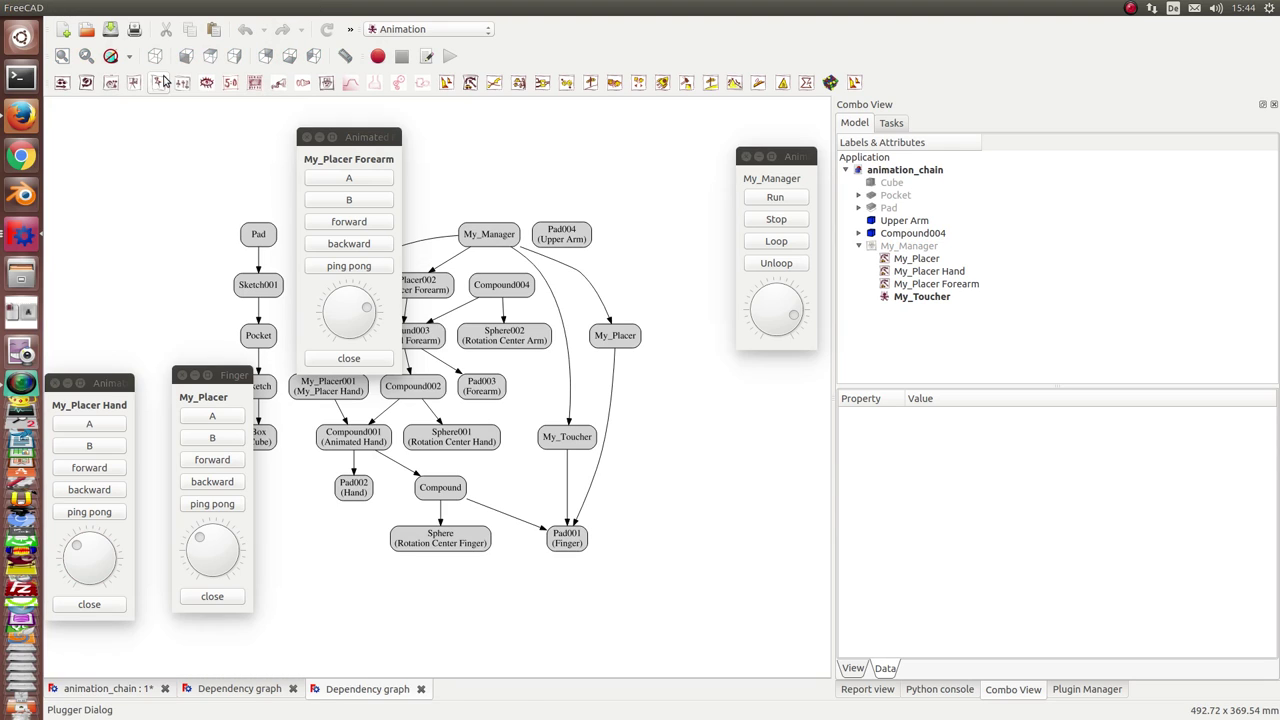
Close the Forearm, Finger, Hand and My_Manager panels to uncover the graph.
left_click(306, 136)
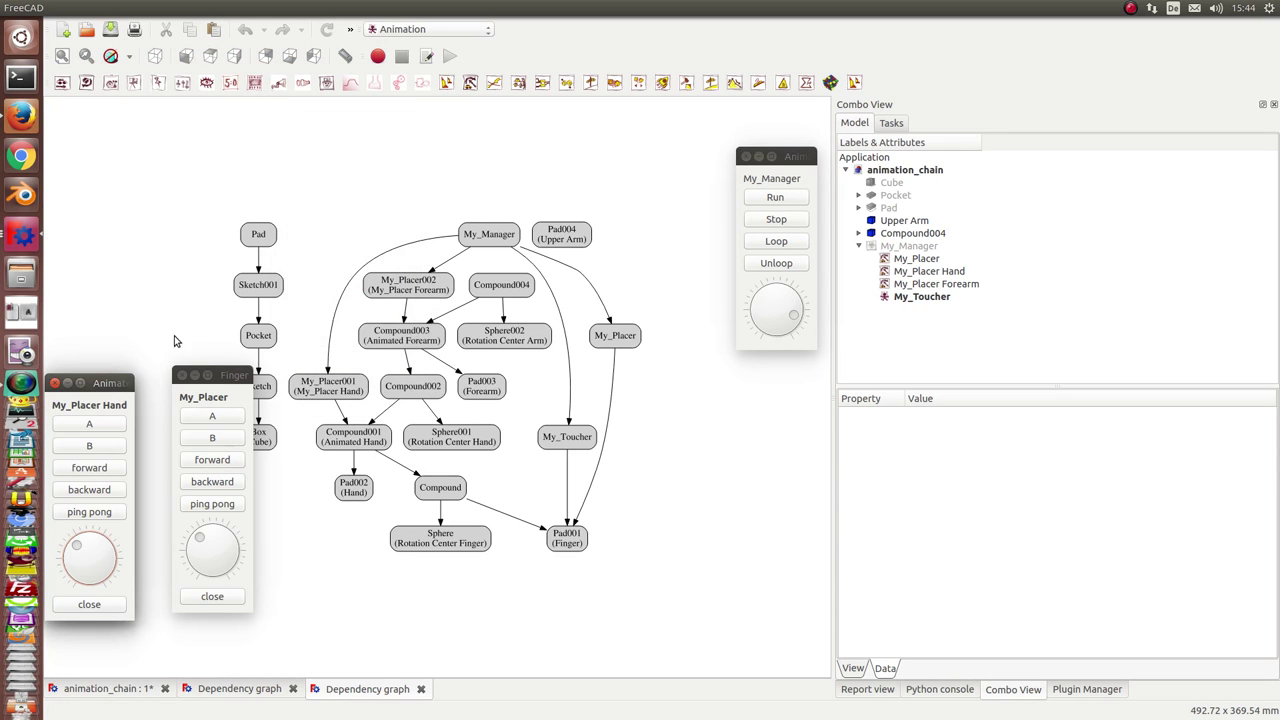
left_click(181, 378)
left_click(55, 383)
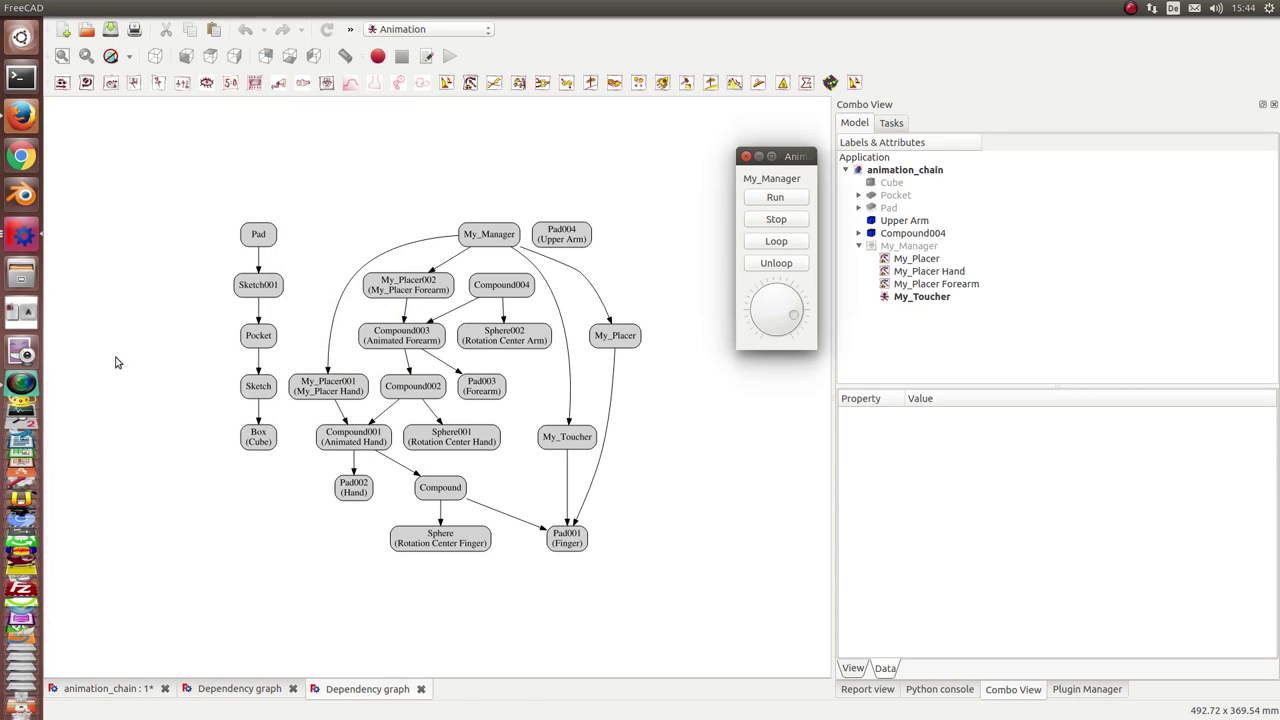
left_click(745, 156)
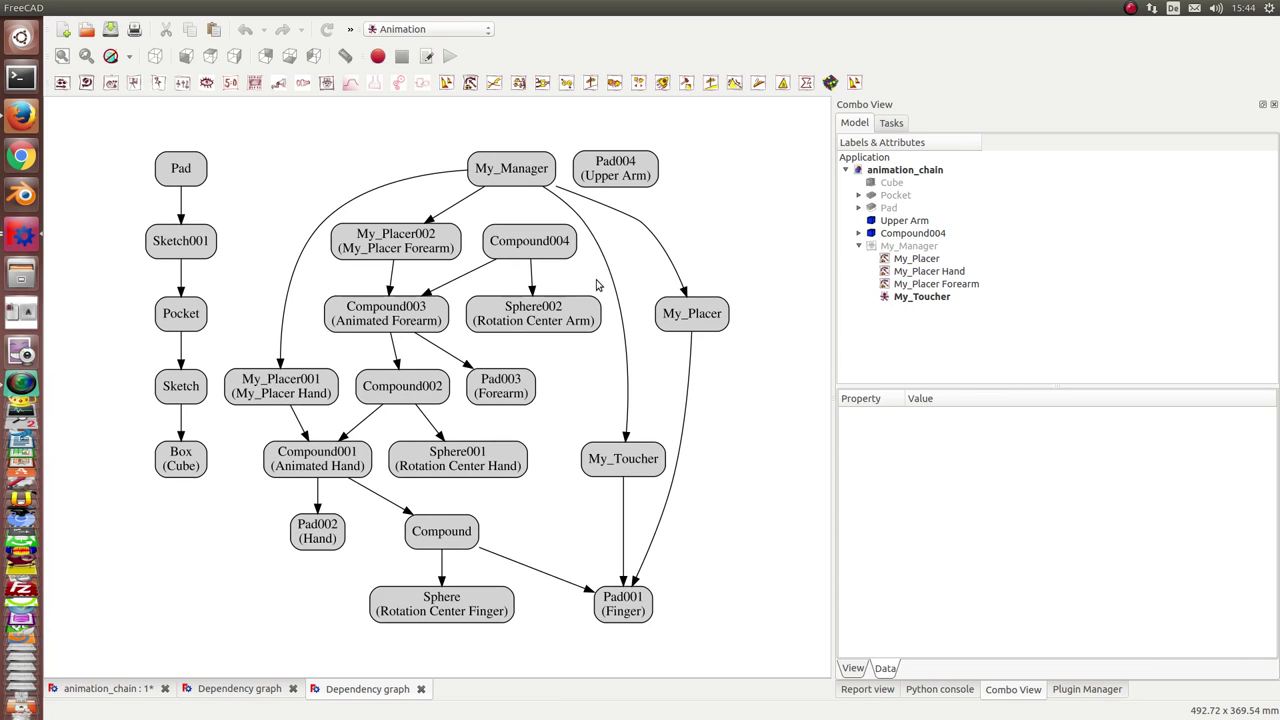